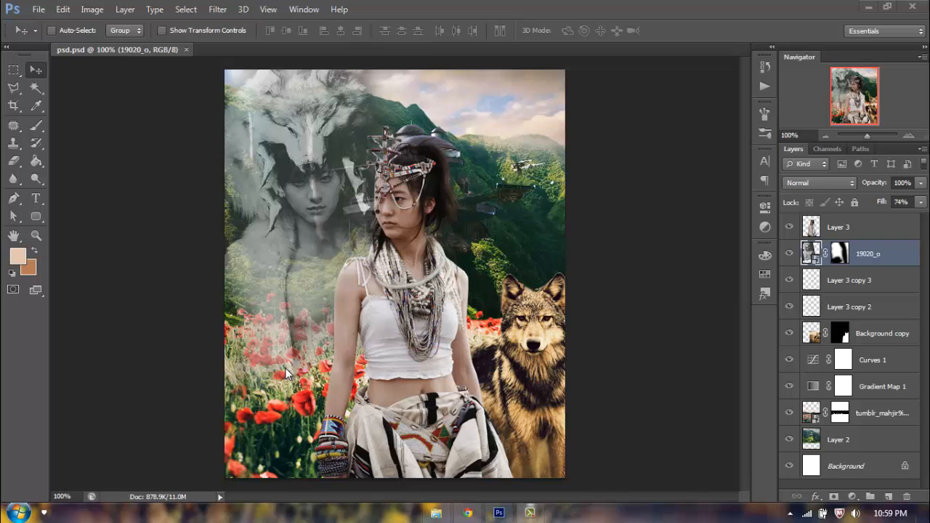
Examine the source images in the Mother of Wolves PACK folder in Windows Explorer and return to Photoshop.
click(437, 513)
drag(716, 294, 202, 163)
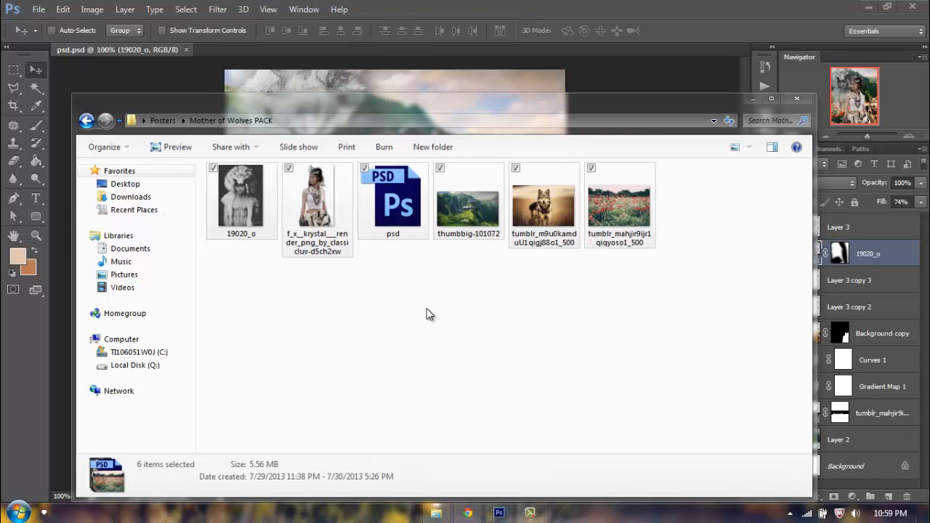
click(427, 309)
click(253, 192)
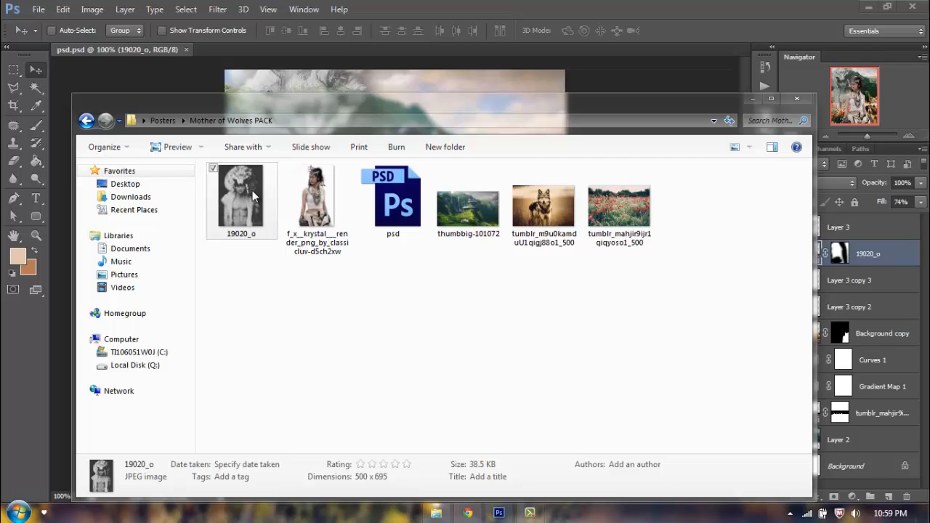
click(754, 99)
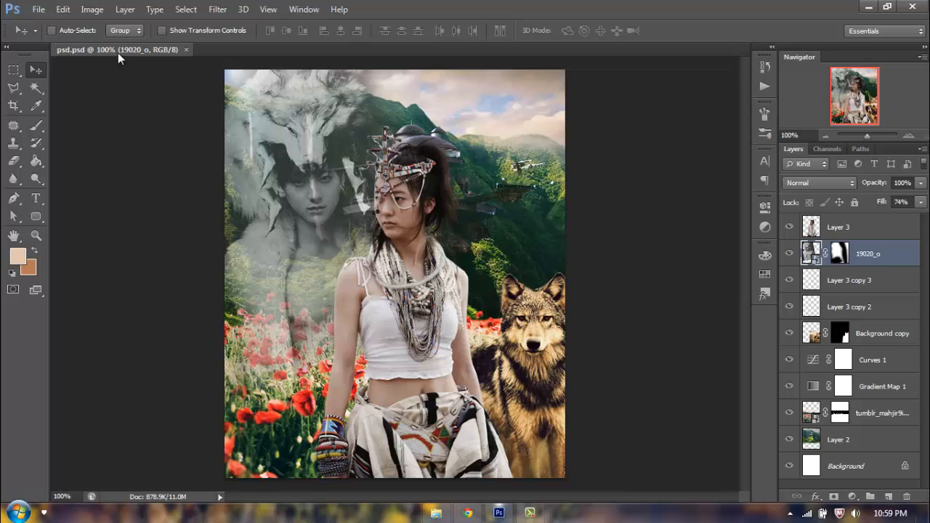
Close psd.psd and create a new white RGB document of 500 by 600 pixels at 72 pixels/inch from the FanFic Poster preset.
click(186, 50)
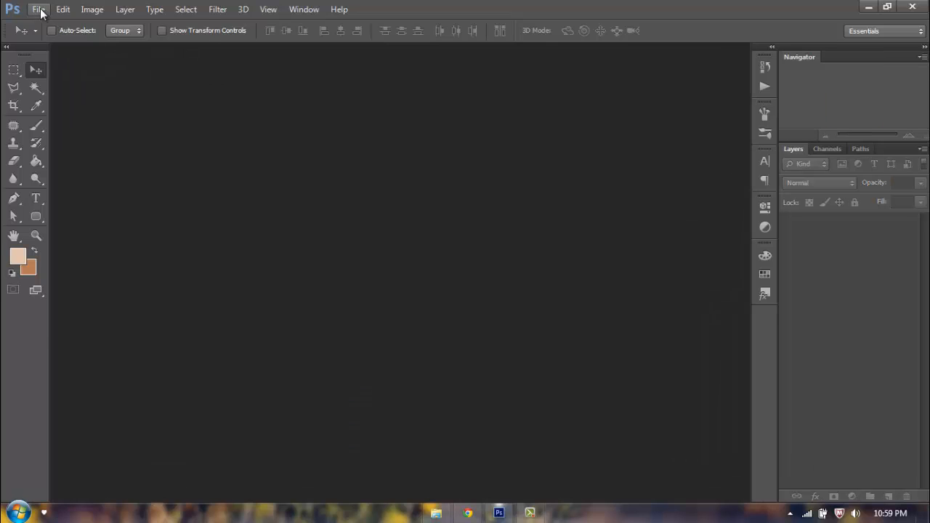
click(37, 9)
click(49, 27)
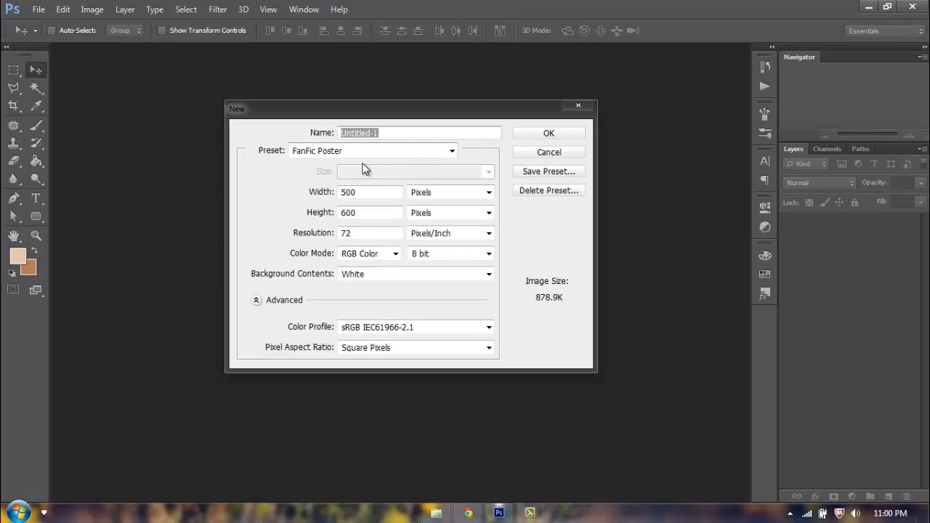
drag(364, 194, 256, 201)
double_click(358, 213)
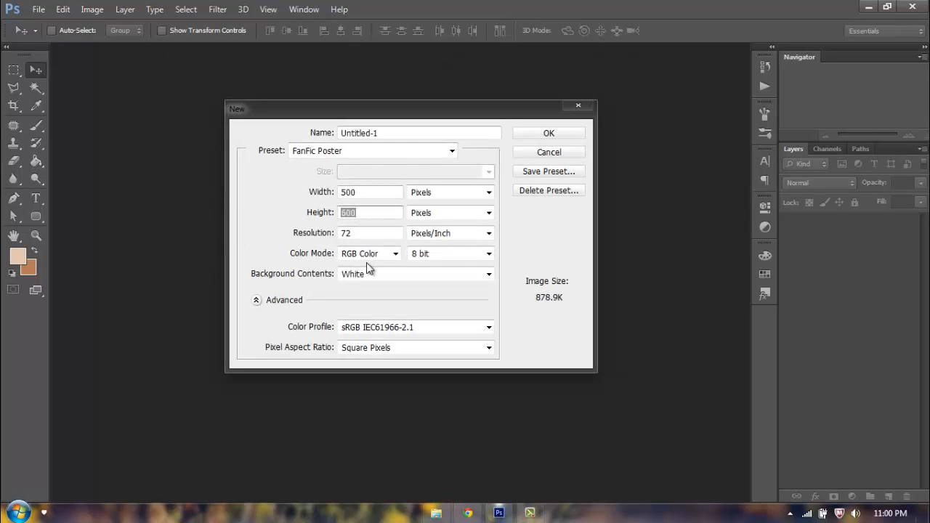
click(554, 135)
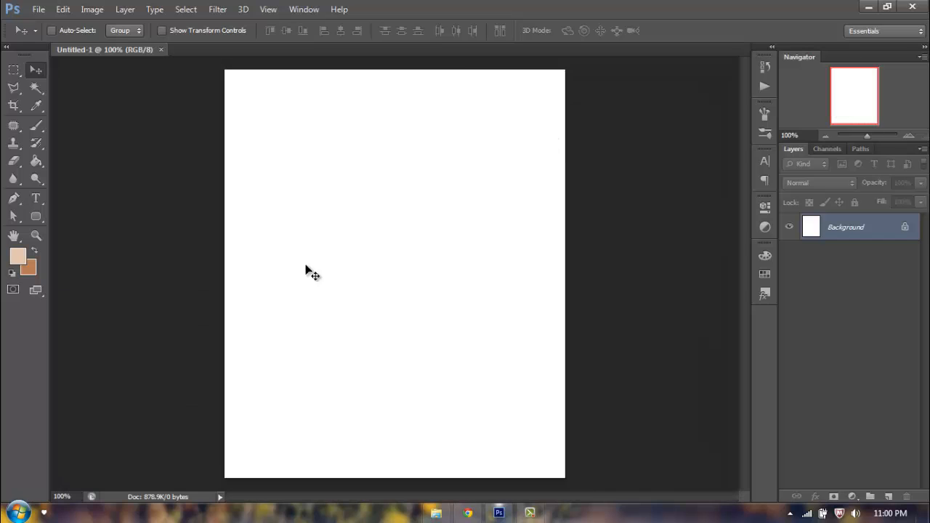
Open thumbbig-101072 and tumblr_mahjir9ijr1qiqyoso1_500 from the Mother of Wolves PACK folder as separate documents in Photoshop.
click(436, 513)
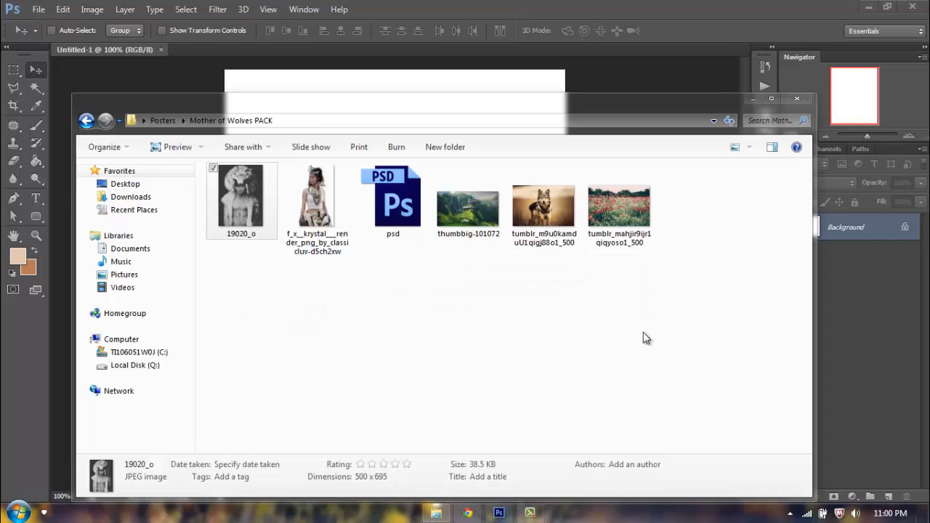
click(469, 211)
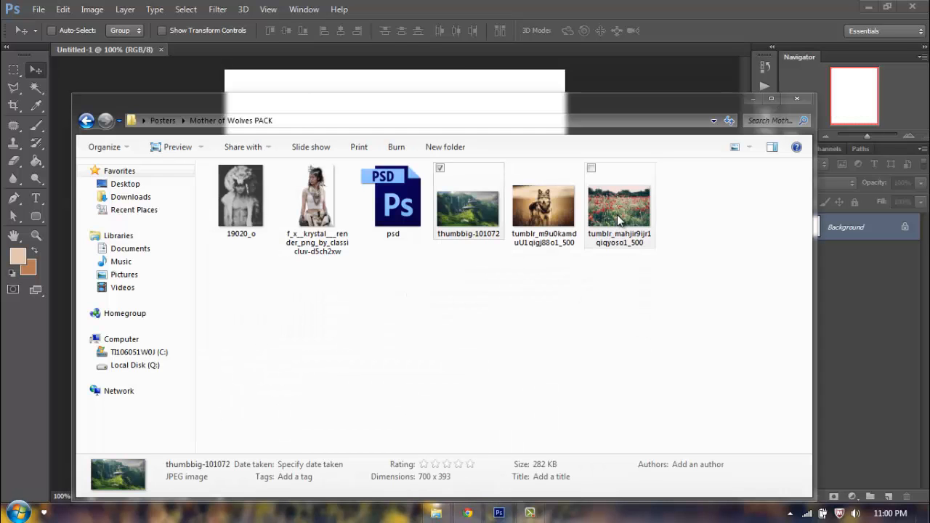
ctrl+click(617, 215)
drag(617, 214, 458, 56)
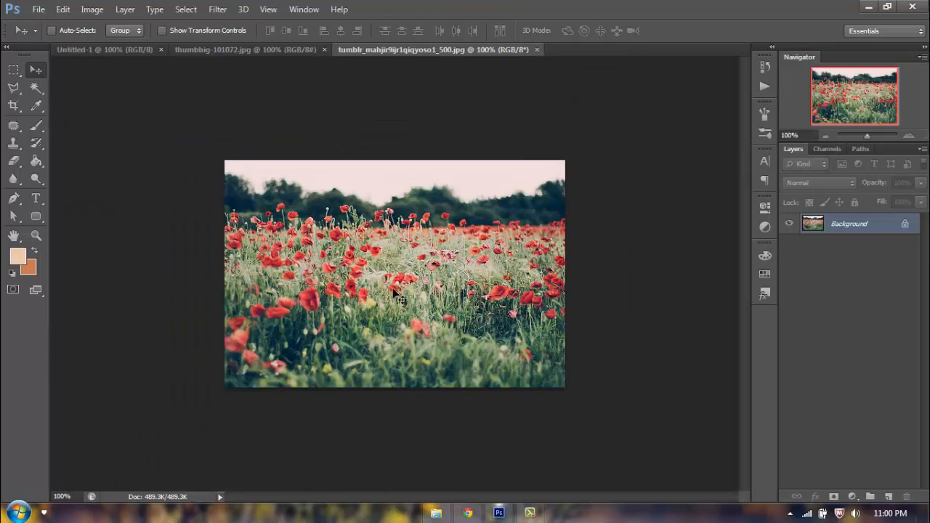
Copy the mountain landscape onto the upper part of the Untitled-1 canvas and the poppy field onto its lower part, aligned to the canvas edges.
click(279, 47)
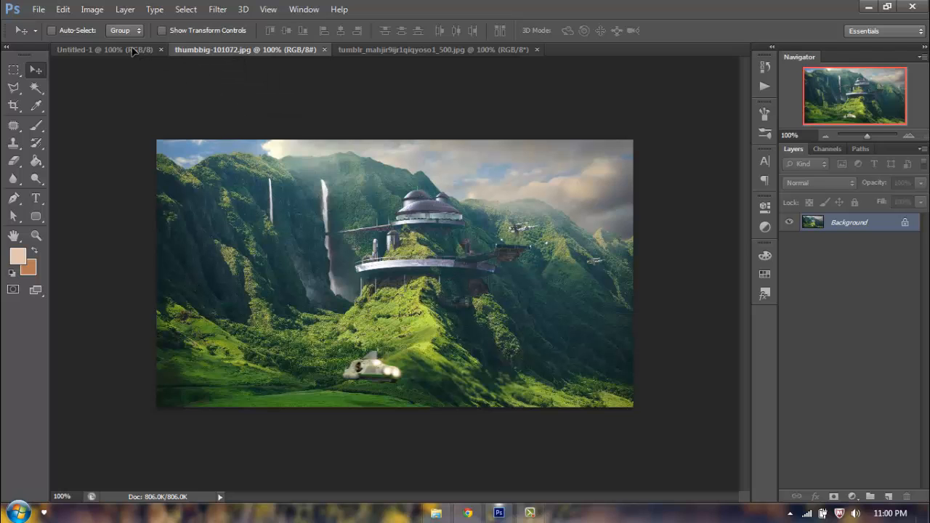
drag(134, 49, 539, 263)
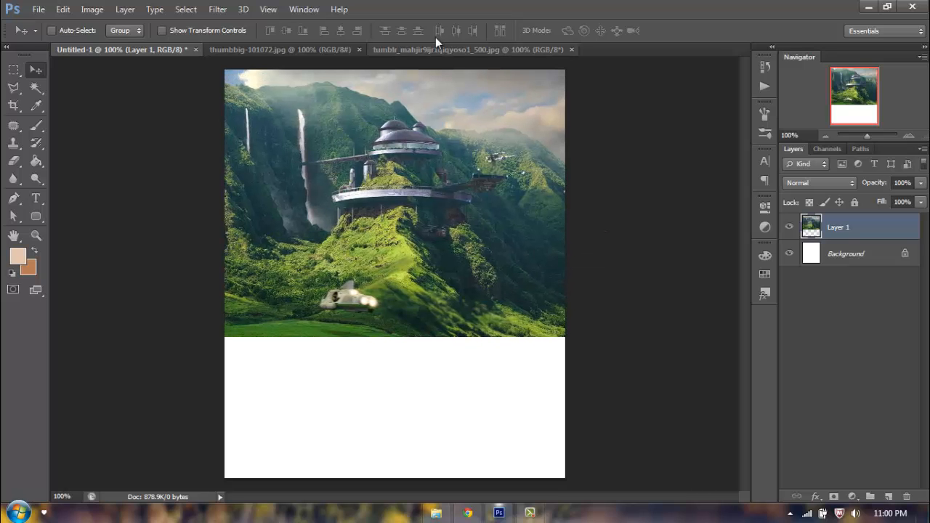
click(434, 45)
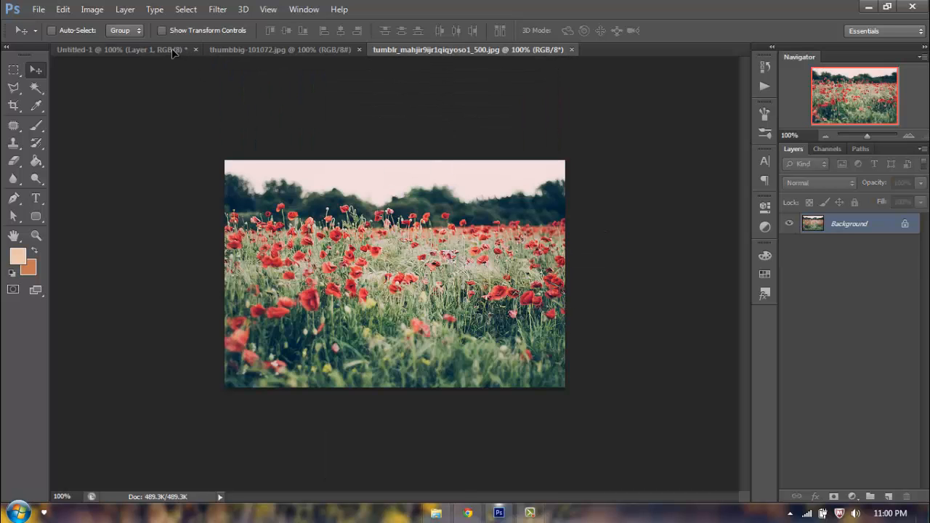
drag(173, 52, 436, 290)
drag(489, 277, 502, 343)
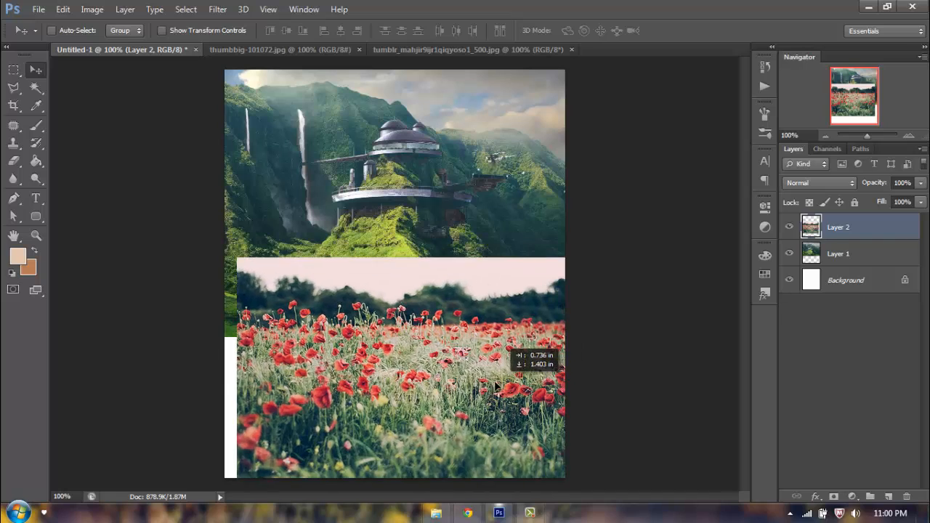
drag(500, 390, 484, 384)
click(36, 235)
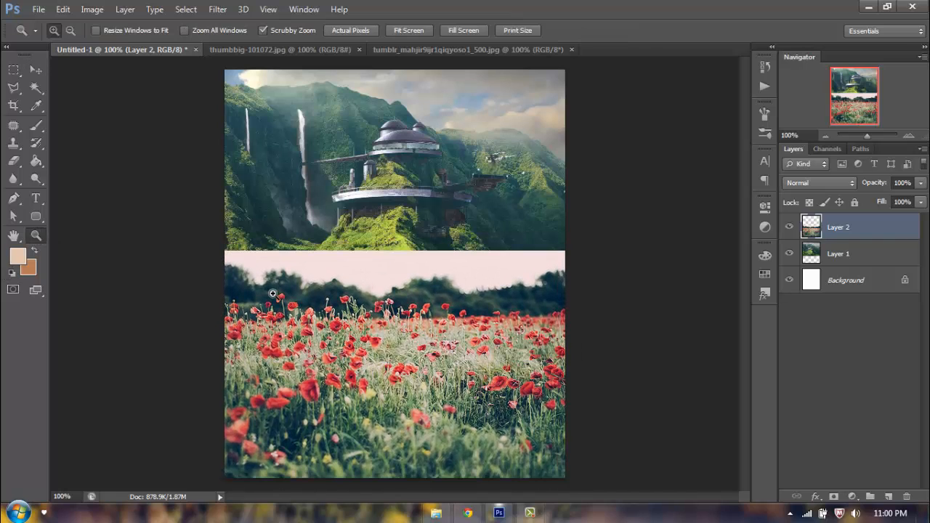
click(273, 294)
click(251, 305)
scroll(298, 291, down, 2)
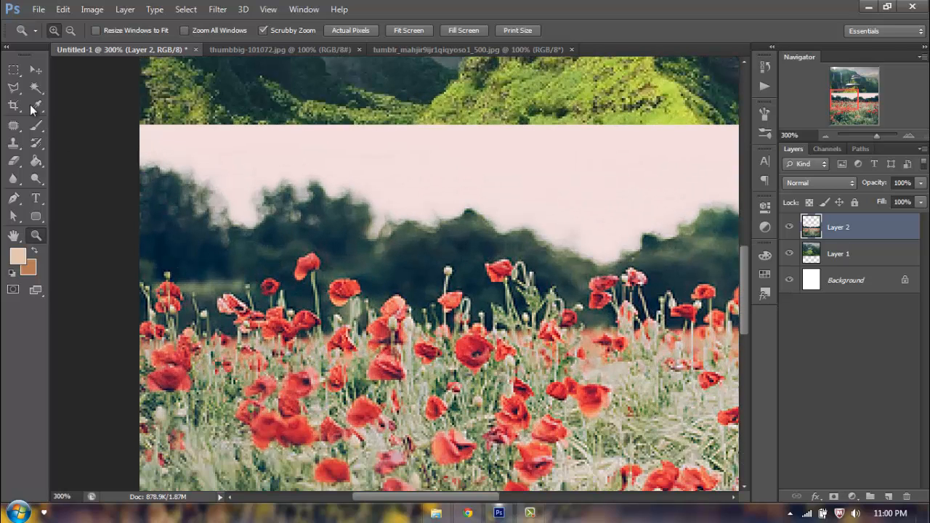
click(13, 87)
click(82, 115)
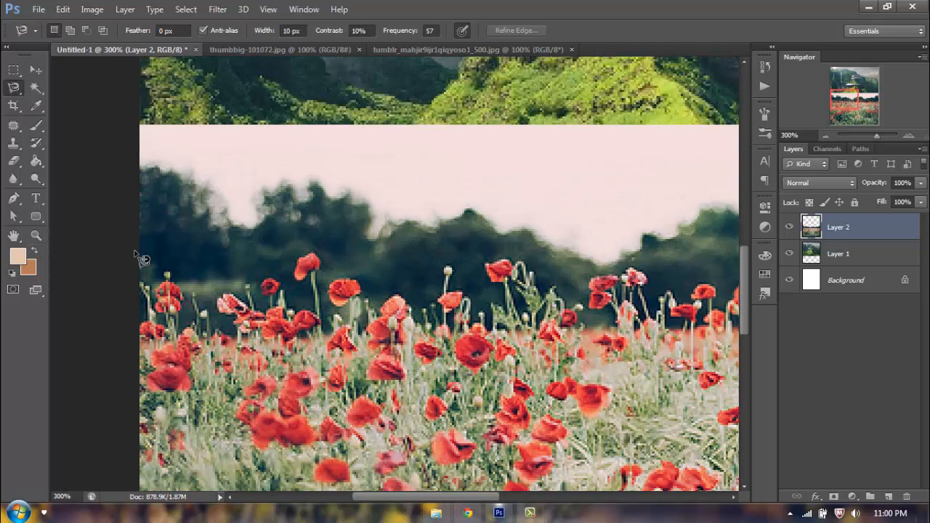
click(141, 294)
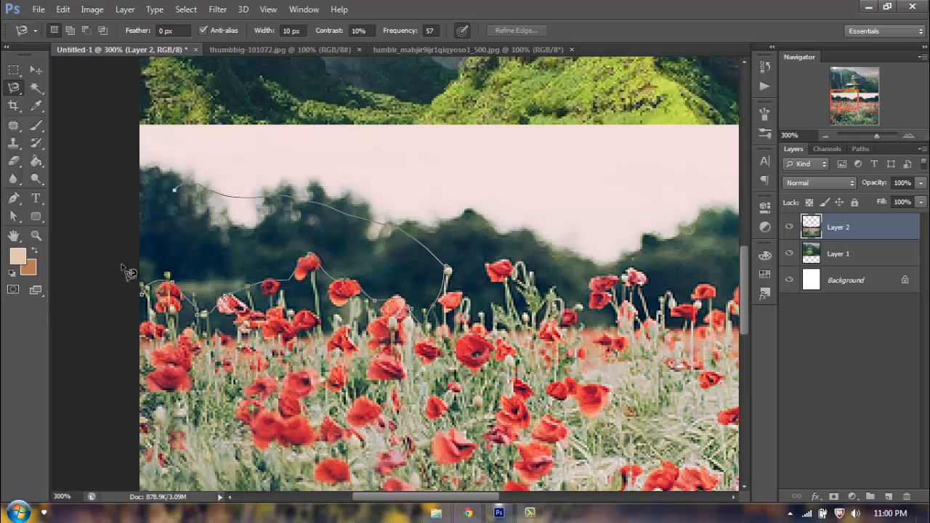
click(149, 303)
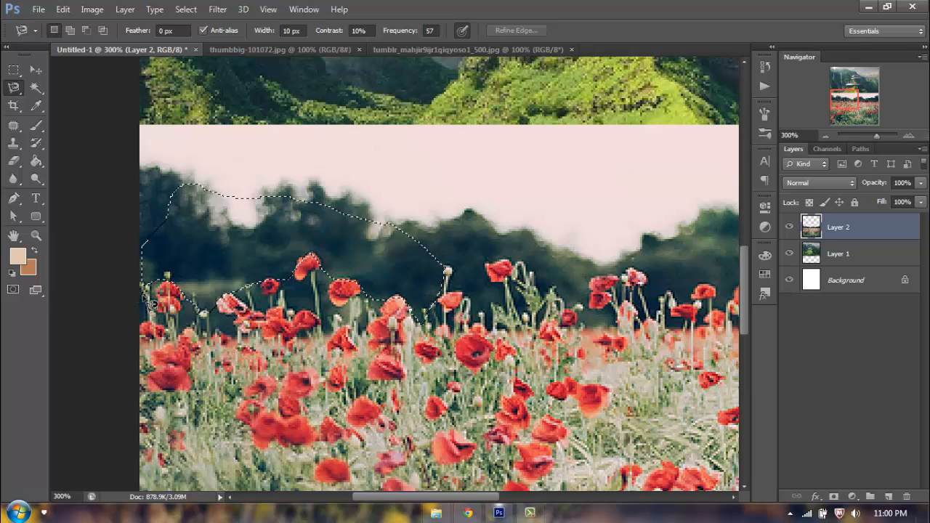
key(ctrl+d)
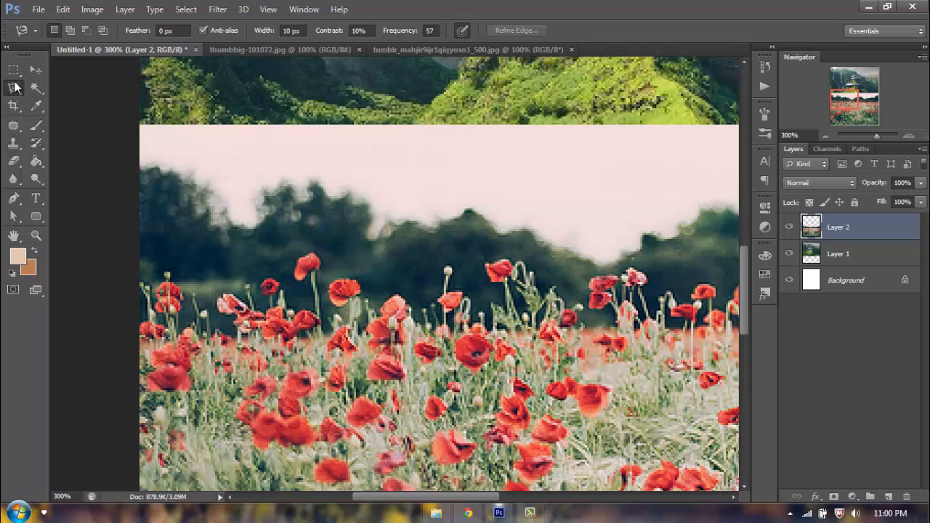
click(40, 125)
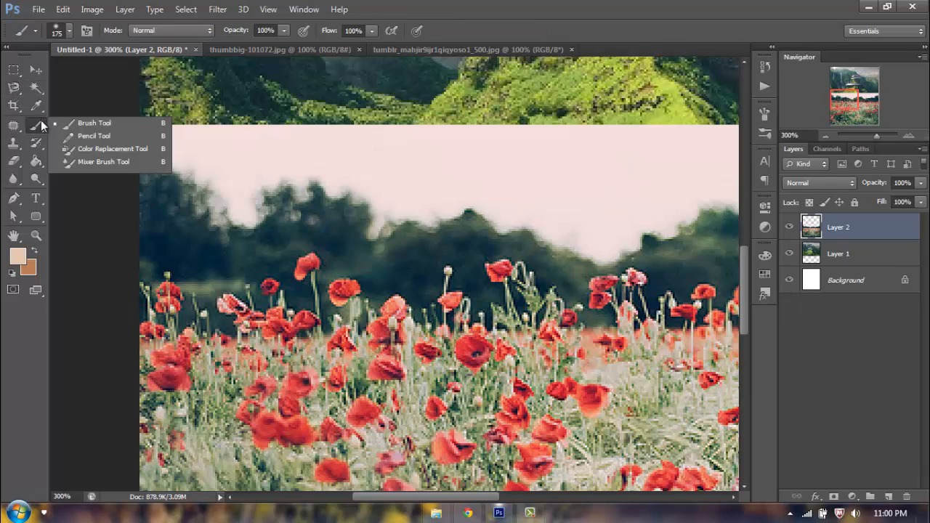
Select the pale sky and dark trees above the poppies on Layer 2 with the Quick Selection tool, reducing the brush size to 8.
click(36, 94)
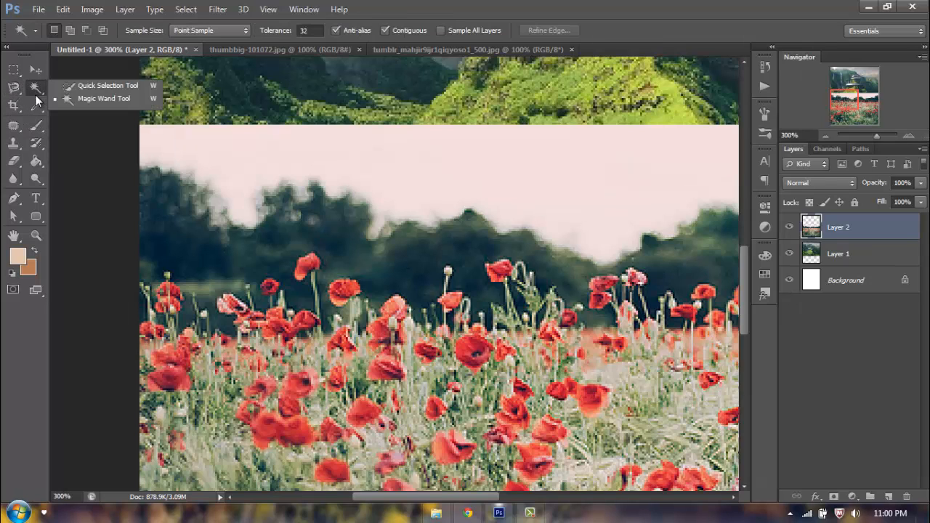
click(104, 87)
mouse_move(167, 162)
mouse_down()
mouse_move(156, 216)
mouse_move(179, 224)
mouse_move(216, 273)
mouse_move(238, 276)
mouse_move(262, 257)
mouse_move(275, 156)
mouse_up()
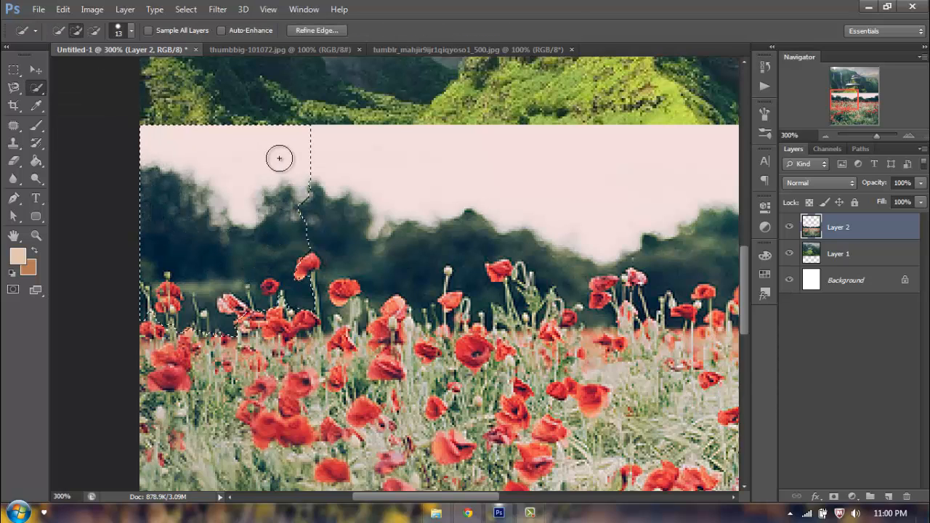
key(bracketleft)
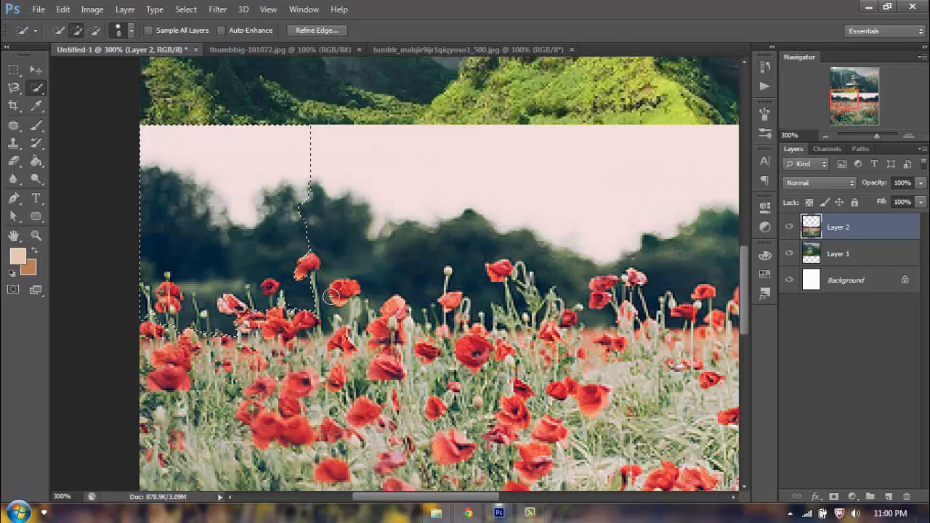
drag(323, 274, 343, 255)
drag(388, 278, 465, 218)
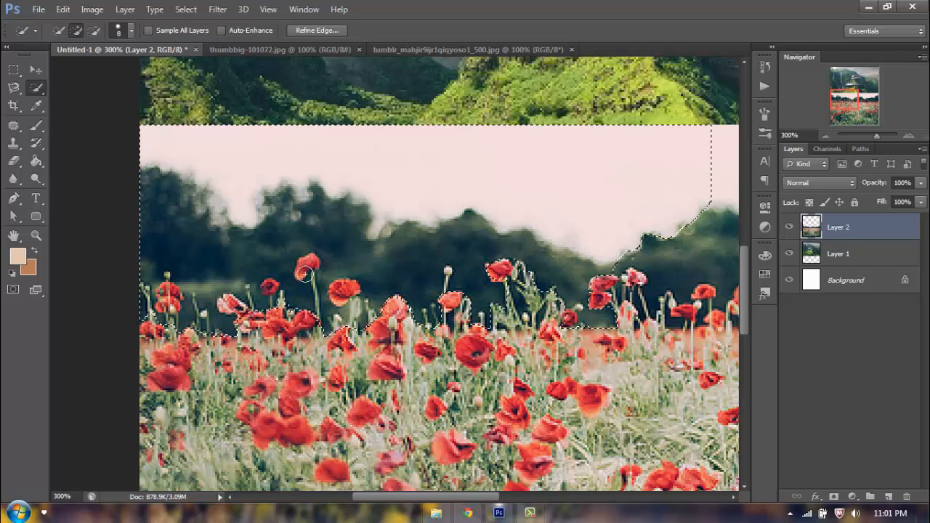
Subtract the poppies and stems rising into the trees from the left part of the selection using a brush size of 4.
key(alt)
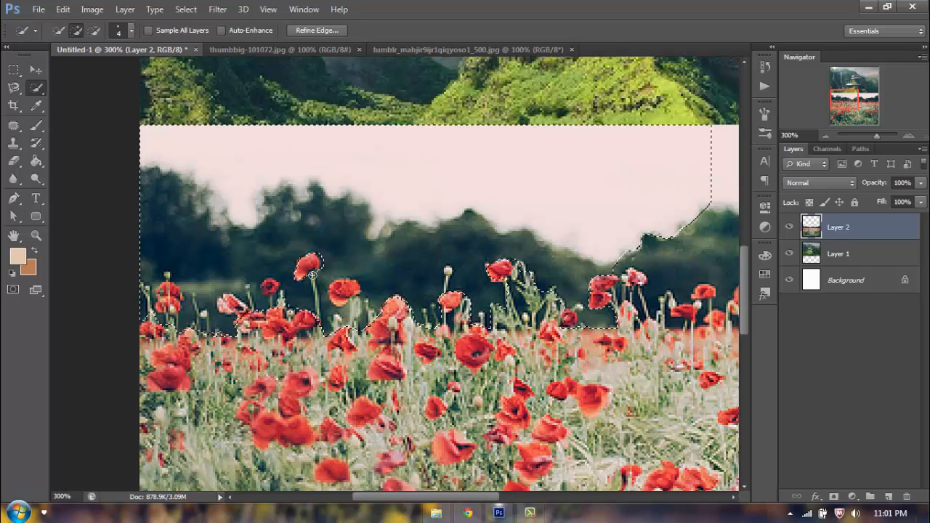
key(alt)
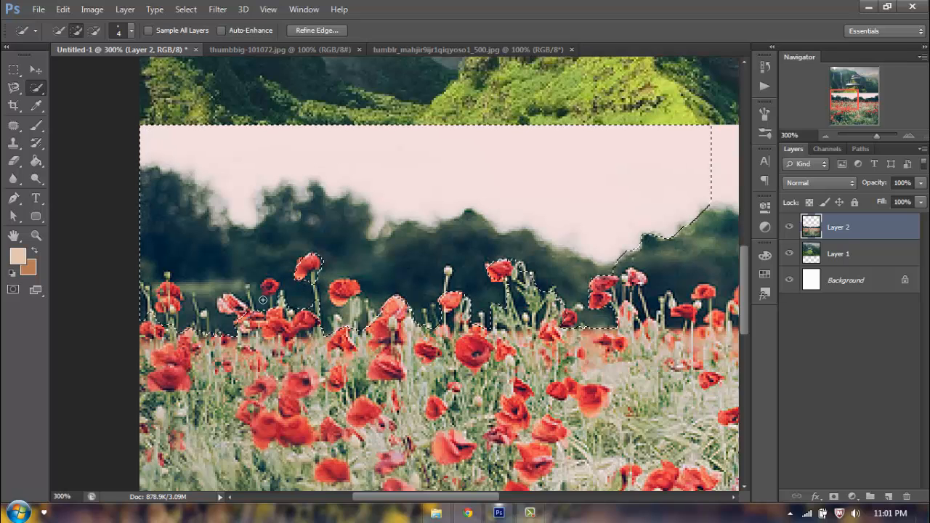
key(alt)
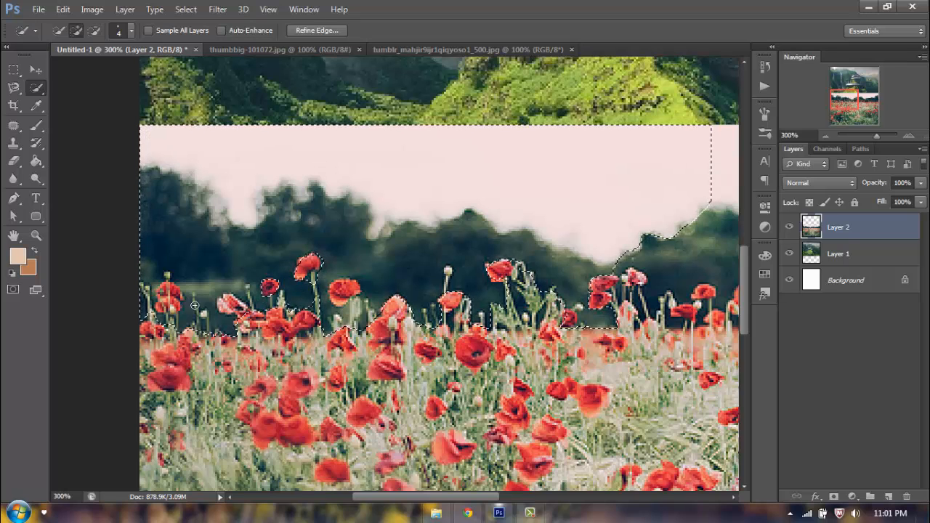
key(alt)
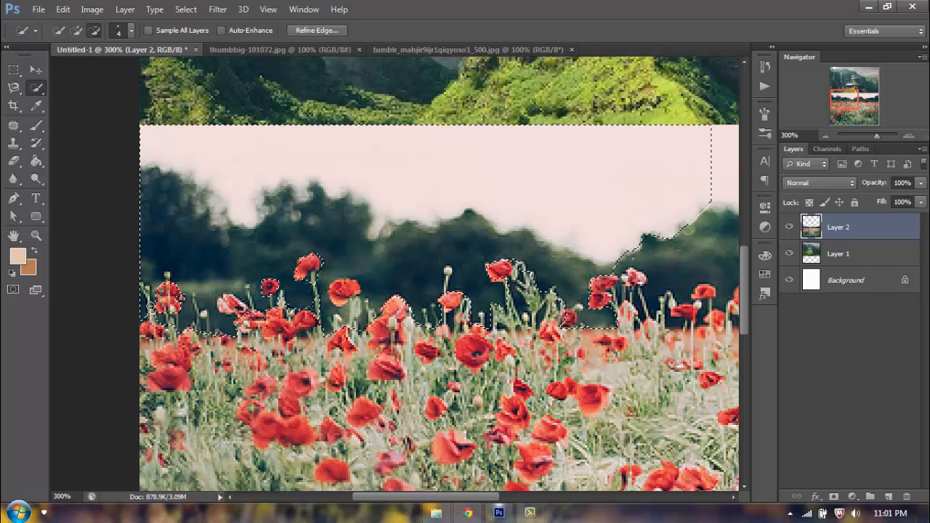
Extend the selection over the sky and trees to the image's right edge, subtracting the poppies that rise into it.
mouse_move(647, 238)
mouse_down()
mouse_move(271, 227)
mouse_move(481, 234)
mouse_up()
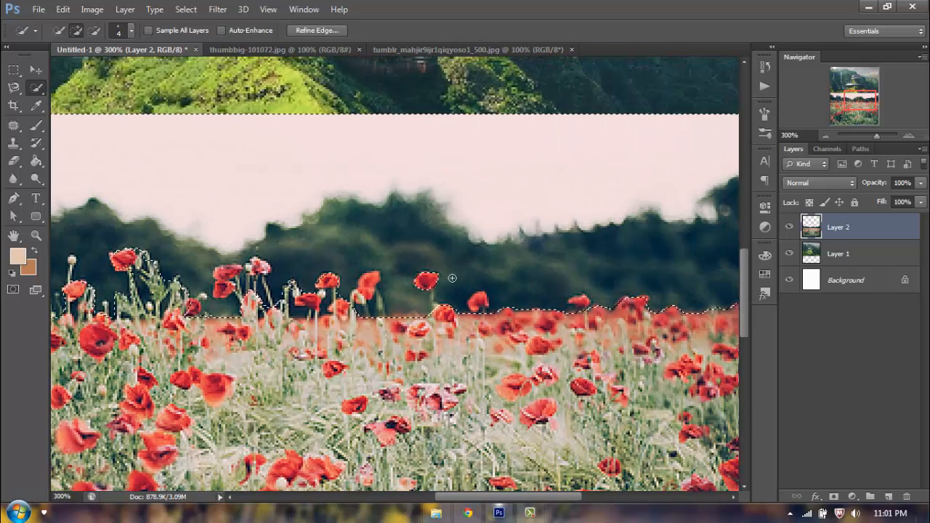
key(alt)
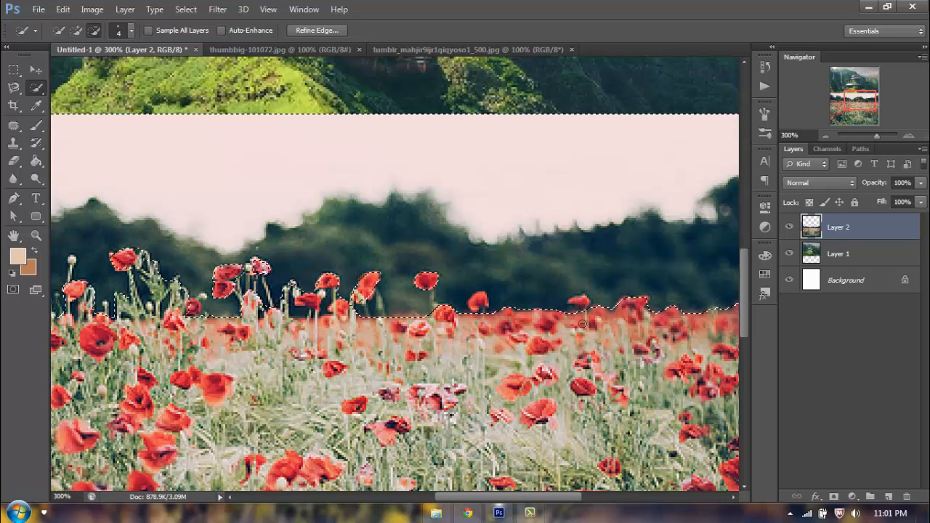
scroll(443, 306, right, 5)
scroll(443, 305, left, 5)
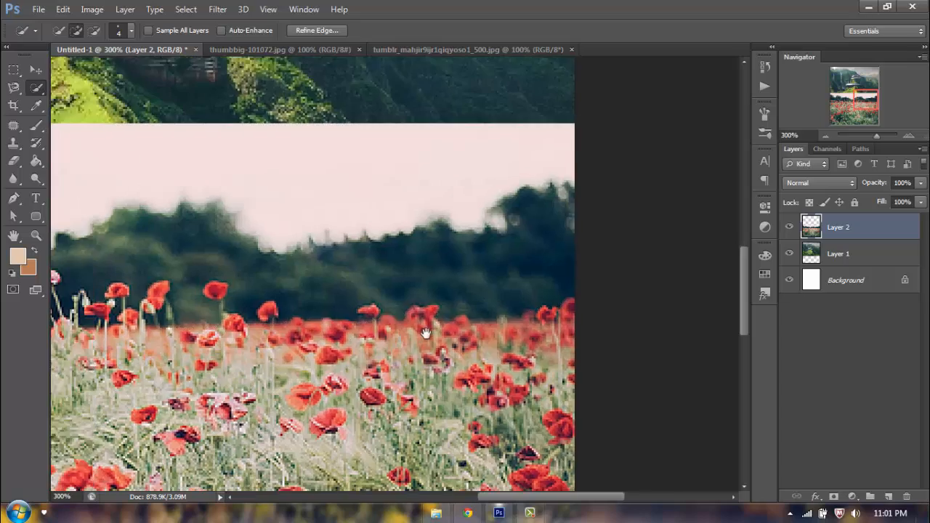
alt+click(501, 303)
drag(175, 349, 558, 319)
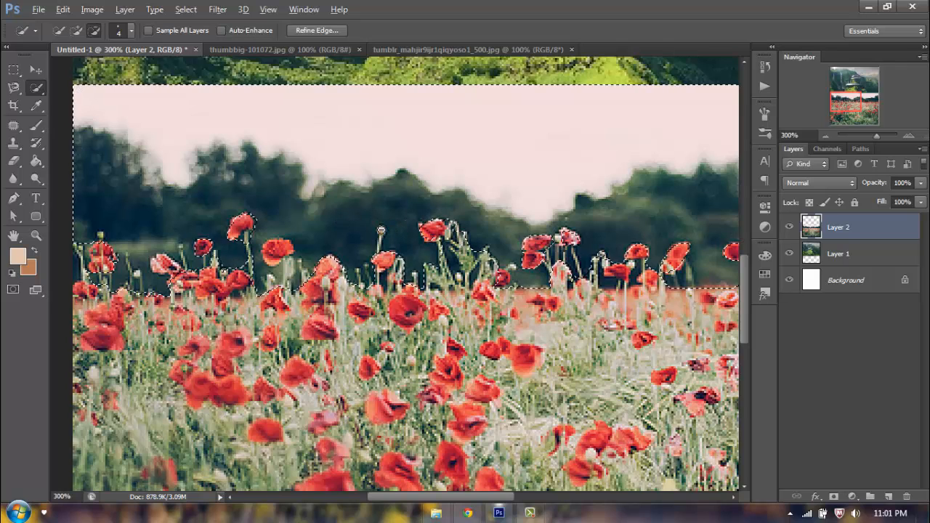
Start Refine Edge on the sky-and-tree selection and refine around the central poppies and stems with the Refine Radius tool at size 35.
click(311, 29)
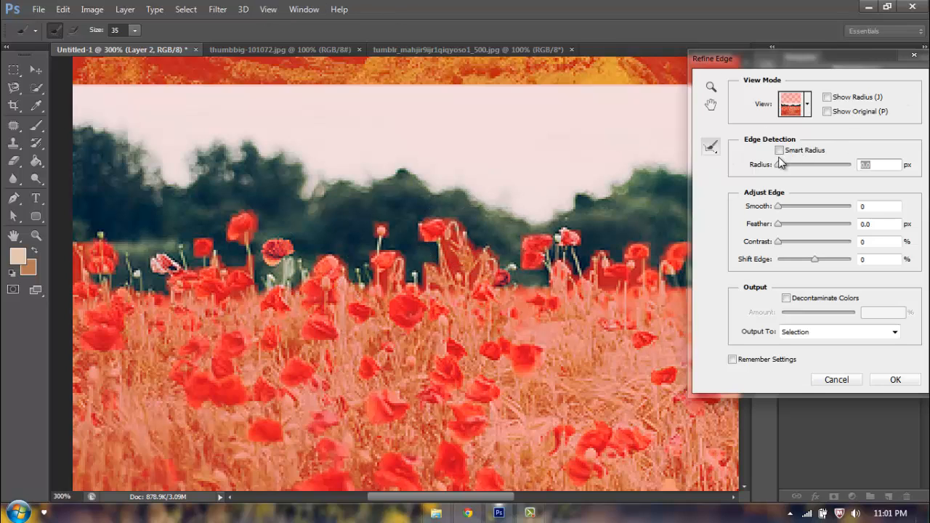
click(712, 151)
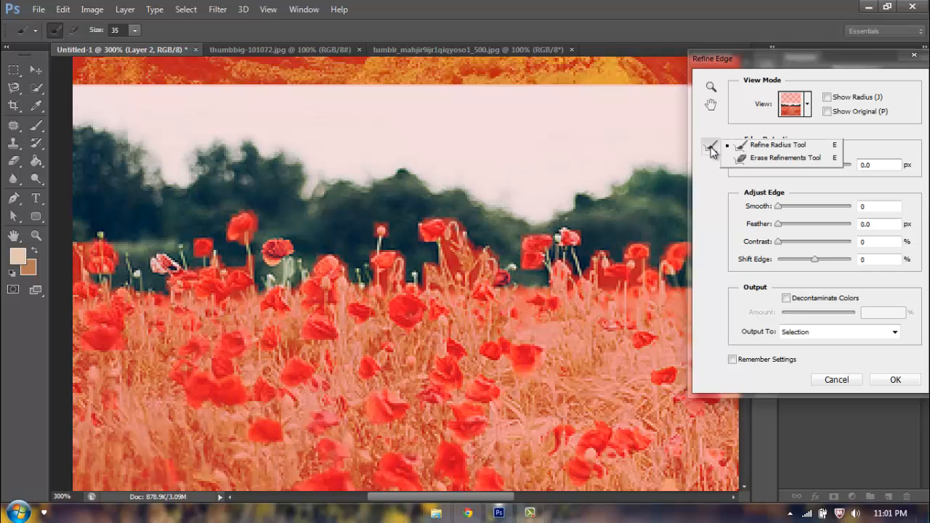
click(798, 148)
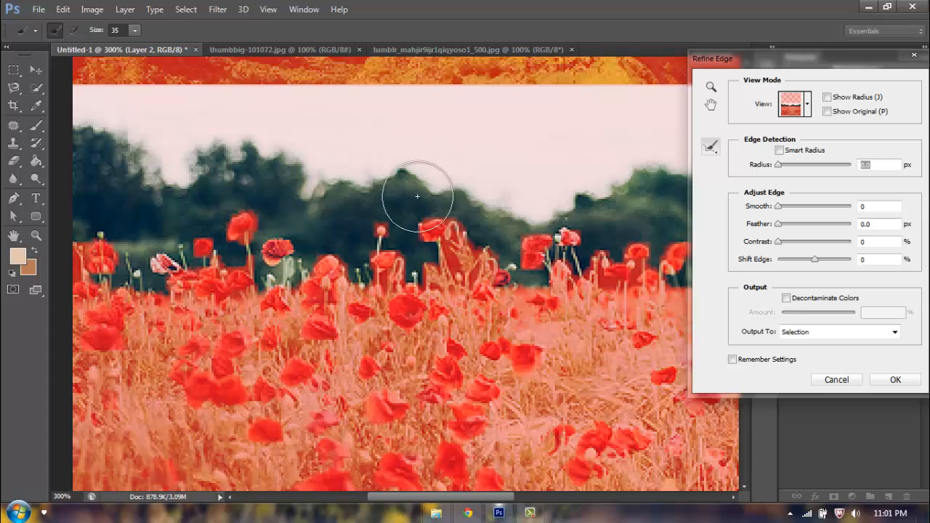
mouse_move(417, 193)
mouse_down()
mouse_move(456, 229)
mouse_move(436, 232)
mouse_move(413, 265)
mouse_up()
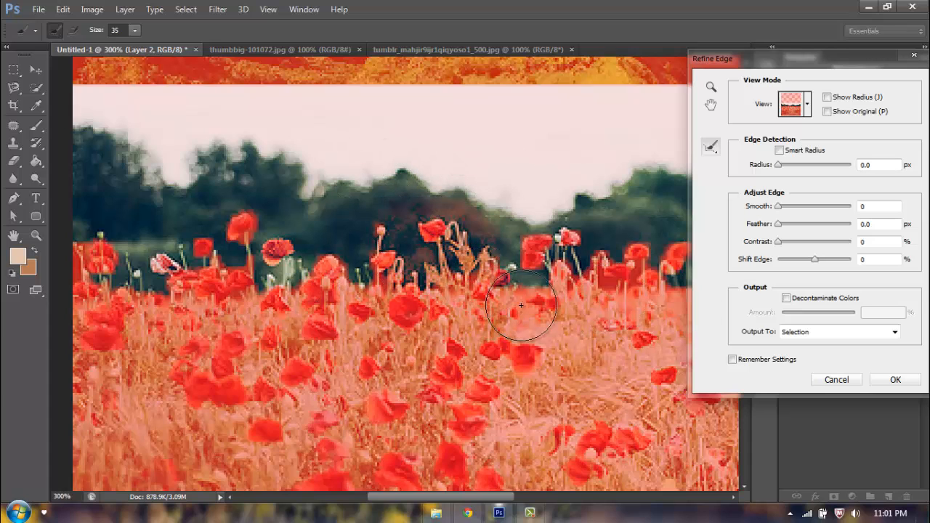
Refine the selection edge around the poppies and stems in the left part of the field using a Refine Radius brush size of 10.
key(bracketleft)
key(bracketleft)
key(bracketleft)
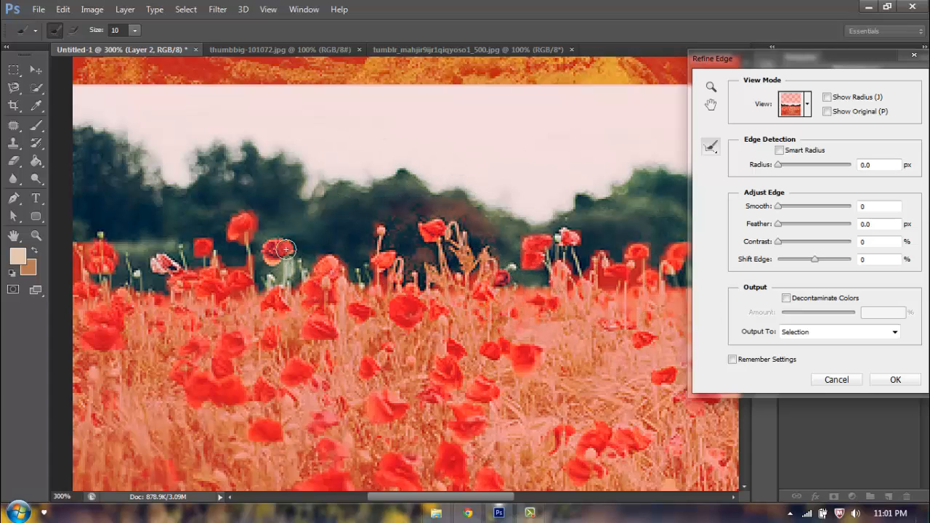
drag(310, 275, 362, 275)
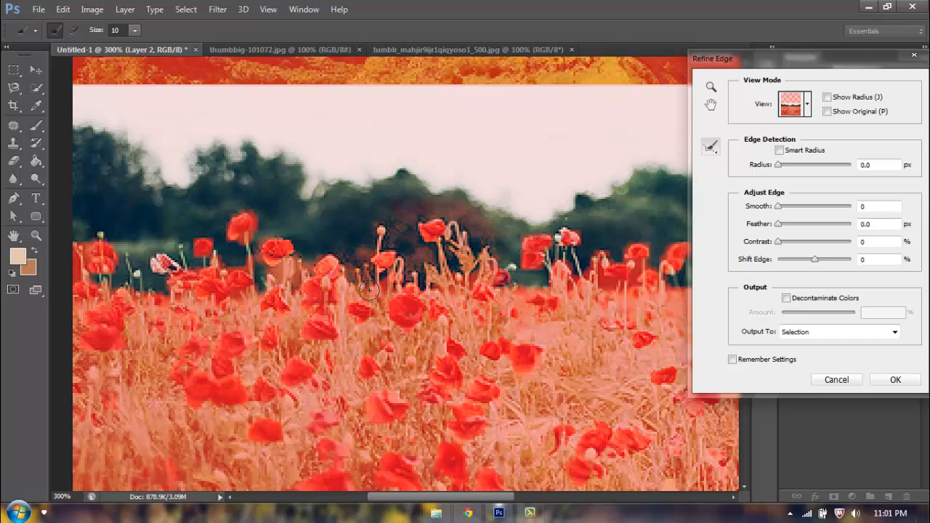
drag(306, 303, 523, 314)
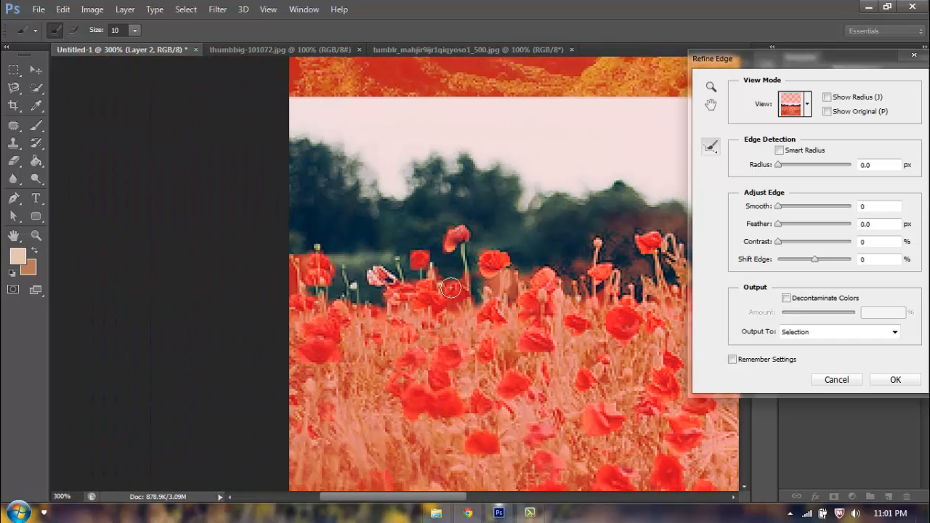
mouse_move(331, 277)
mouse_down()
mouse_move(299, 248)
mouse_move(282, 295)
mouse_move(297, 312)
mouse_move(313, 272)
mouse_up()
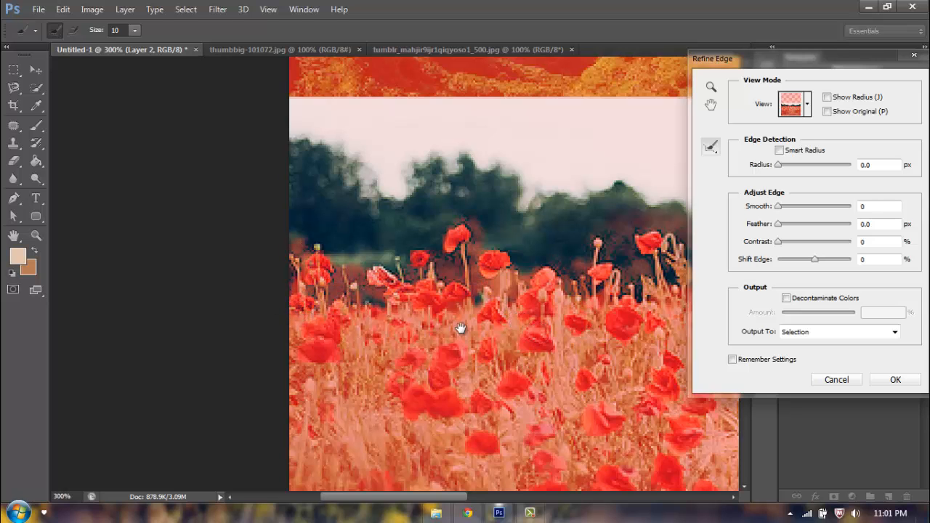
Refine the selection edge around the poppies and along the tree line in the right part of the field.
drag(461, 327, 94, 326)
drag(268, 249, 278, 273)
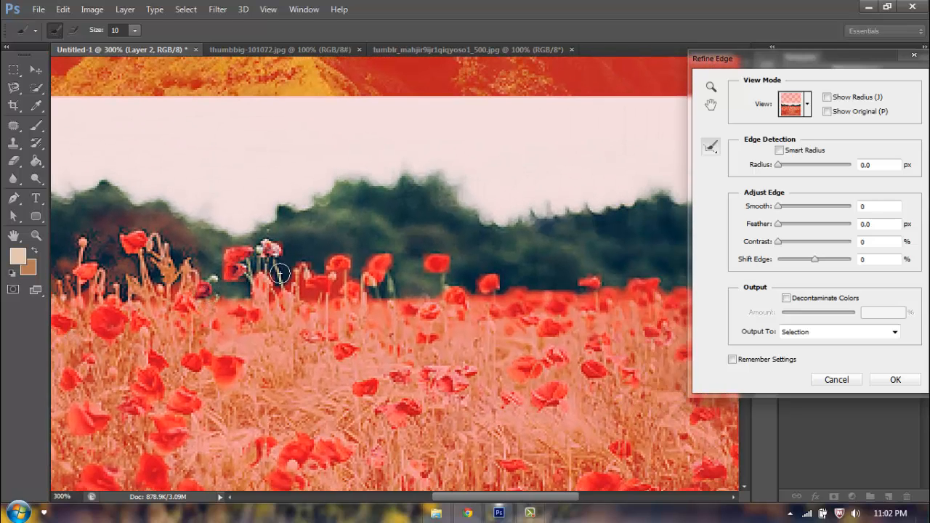
drag(518, 319, 366, 325)
mouse_move(434, 301)
mouse_down()
mouse_move(539, 292)
mouse_move(676, 255)
mouse_up()
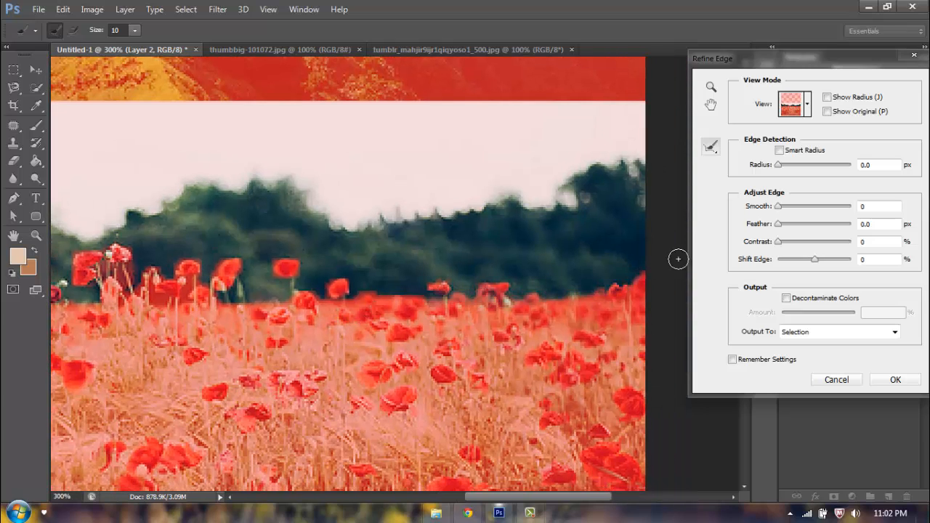
mouse_move(374, 302)
mouse_down()
mouse_move(302, 300)
mouse_move(289, 269)
mouse_move(237, 303)
mouse_move(220, 274)
mouse_move(230, 282)
mouse_move(219, 307)
mouse_move(179, 321)
mouse_move(319, 326)
mouse_move(389, 310)
mouse_up()
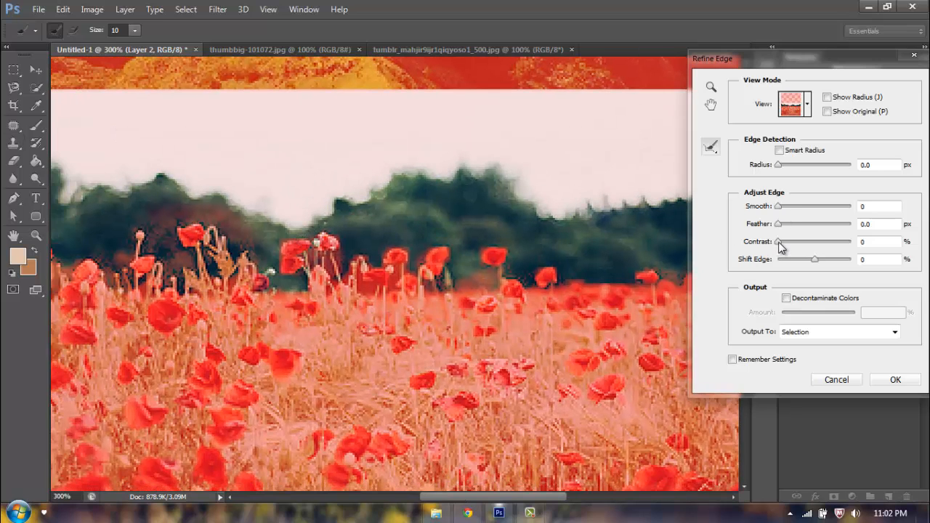
Increase the Contrast of the refined edge and apply the refinement to the selection.
drag(779, 243, 784, 243)
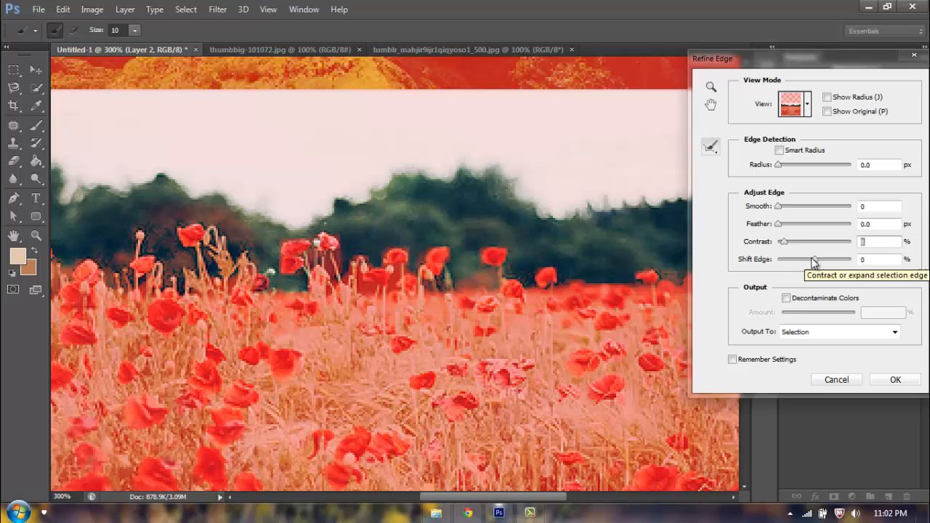
click(536, 518)
click(865, 456)
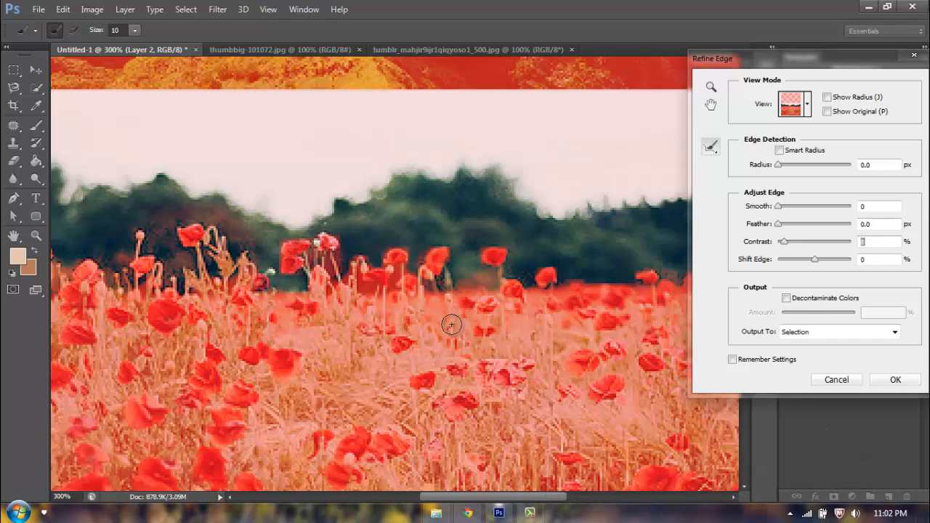
drag(255, 270, 408, 278)
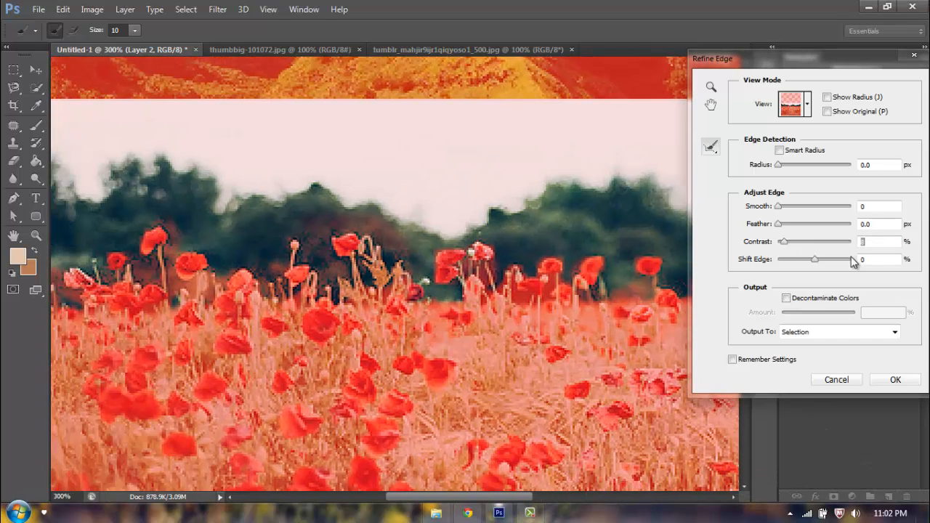
drag(779, 224, 796, 245)
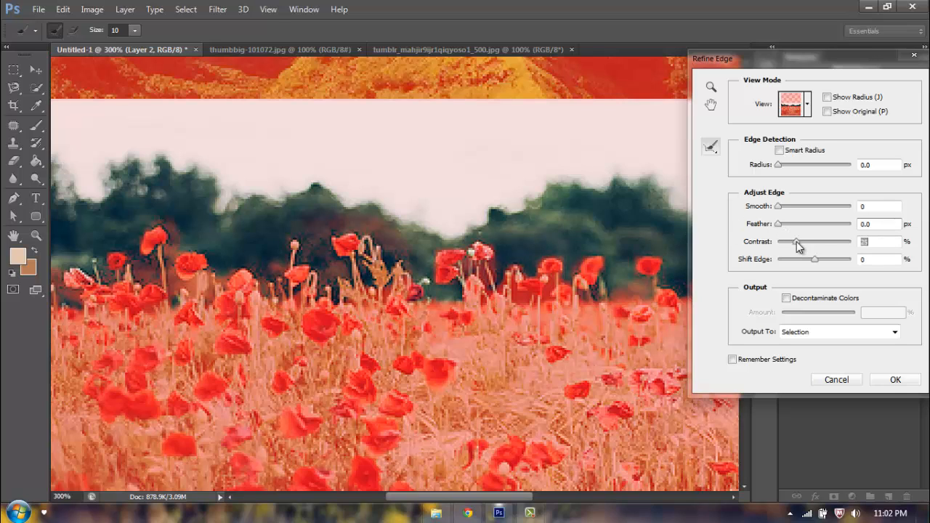
drag(220, 317, 330, 301)
click(894, 380)
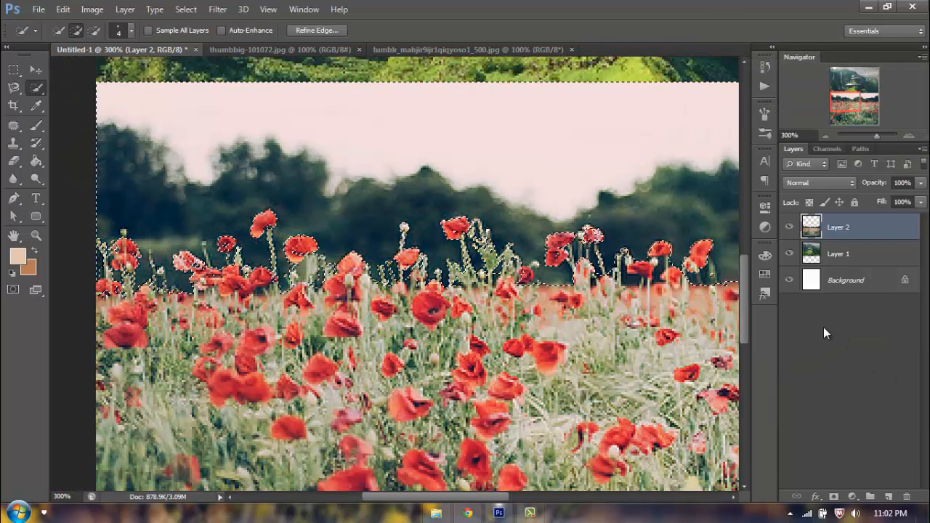
Add a layer mask to Layer 2 from the selection and invert it to hide the sky and trees.
click(835, 498)
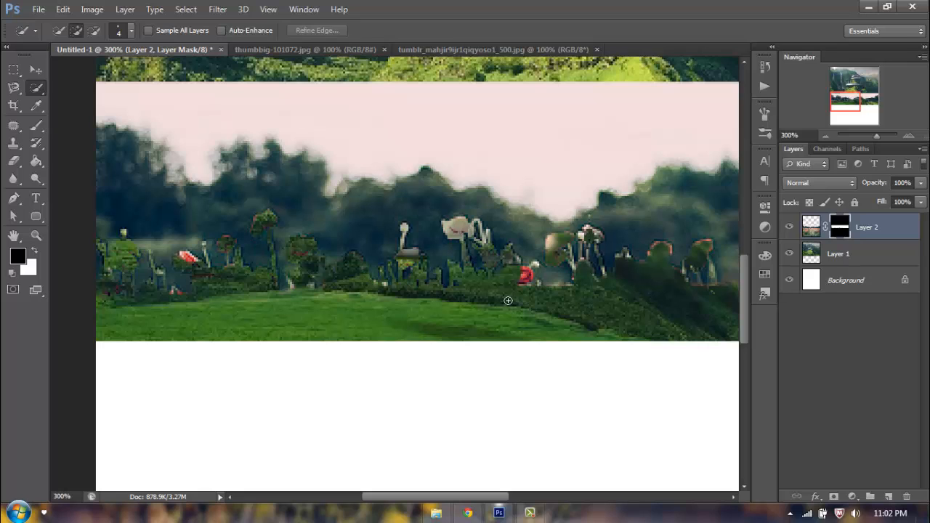
click(94, 9)
mouse_move(124, 42)
click(256, 179)
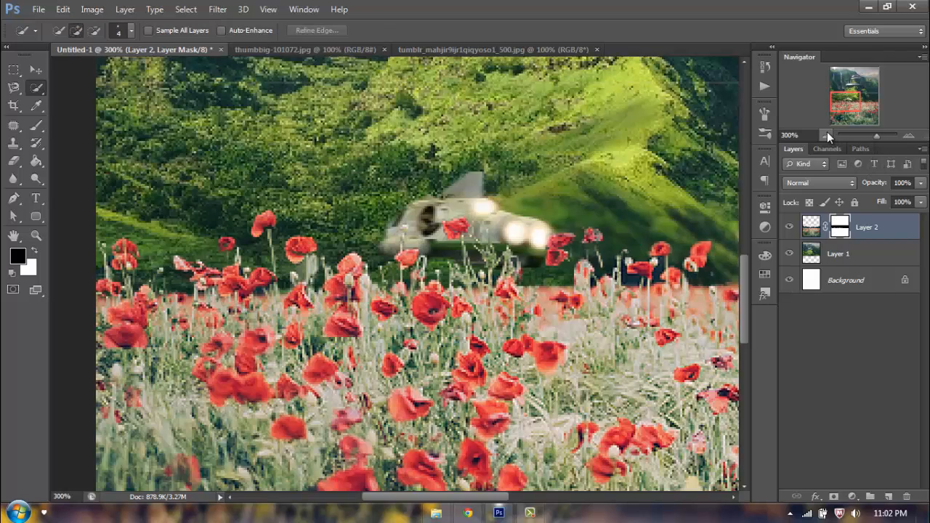
Paint black on Layer 2's mask over the leftover edges above the poppies, using a soft brush at 41 px and then 164 px.
click(826, 134)
click(826, 134)
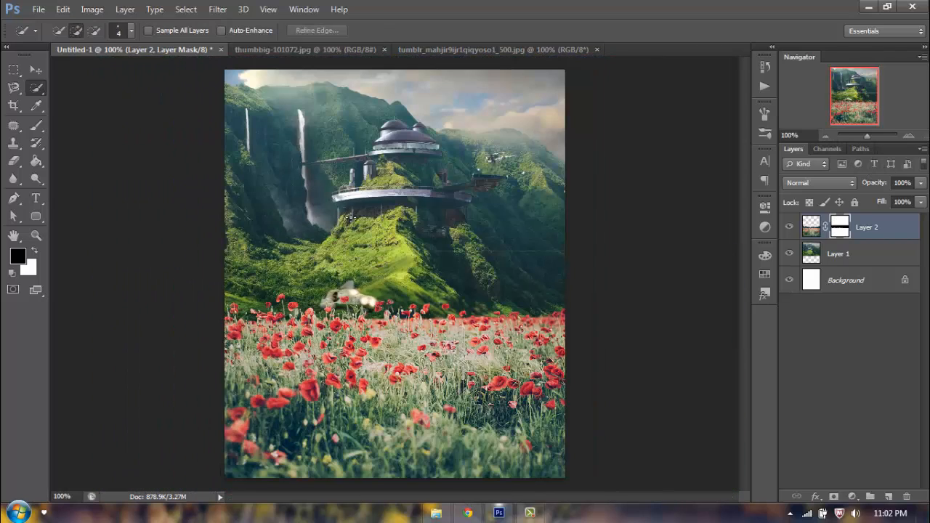
click(34, 127)
right_click(546, 196)
drag(607, 222, 584, 221)
key(Return)
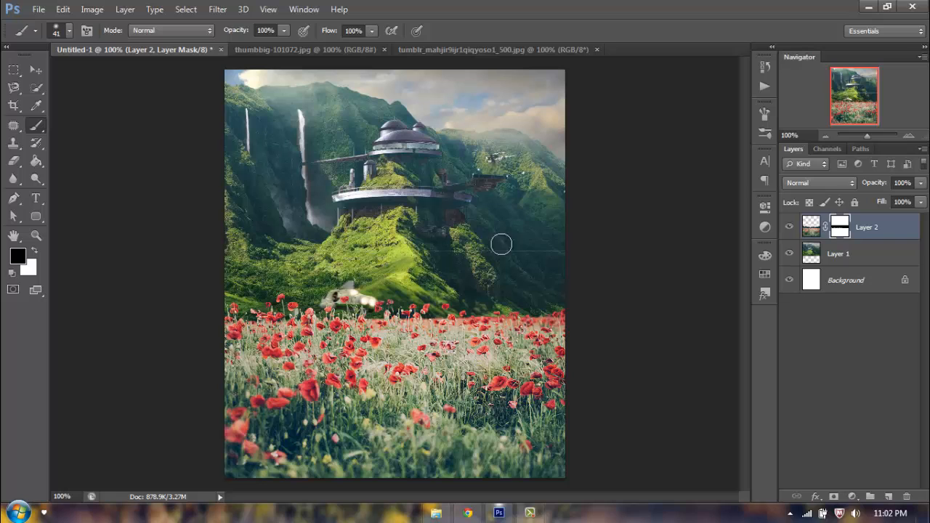
right_click(349, 136)
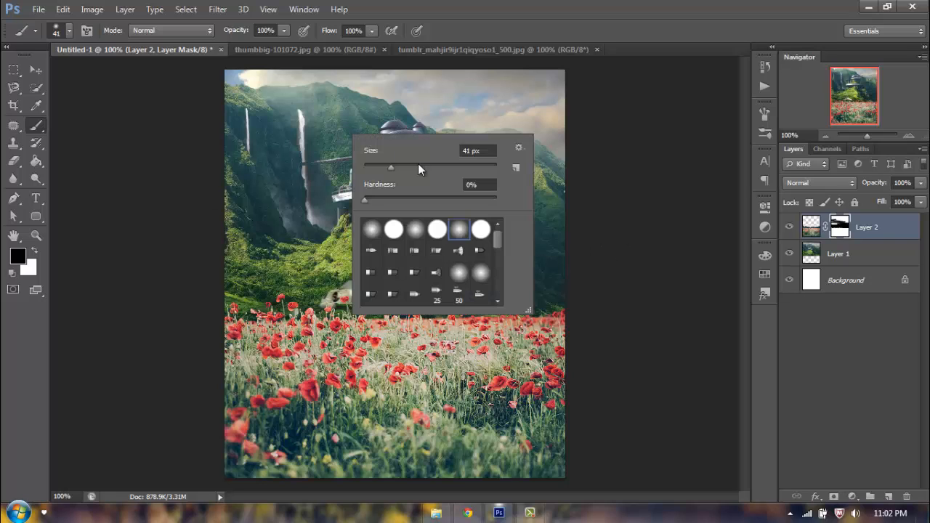
click(418, 164)
key(Return)
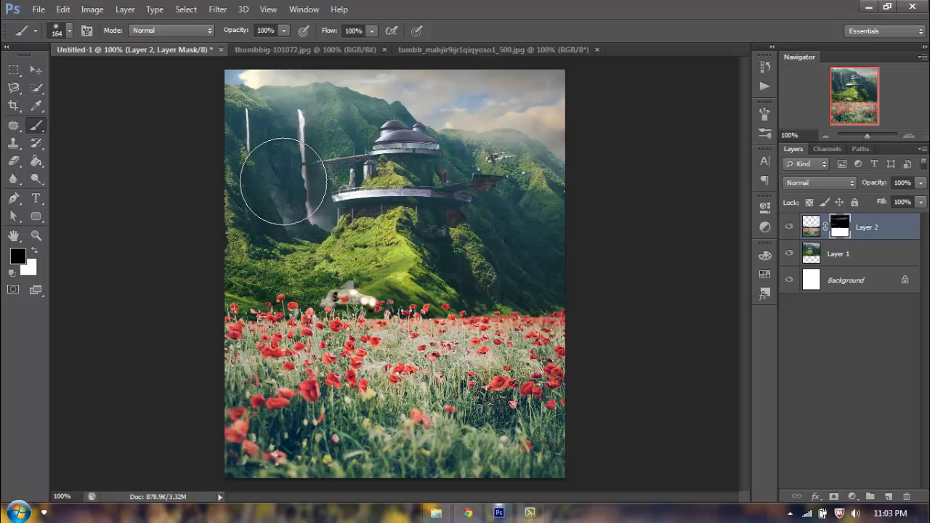
click(528, 513)
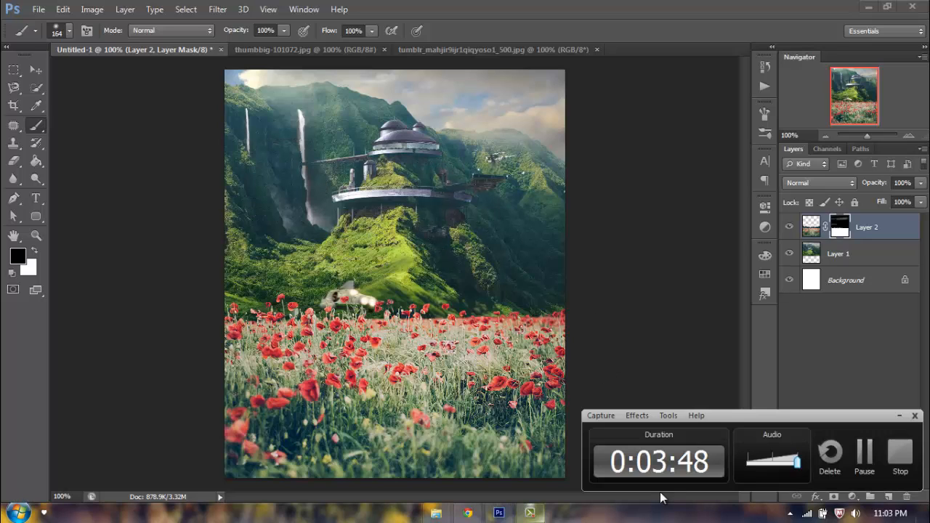
click(866, 452)
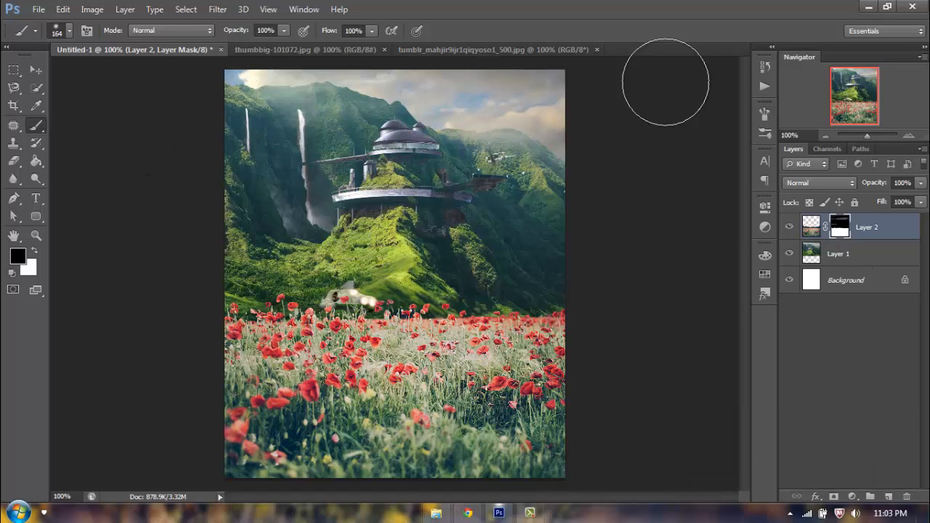
Close the two landscape source images and copy the woman from the f_x__krystal render PNG onto the Untitled-1 canvas.
click(383, 49)
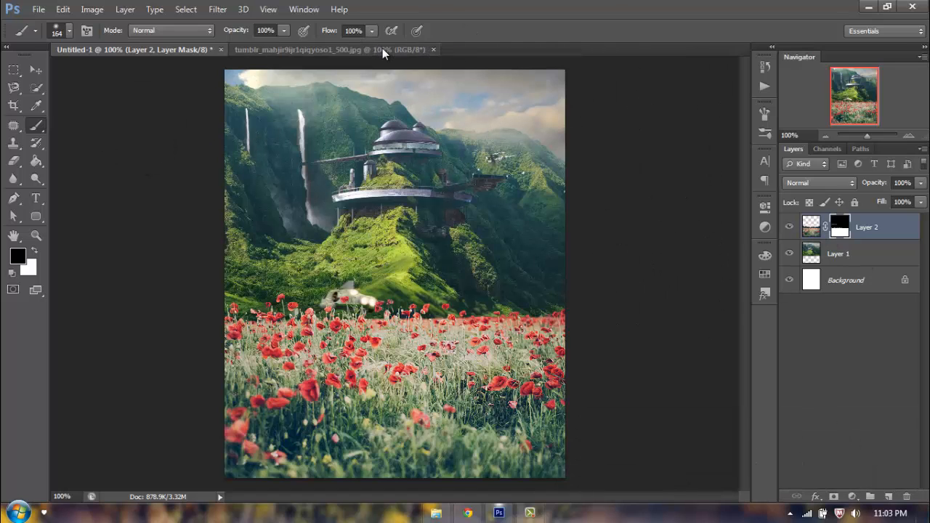
click(433, 50)
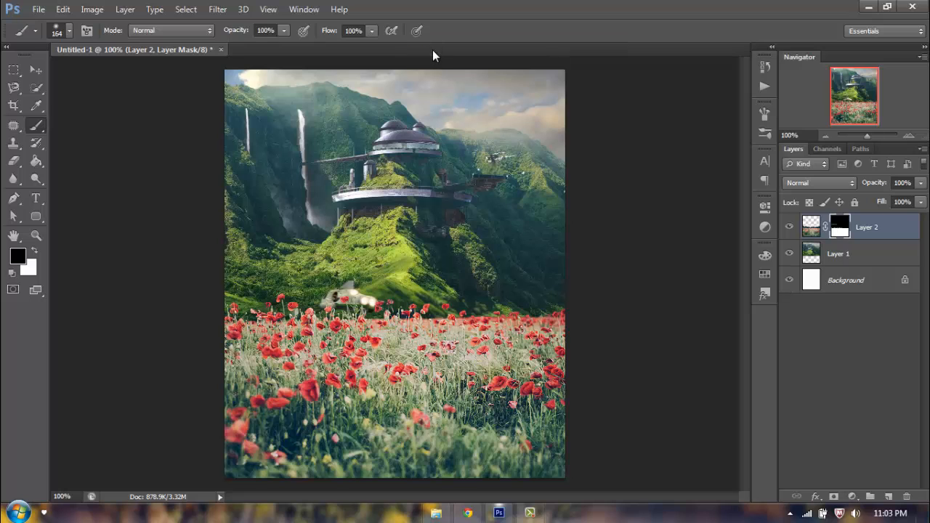
click(437, 514)
drag(325, 188, 380, 45)
key(v)
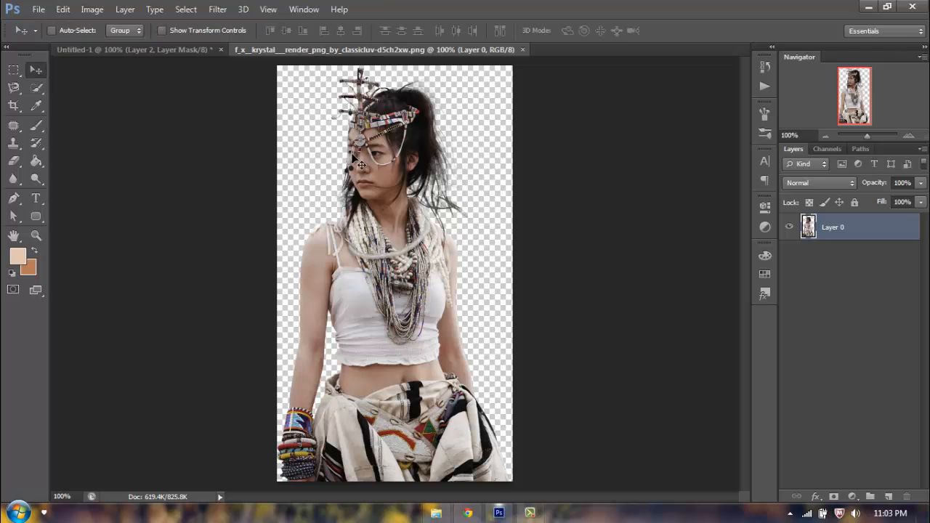
drag(352, 154, 436, 251)
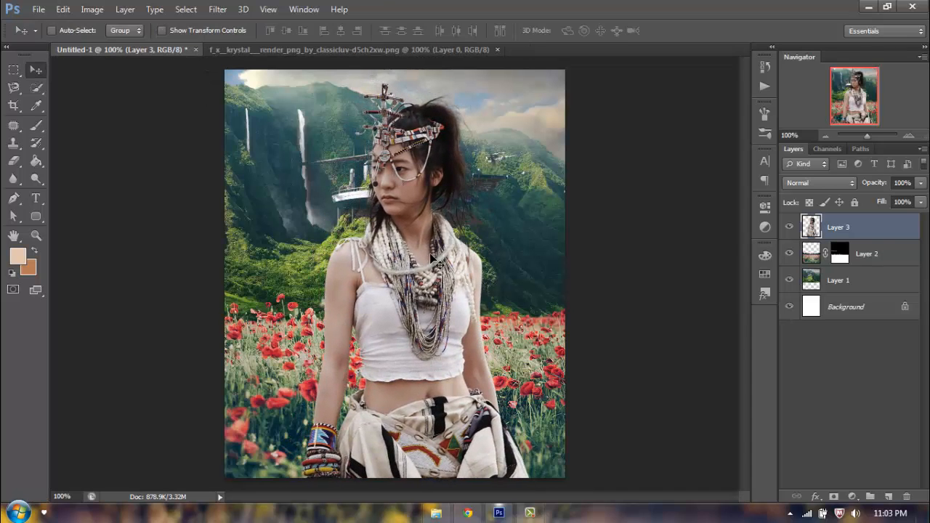
Scale the woman on Layer 3 to about 81% and position her near the centre of the canvas, above its lower edge.
key(ctrl+t)
drag(530, 79, 486, 157)
drag(422, 339, 441, 274)
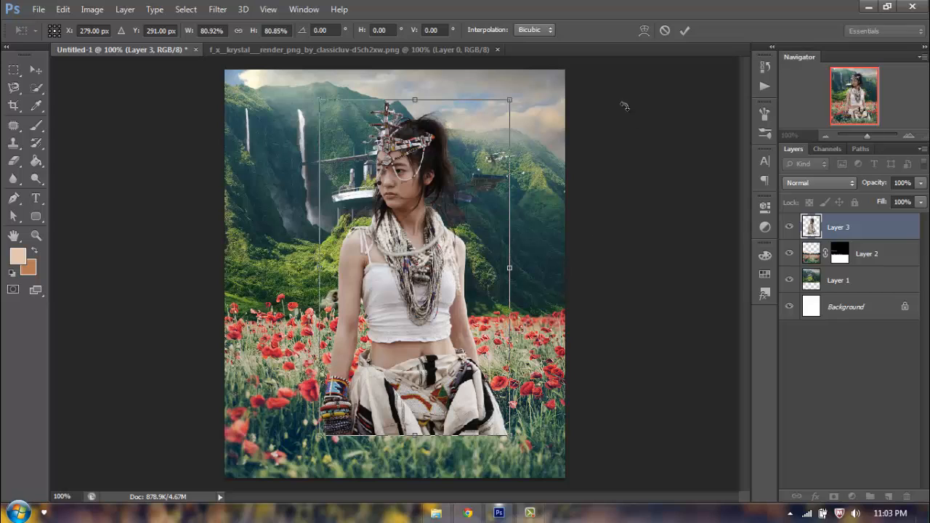
click(683, 31)
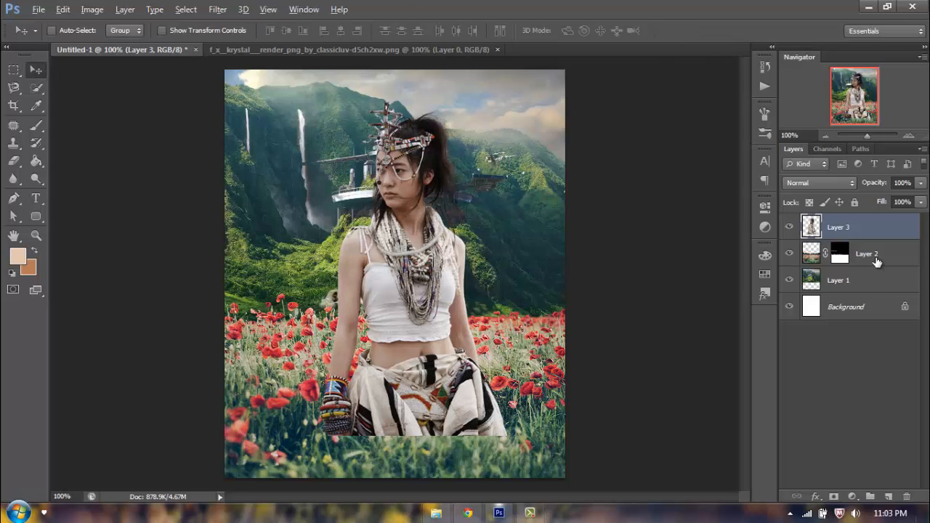
Duplicate the masked poppy field layer above the woman and set the copy's opacity to 63%.
drag(877, 262, 876, 218)
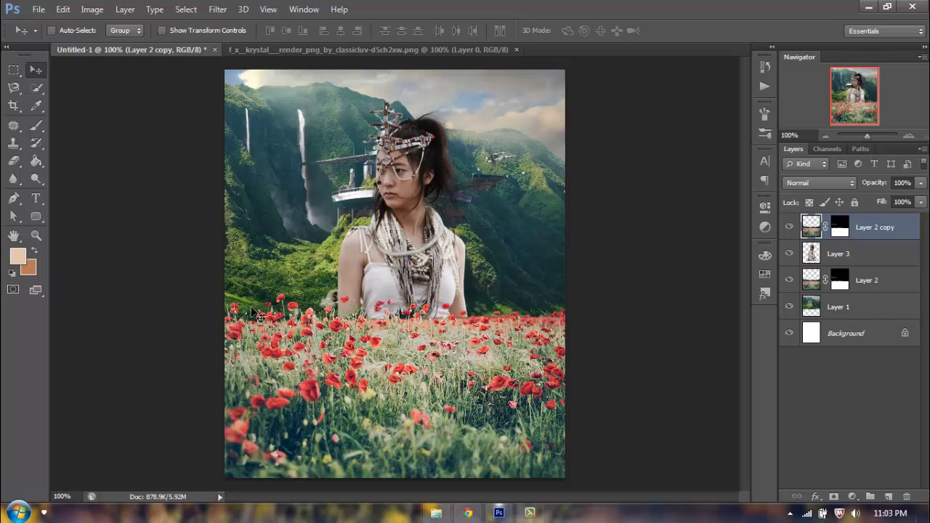
click(920, 184)
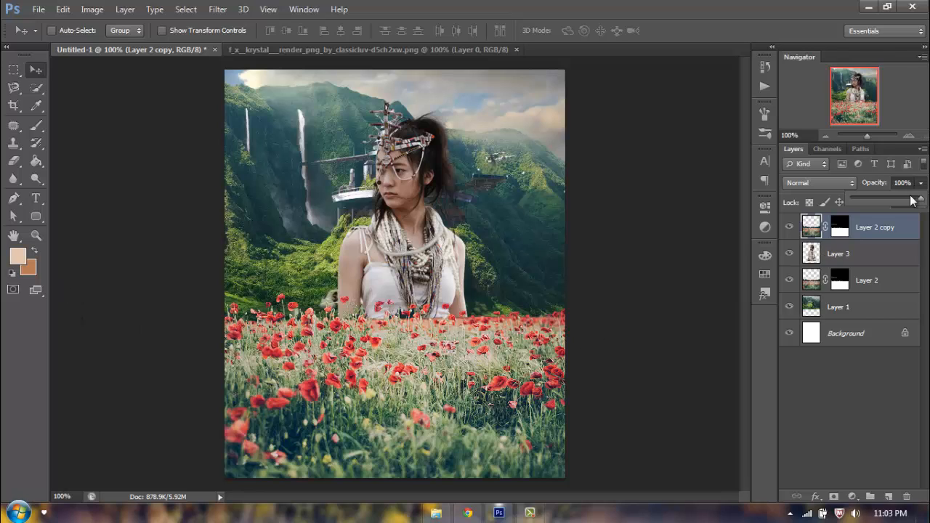
click(896, 199)
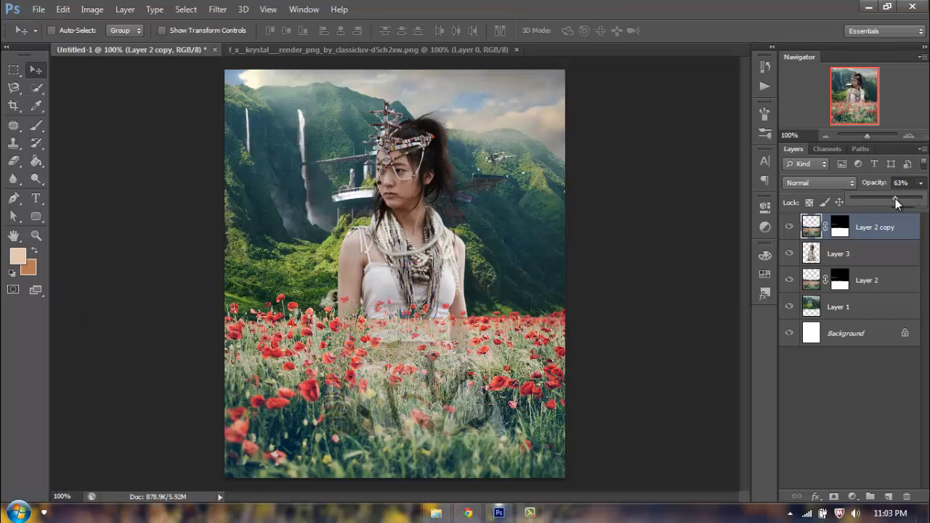
Replace the current brushes with the Grass brush set for the Brush tool.
click(36, 125)
click(69, 32)
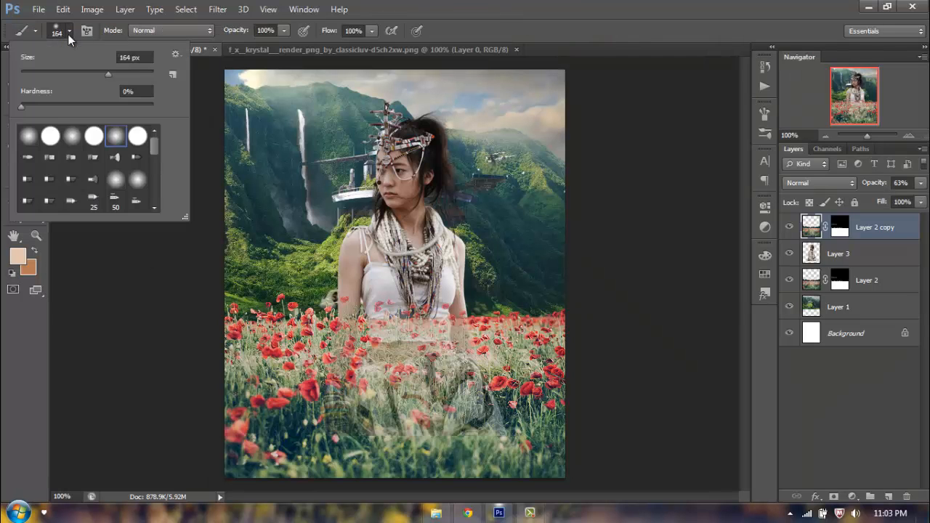
click(176, 56)
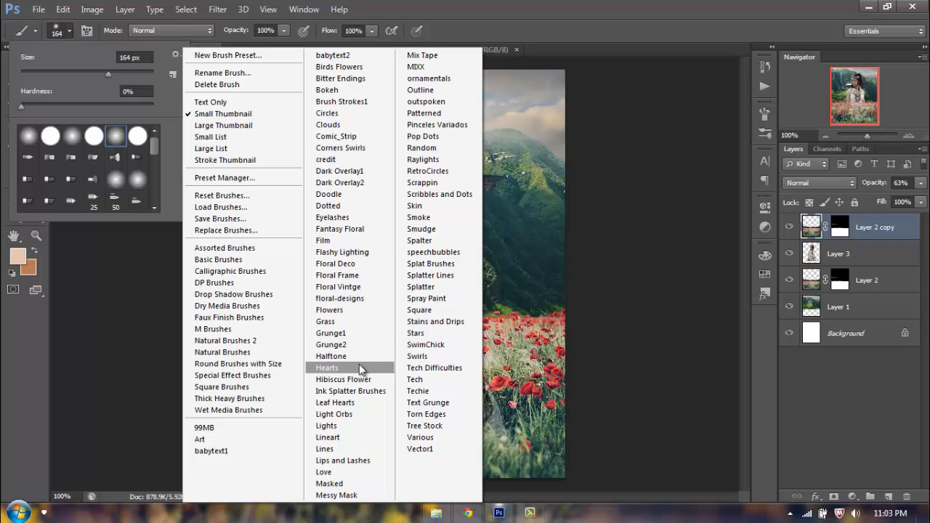
click(357, 327)
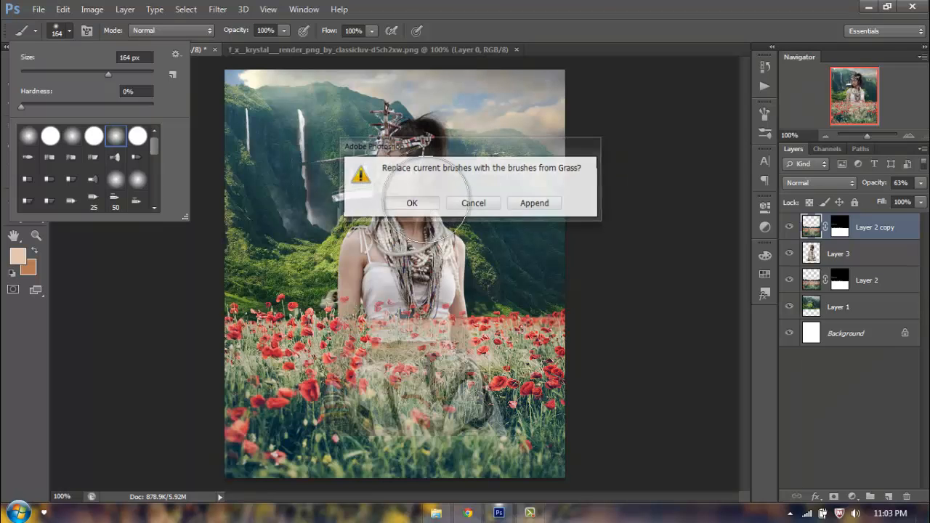
click(429, 206)
Choose the 272 px grass brush and turn off its Color Dynamics.
click(763, 115)
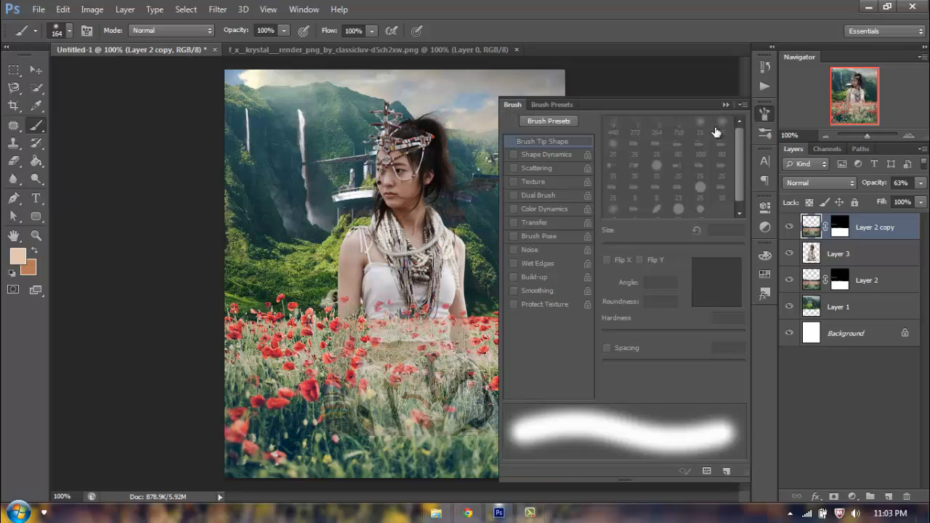
click(514, 222)
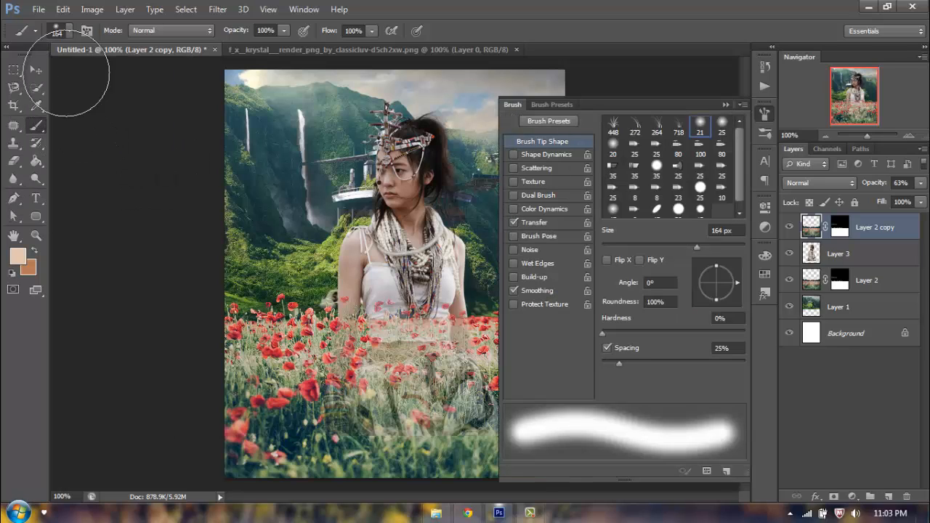
click(68, 30)
click(49, 138)
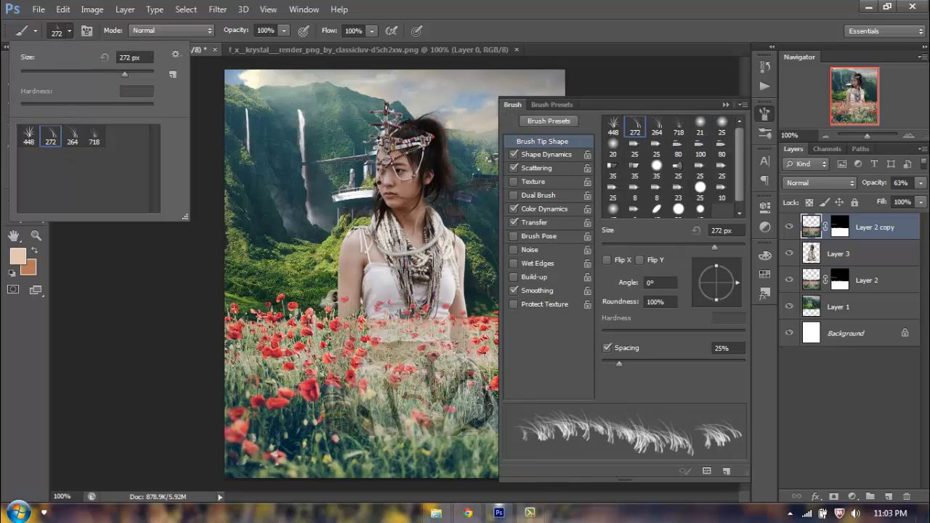
click(515, 208)
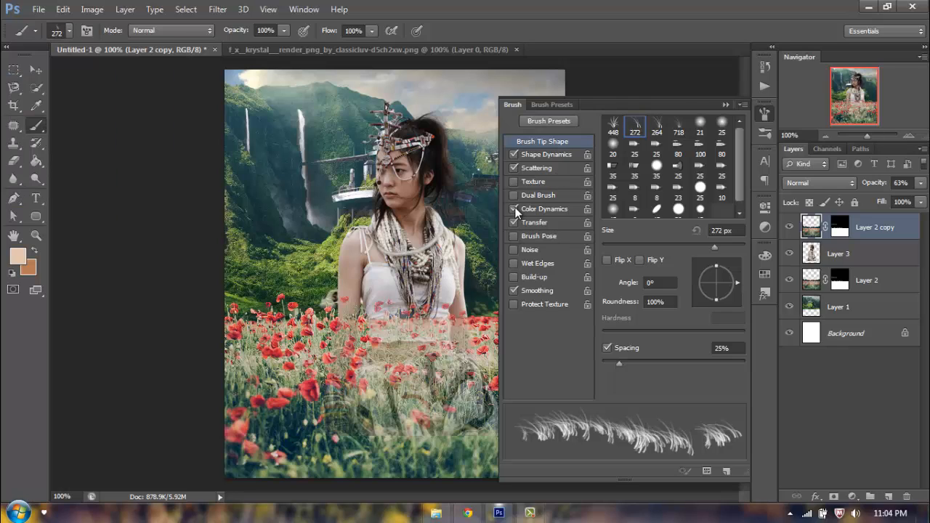
click(762, 114)
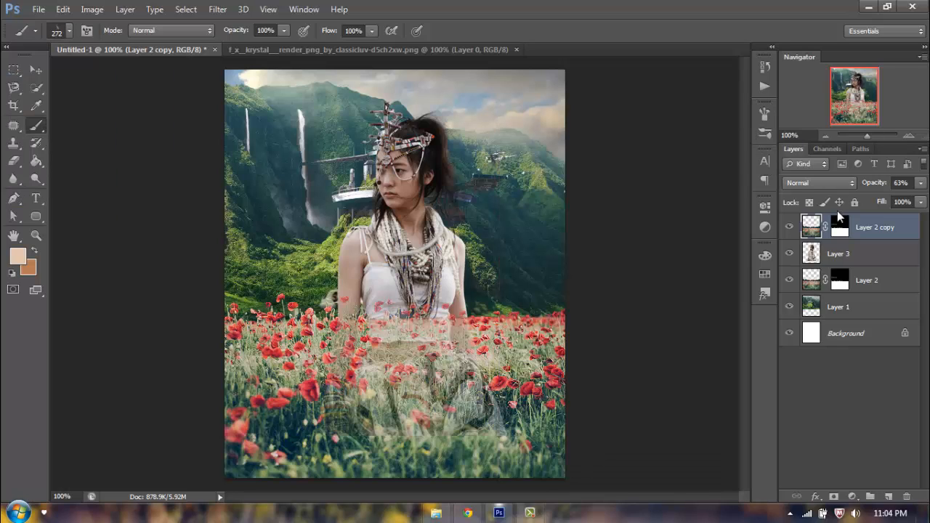
Apply the existing mask on Layer 2 copy permanently and add a new blank layer mask.
mouse_move(865, 226)
mouse_down()
mouse_move(872, 319)
mouse_move(917, 496)
mouse_move(908, 497)
mouse_up()
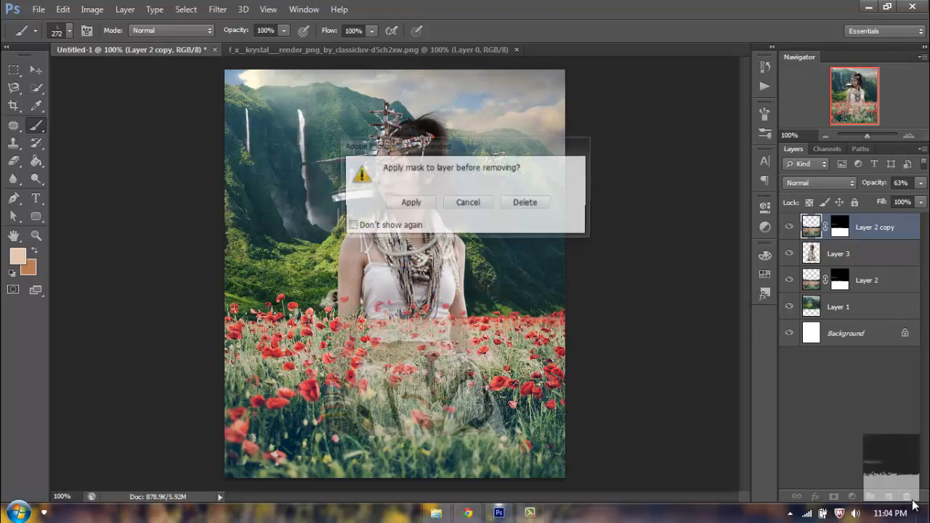
click(420, 202)
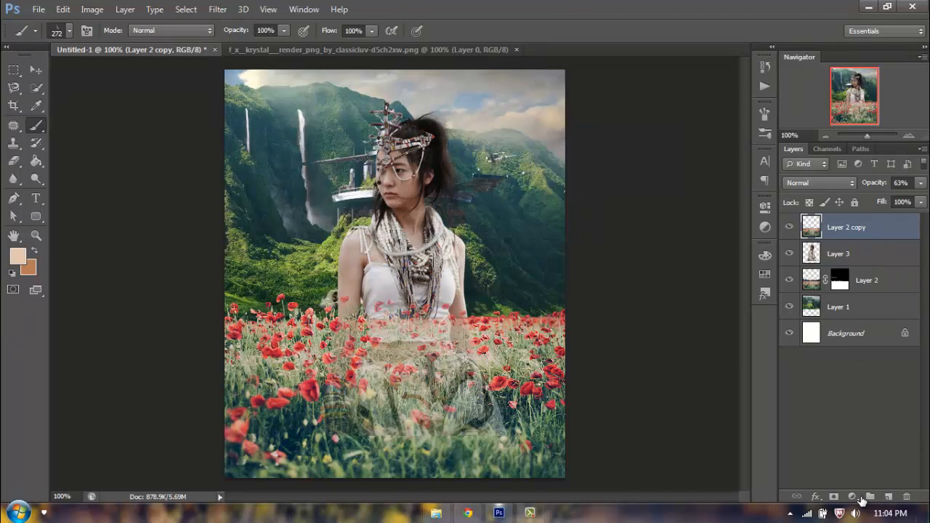
click(834, 497)
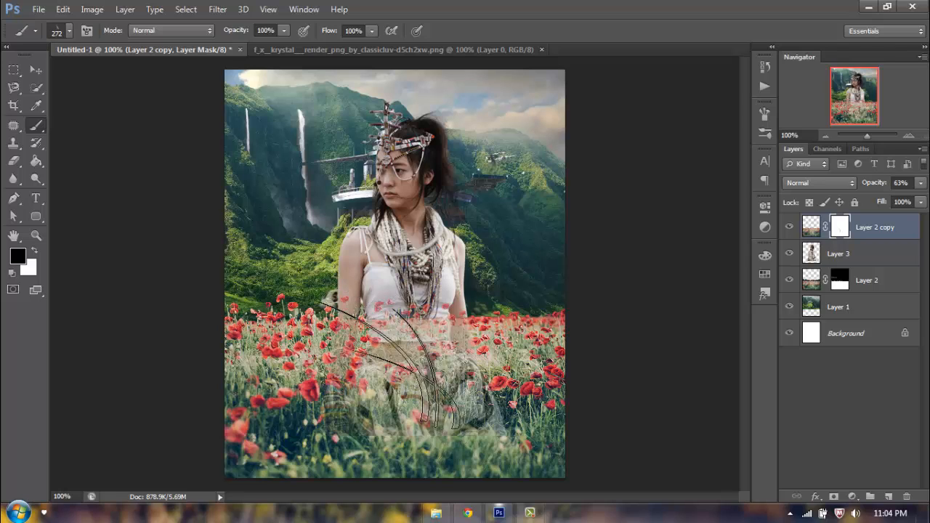
Paint black grass strokes on Layer 2 copy's mask over the woman's waist and skirt, and set the layer's opacity to 100%.
mouse_move(402, 367)
mouse_down()
mouse_move(423, 401)
mouse_move(406, 318)
mouse_move(452, 399)
mouse_move(444, 327)
mouse_move(475, 374)
mouse_up()
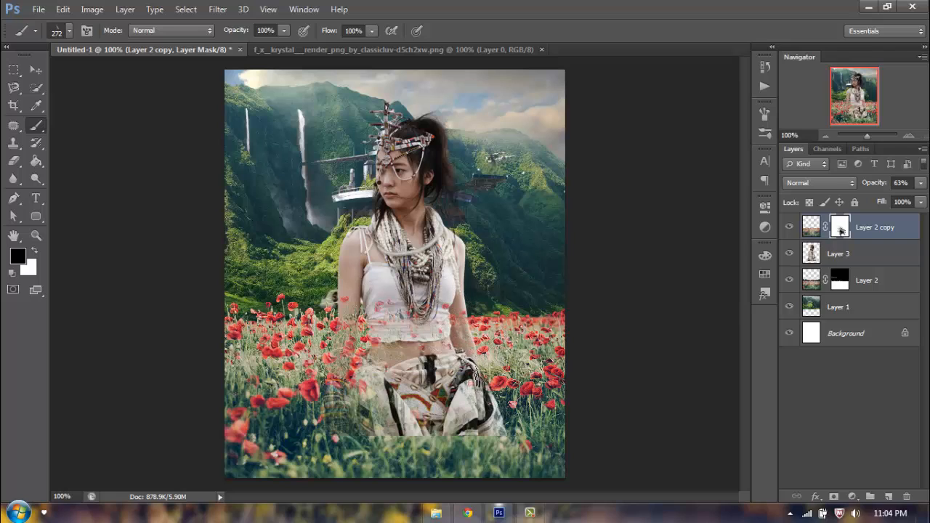
click(882, 185)
text(100)
key(Return)
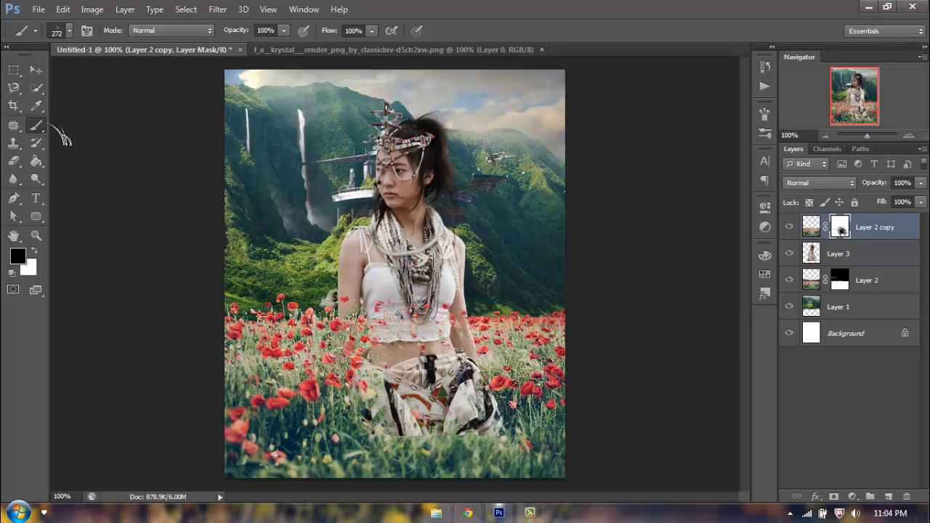
Append the default brushes to the grass set and choose the hard round brush with 100% hardness.
click(68, 30)
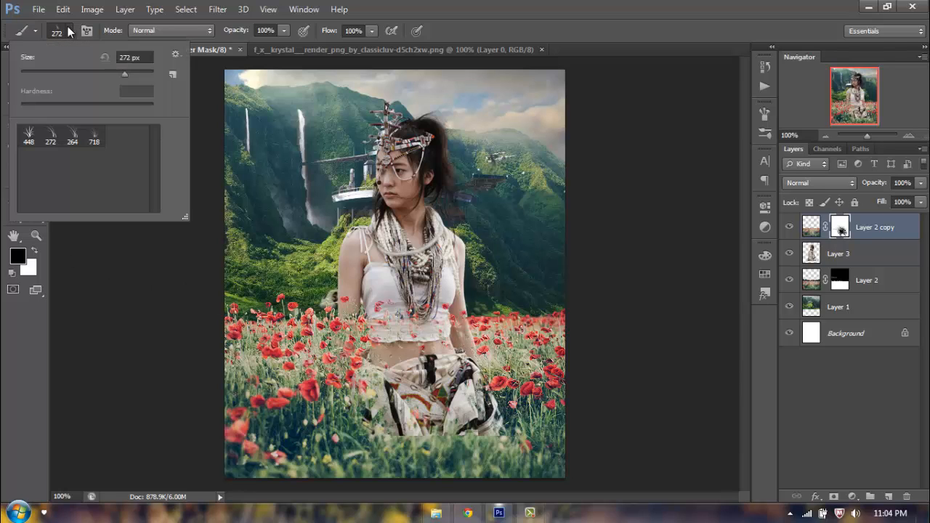
click(175, 56)
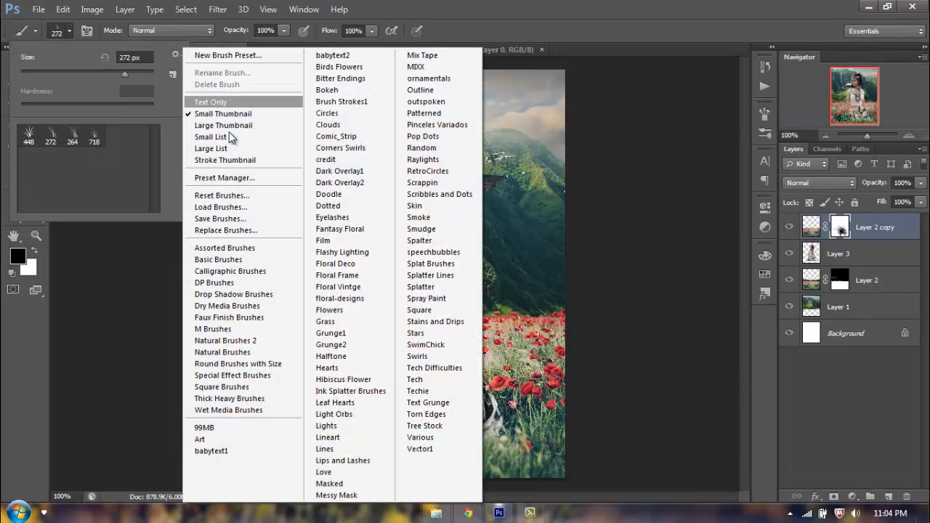
click(220, 195)
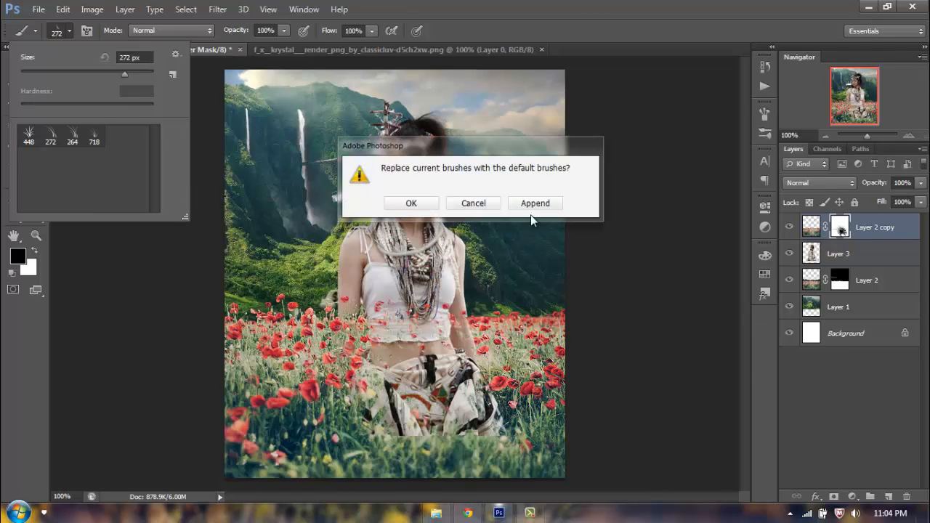
click(535, 208)
click(51, 158)
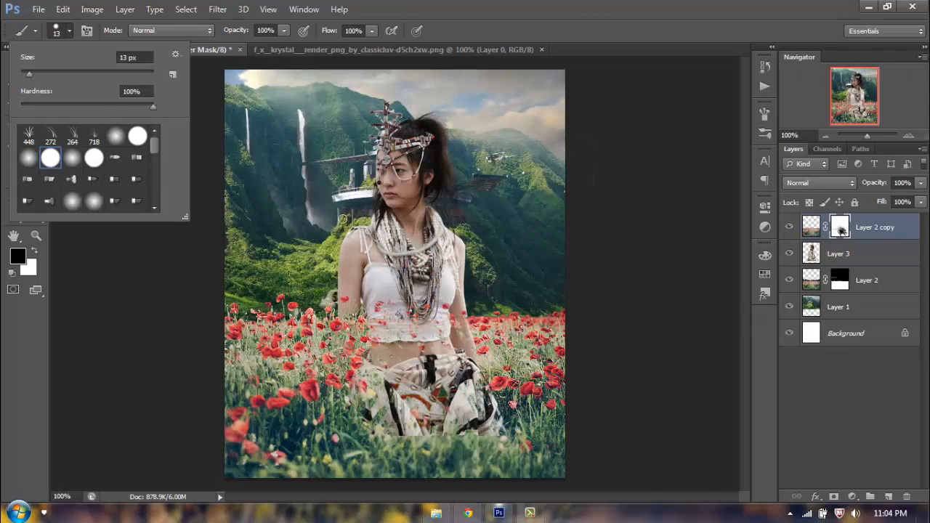
Paint black on Layer 2 copy's mask with the hard brush at 97 px to reveal the woman's torso, arms and skirt.
right_click(404, 341)
drag(472, 358, 483, 357)
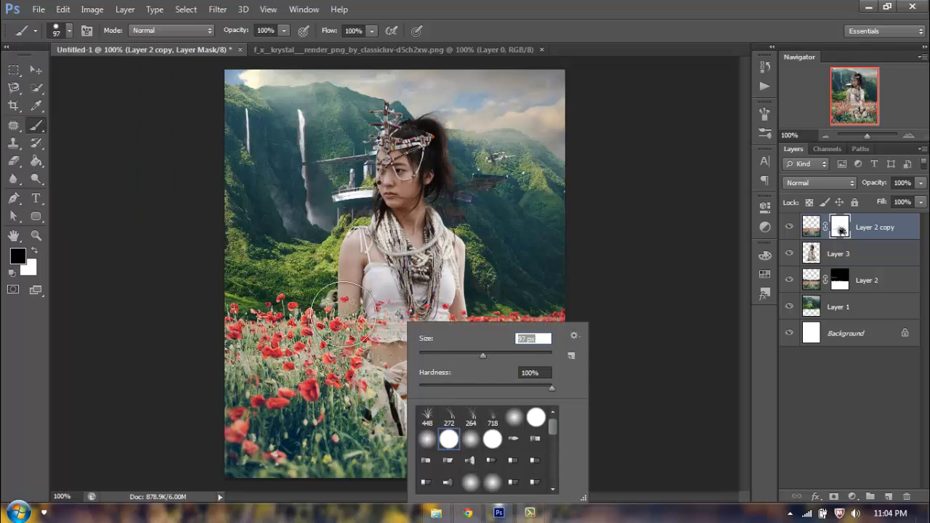
mouse_move(377, 351)
mouse_down()
mouse_move(458, 326)
mouse_move(472, 387)
mouse_move(335, 364)
mouse_move(337, 311)
mouse_move(358, 391)
mouse_move(334, 408)
mouse_move(510, 427)
mouse_move(350, 402)
mouse_move(337, 408)
mouse_move(350, 360)
mouse_move(428, 388)
mouse_move(394, 374)
mouse_up()
Paint white on Layer 2 copy's mask with the 718 px grass brush to bring poppies and grass back over the skirt.
click(69, 30)
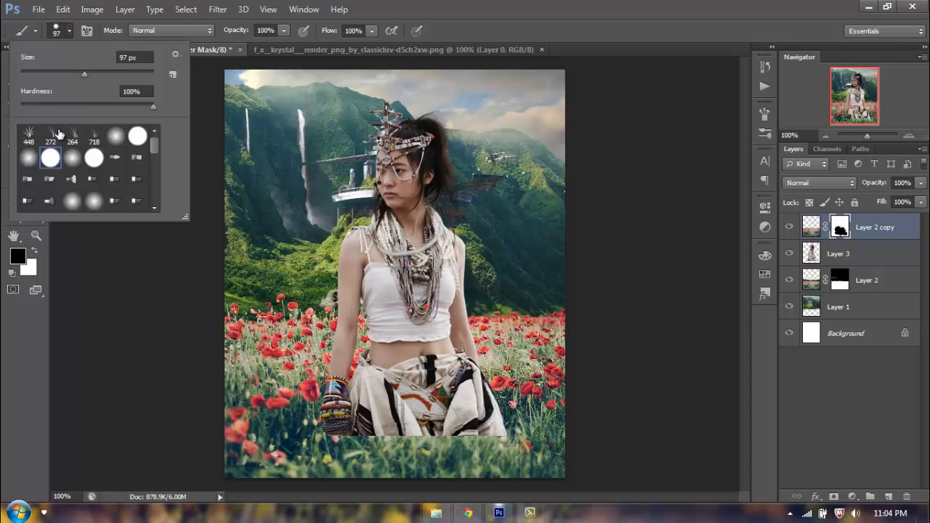
click(72, 136)
click(93, 136)
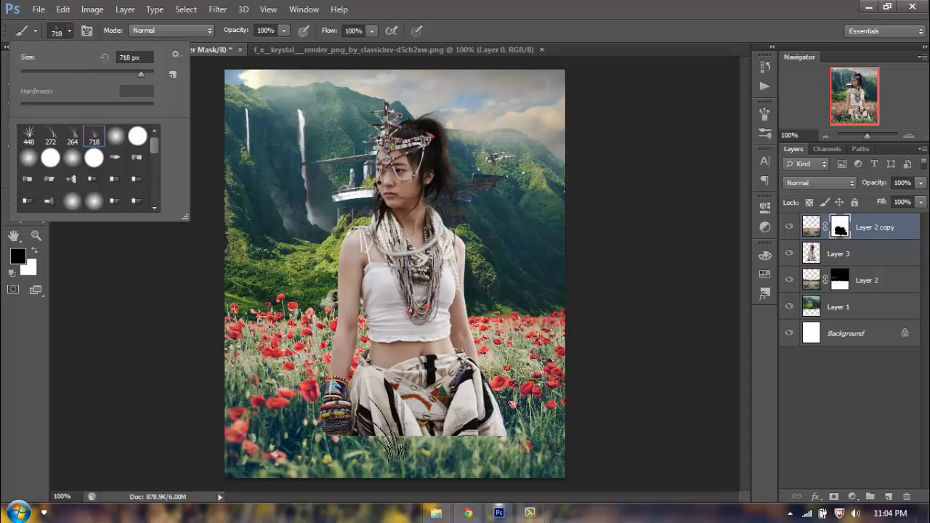
click(765, 114)
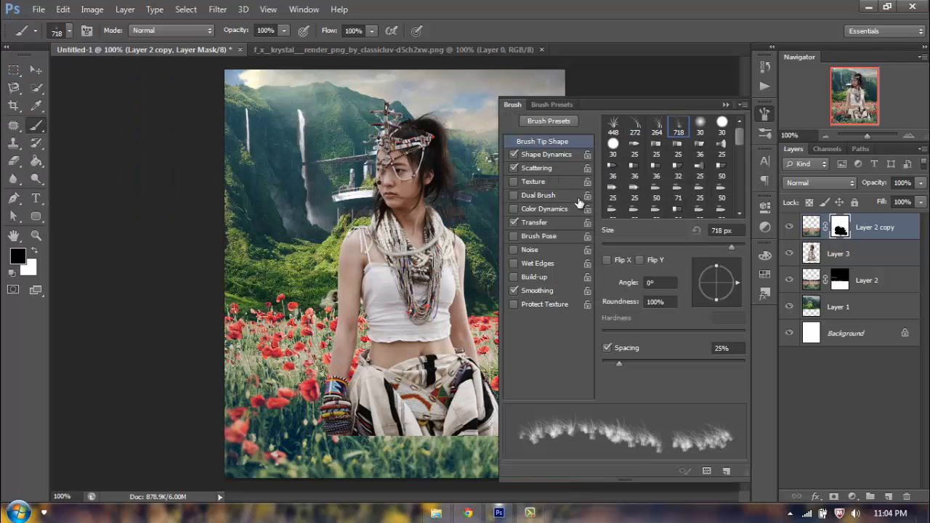
click(765, 114)
key(x)
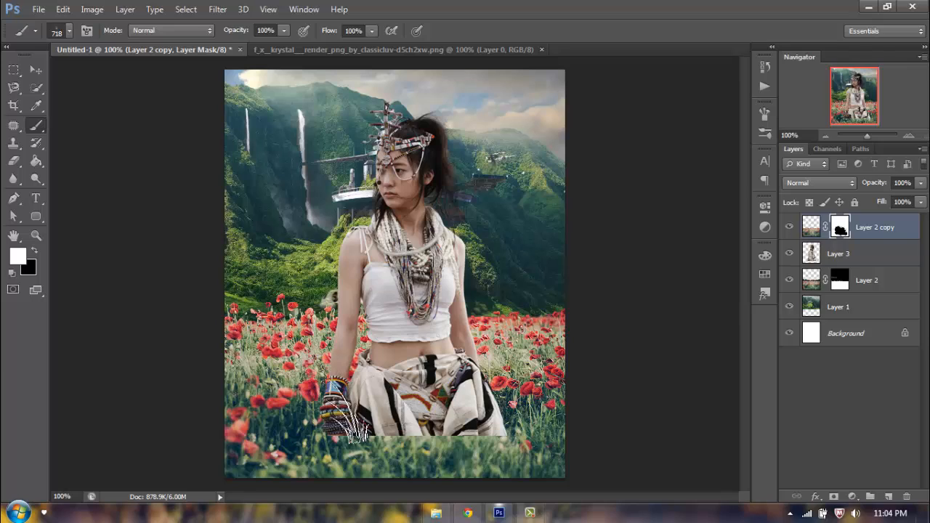
click(353, 418)
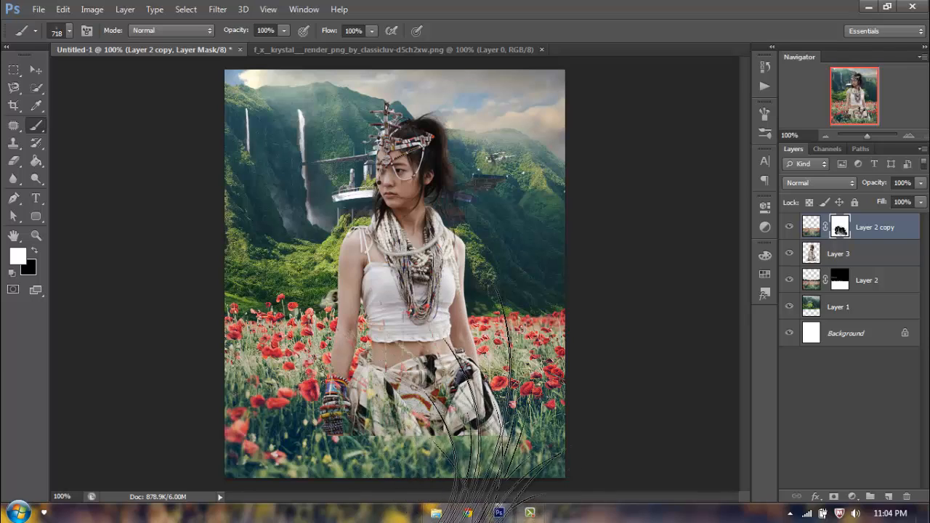
click(496, 392)
mouse_move(574, 418)
mouse_down()
mouse_move(478, 426)
mouse_move(305, 396)
mouse_up()
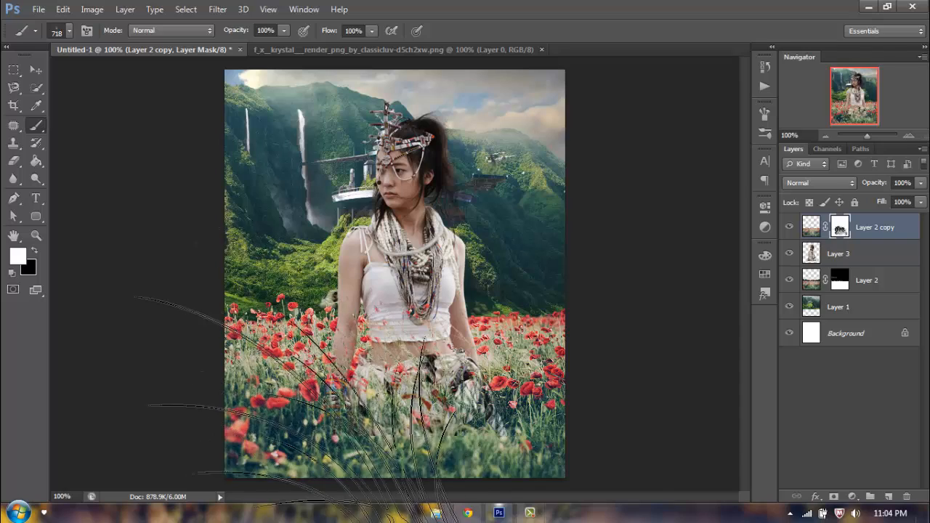
Choose the soft round brush with 0% hardness, keep Layer 2 copy active and reduce the brush to 150 px.
right_click(36, 125)
click(60, 30)
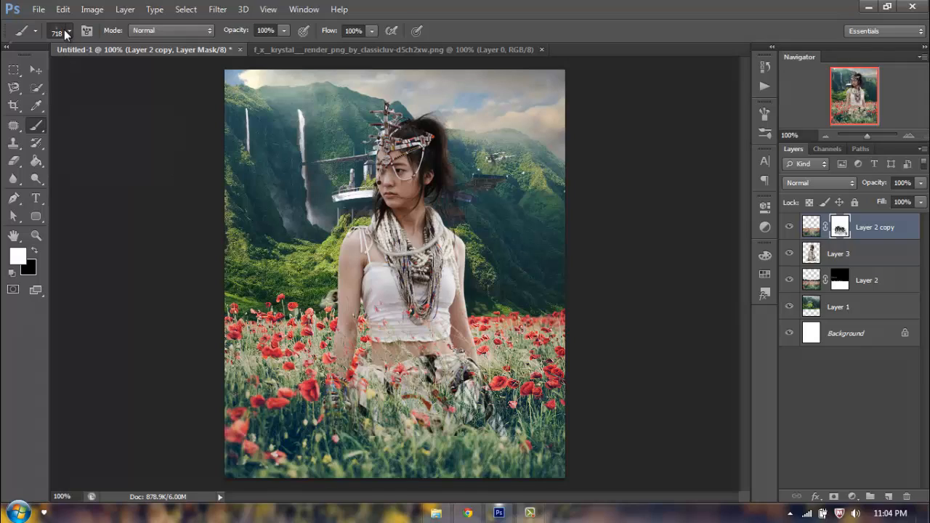
click(61, 30)
click(71, 159)
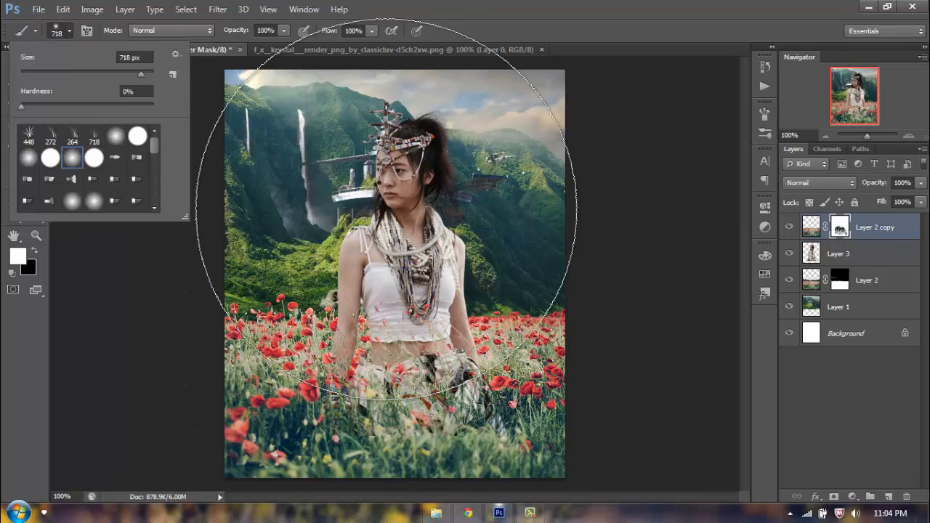
click(905, 435)
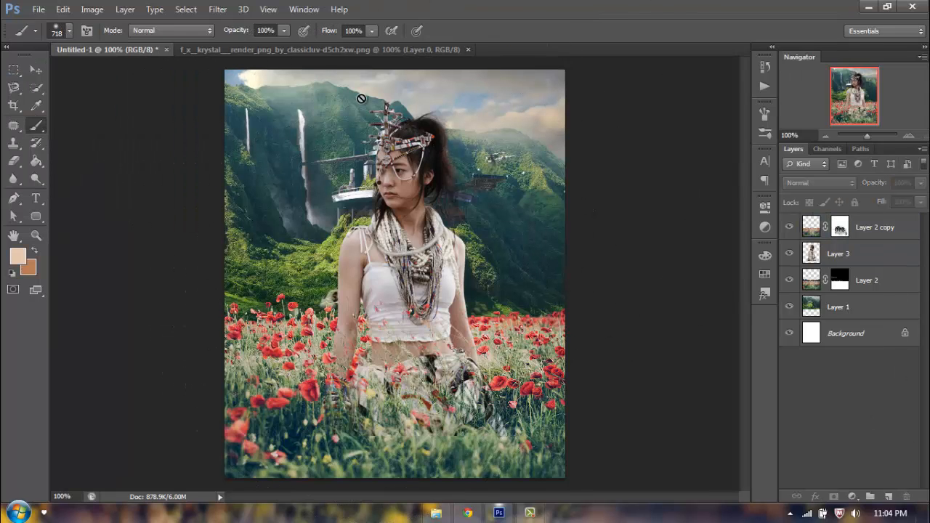
click(856, 230)
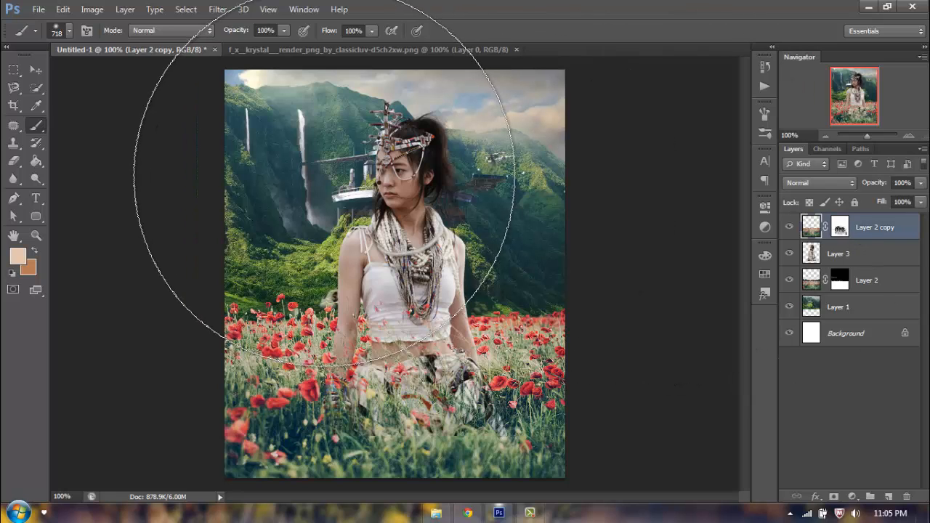
key(bracketleft)
key(bracketleft)
key(bracketleft)
key(bracketleft)
key(bracketleft)
key(bracketleft)
key(bracketleft)
key(bracketleft)
key(bracketleft)
key(bracketleft)
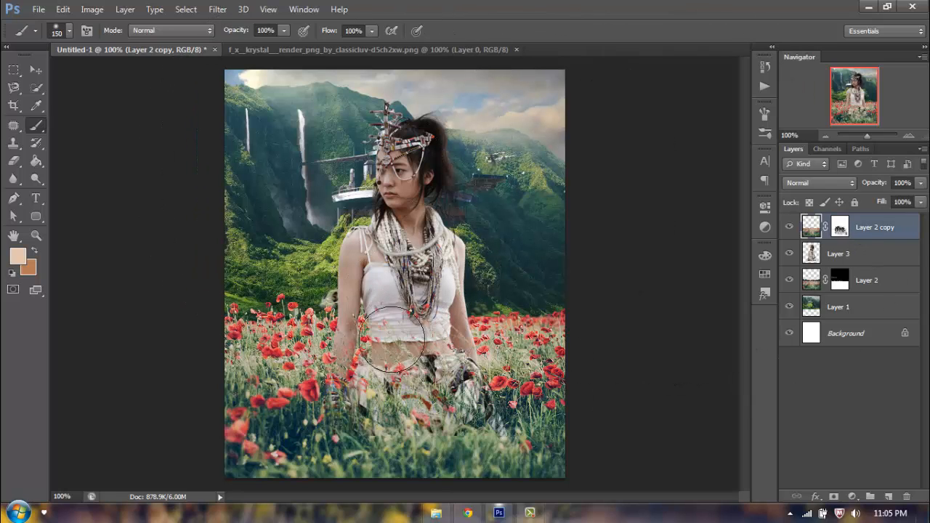
Paint black on Layer 2 copy's mask with a 125 px soft brush to clear the poppies from the woman's top and waist.
drag(419, 319, 414, 338)
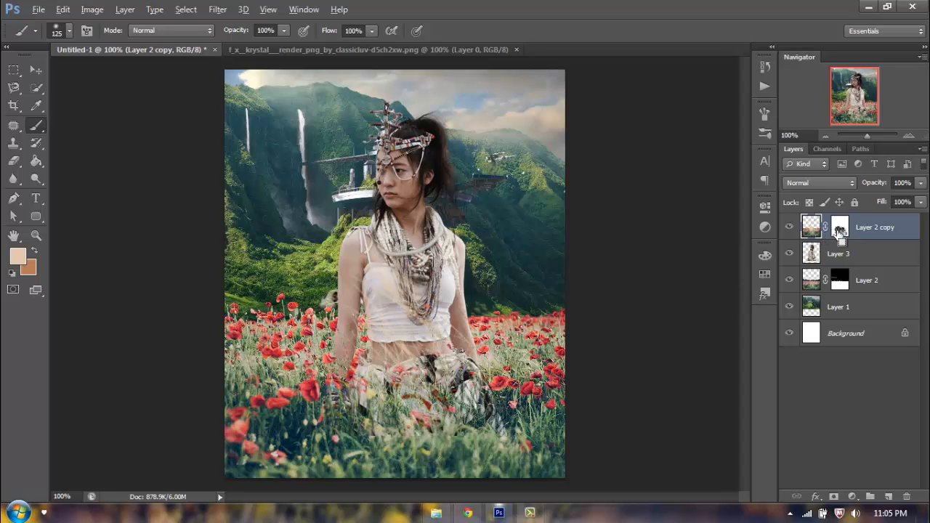
click(839, 232)
mouse_move(396, 304)
mouse_down()
mouse_move(376, 325)
mouse_move(395, 301)
mouse_move(426, 336)
mouse_up()
key(x)
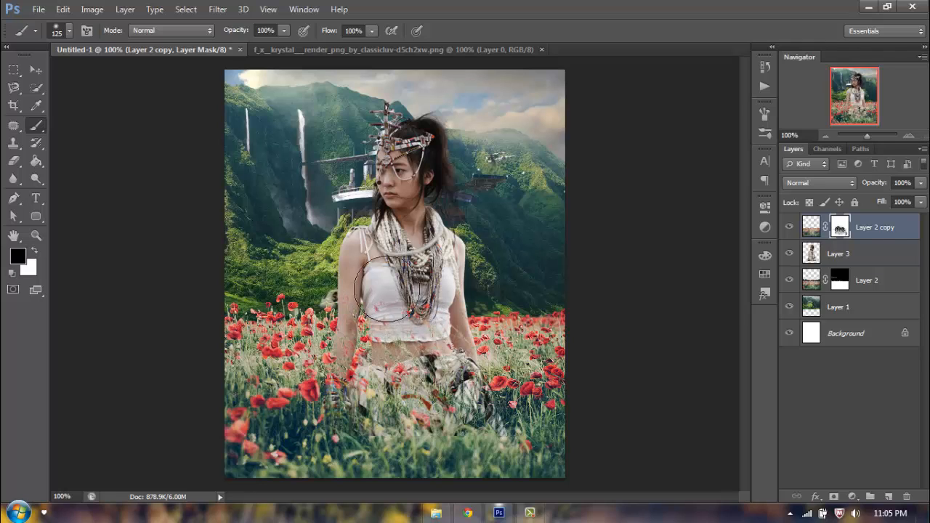
mouse_move(386, 301)
mouse_down()
mouse_move(406, 332)
mouse_move(422, 302)
mouse_move(445, 308)
mouse_move(456, 296)
mouse_move(377, 323)
mouse_move(389, 318)
mouse_move(367, 275)
mouse_move(392, 311)
mouse_up()
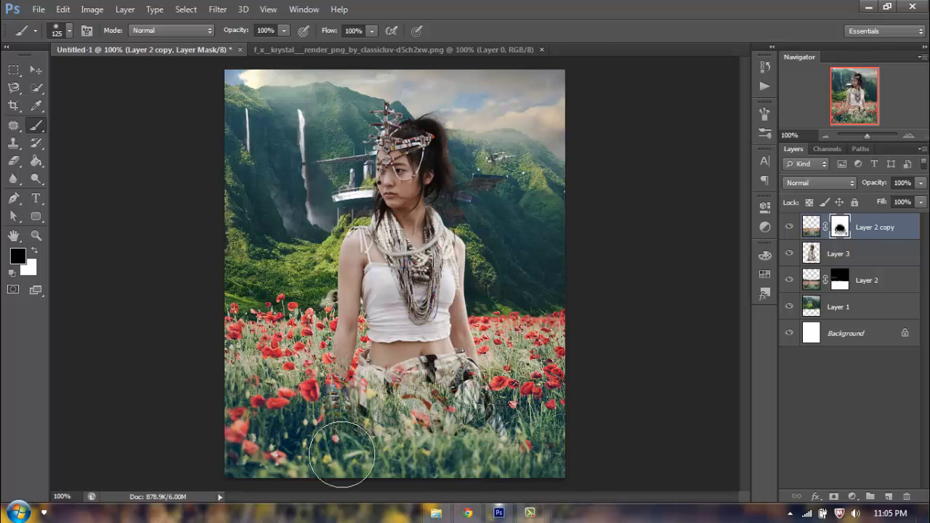
Reduce the soft brush to 45 px and make white the painting colour for touching up the grass over the skirt.
click(36, 235)
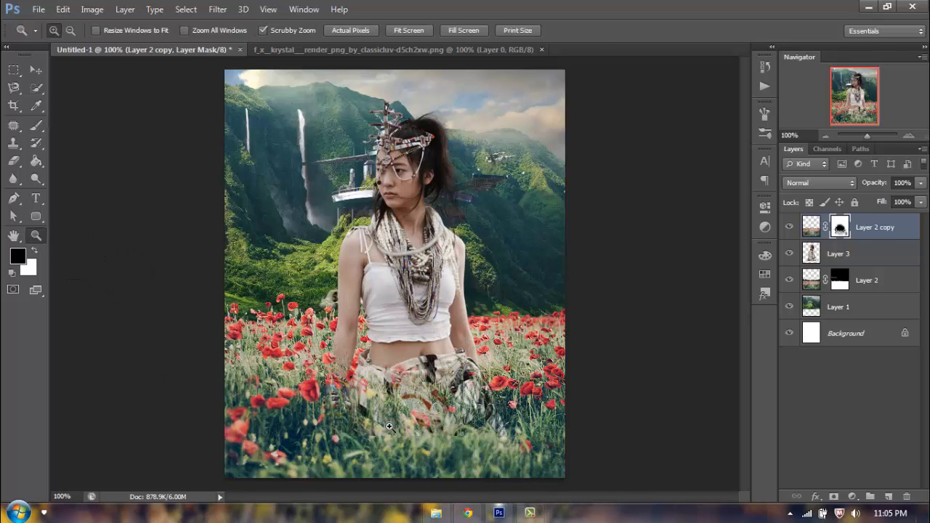
click(392, 429)
click(404, 436)
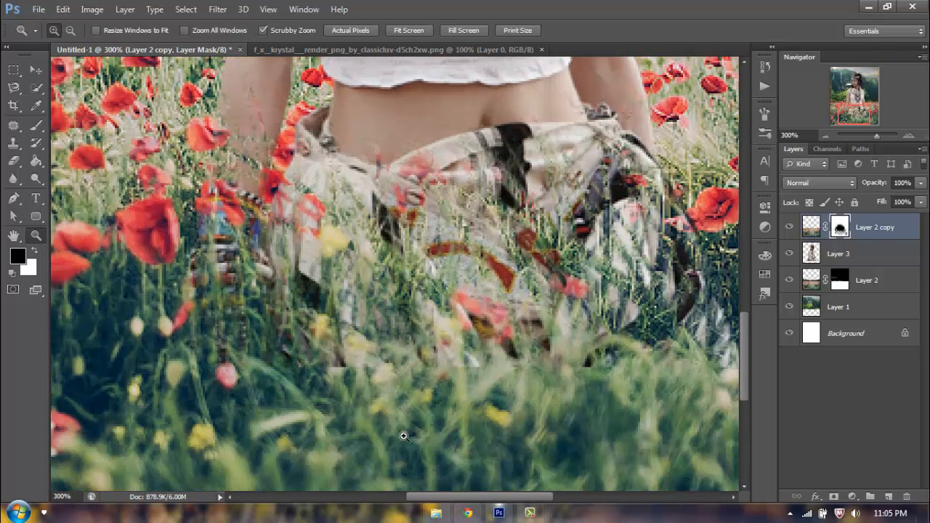
click(35, 125)
key(bracketleft)
key(bracketleft)
key(bracketleft)
key(bracketleft)
key(bracketleft)
key(bracketleft)
key(bracketleft)
key(bracketleft)
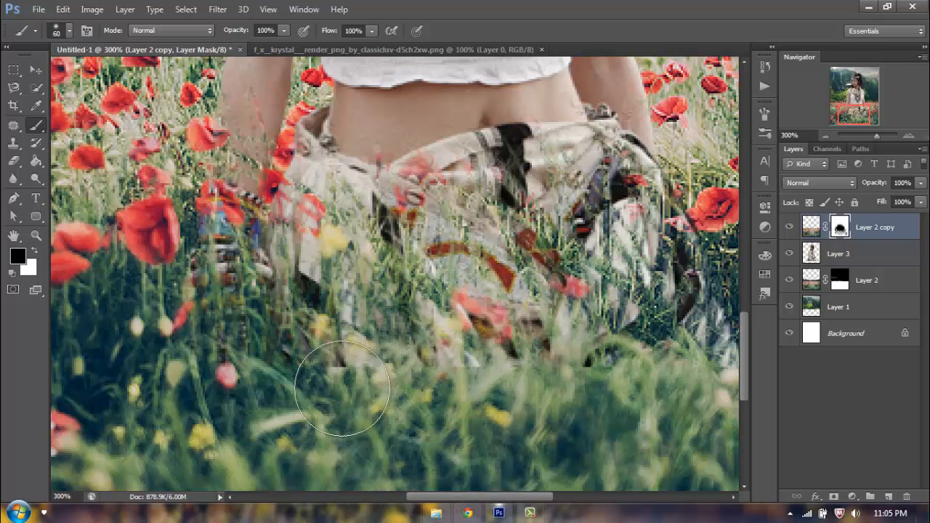
key(x)
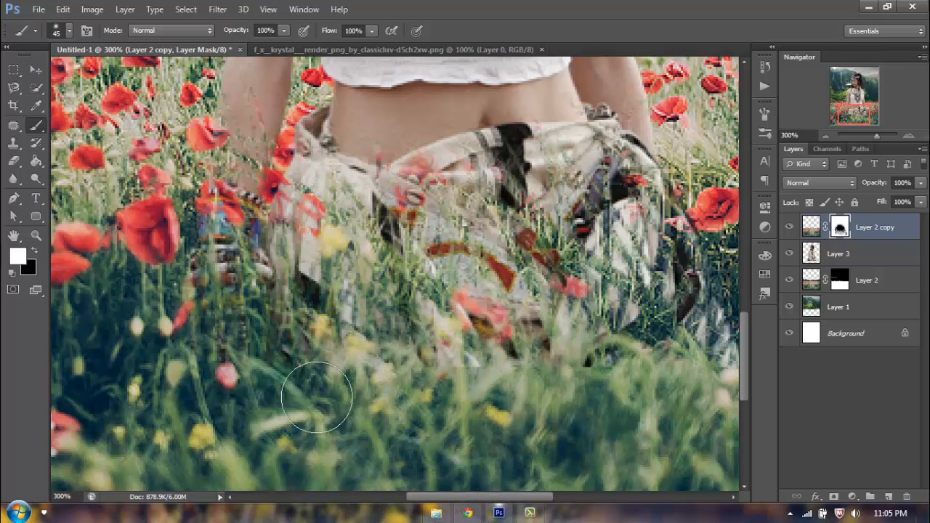
drag(640, 422, 484, 442)
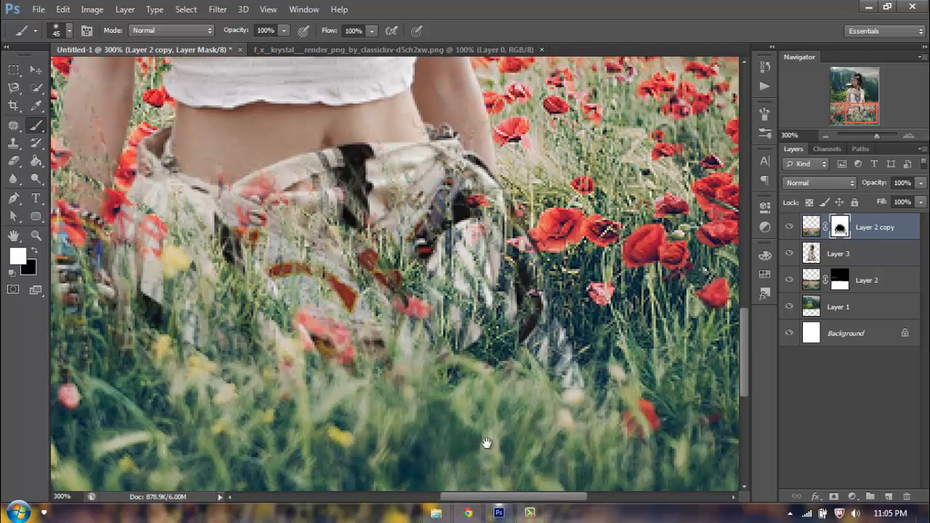
drag(343, 425, 654, 420)
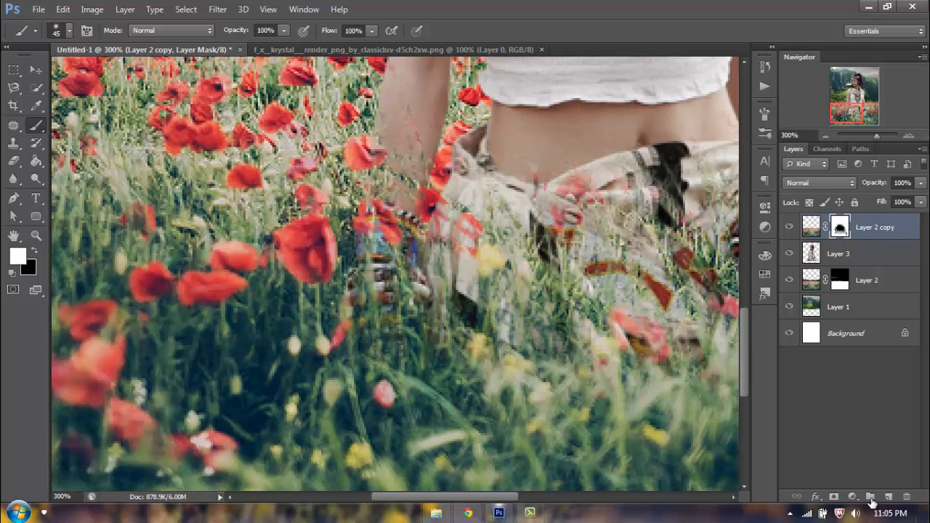
click(530, 513)
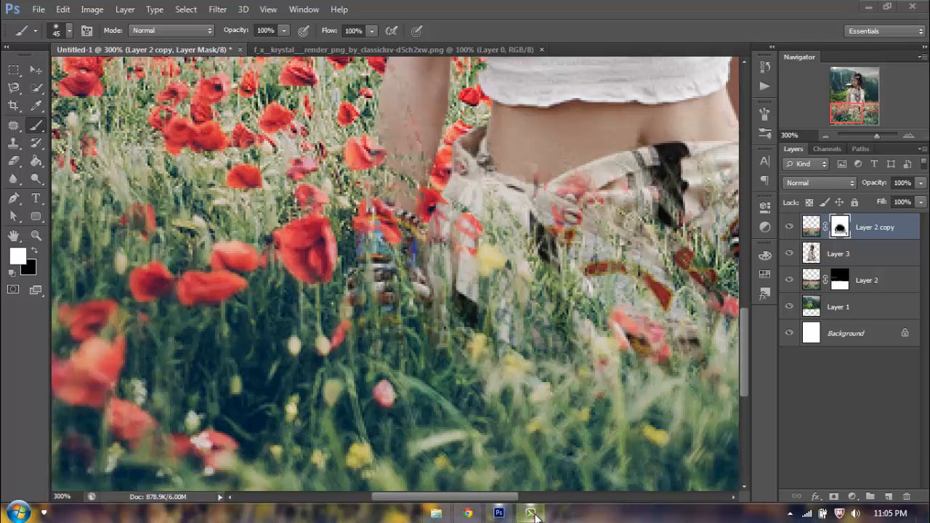
click(858, 463)
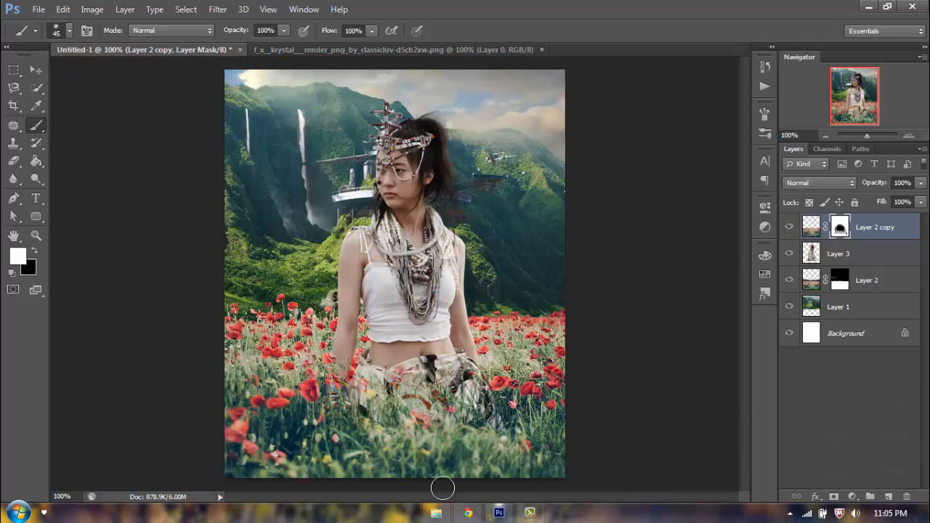
Open the wolf photo tumblr_m9u0kamduU1qigj88o1_500 from the Mother of Wolves PACK folder and close the woman's render document.
click(436, 513)
click(531, 236)
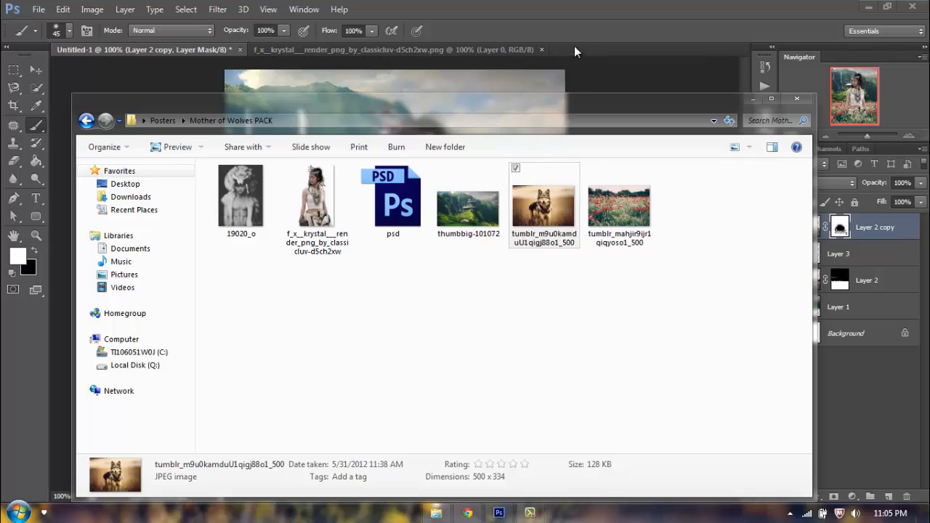
drag(575, 46, 492, 45)
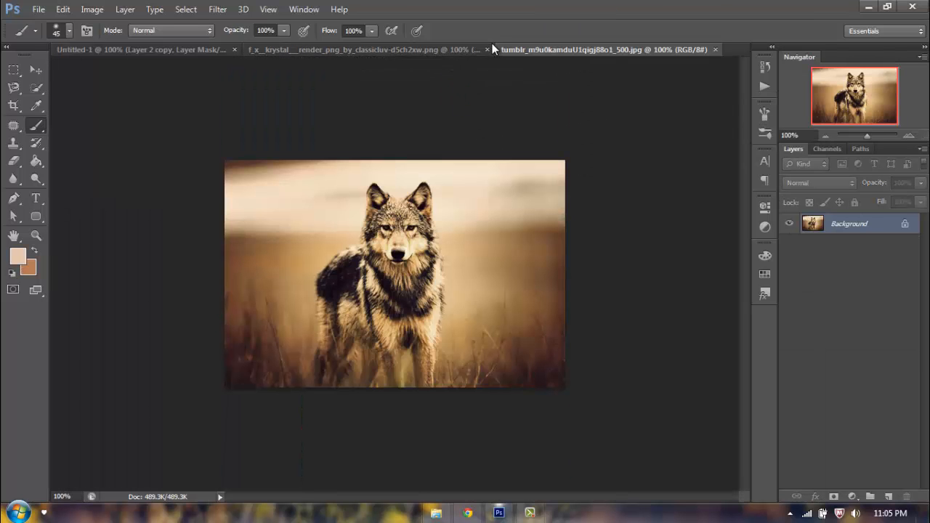
click(487, 49)
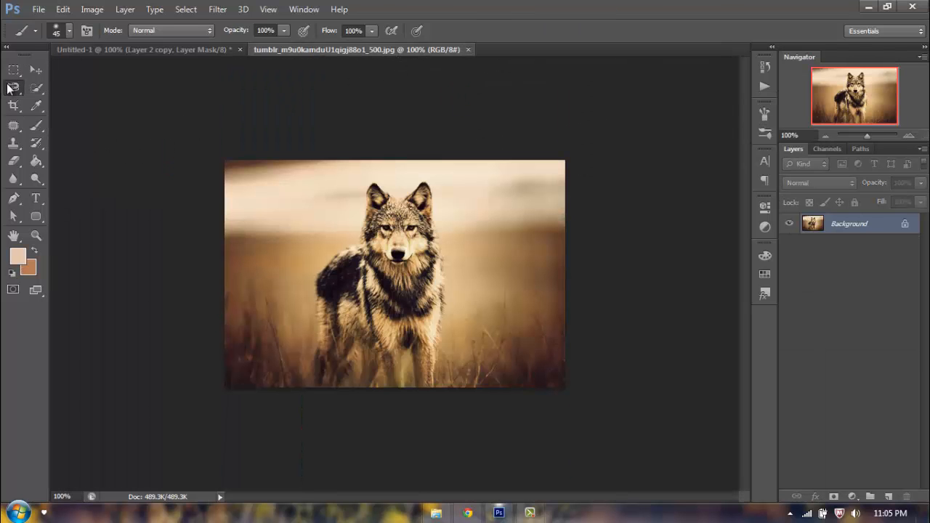
Select the whole wolf with the Quick Selection tool, from the ears down to the legs at the photo's lower edge.
click(9, 88)
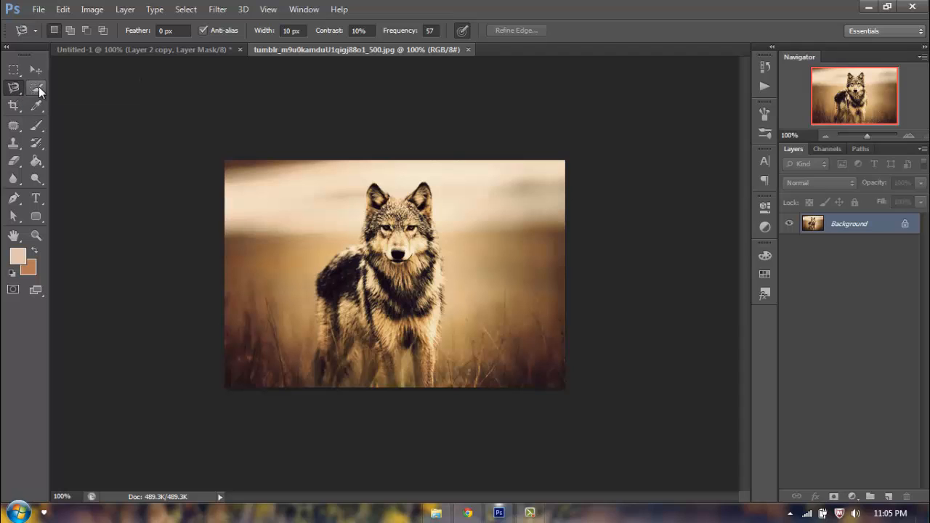
click(38, 87)
click(341, 319)
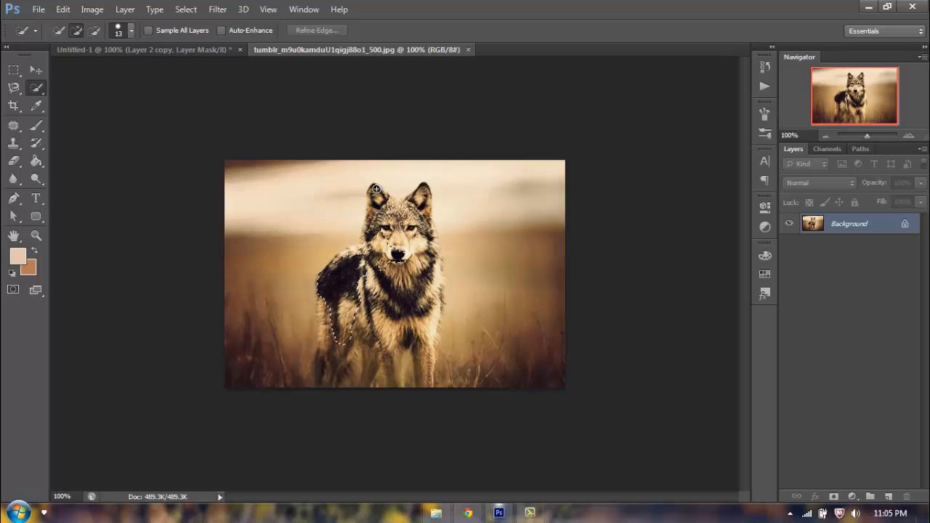
mouse_move(377, 189)
mouse_down()
mouse_move(389, 219)
mouse_move(432, 206)
mouse_up()
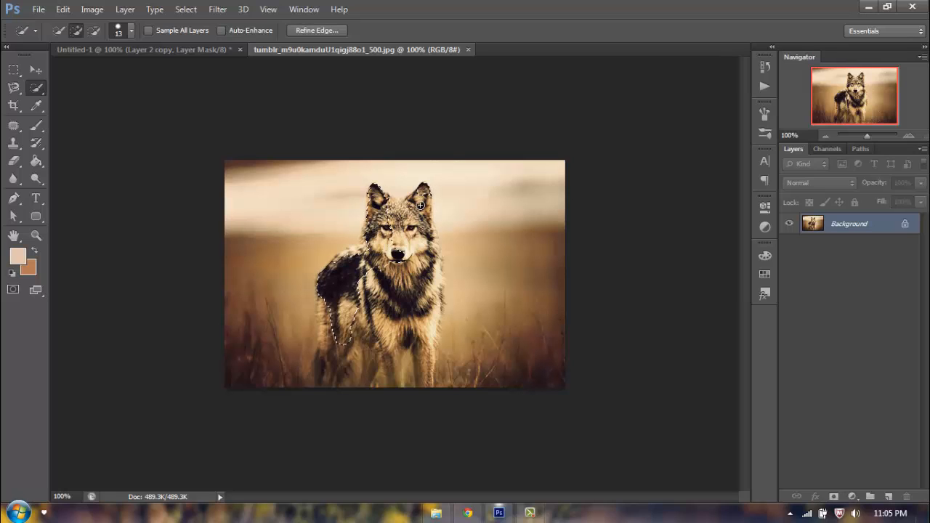
mouse_move(426, 349)
mouse_down()
mouse_move(424, 404)
mouse_move(395, 387)
mouse_move(387, 328)
mouse_move(411, 276)
mouse_up()
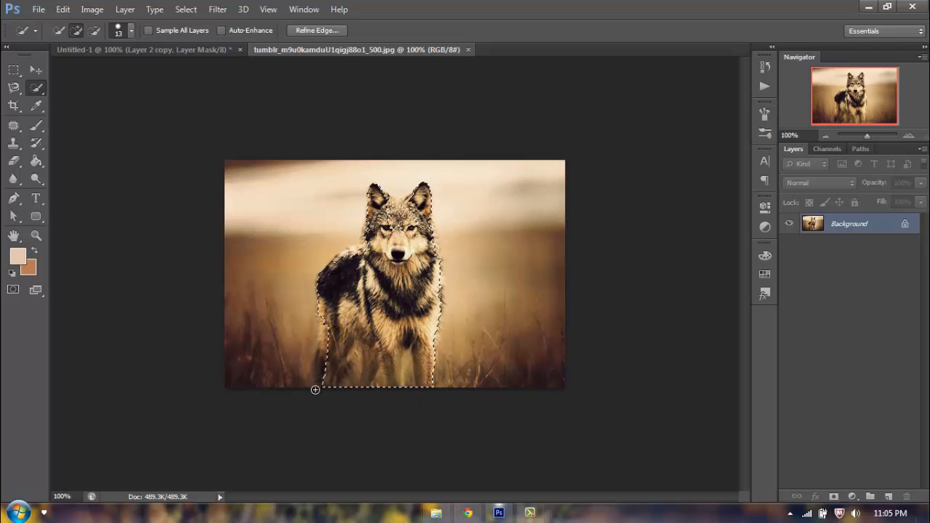
mouse_move(313, 399)
mouse_down()
mouse_move(327, 363)
mouse_move(306, 329)
mouse_move(303, 400)
mouse_move(309, 393)
mouse_up()
alt+click(289, 379)
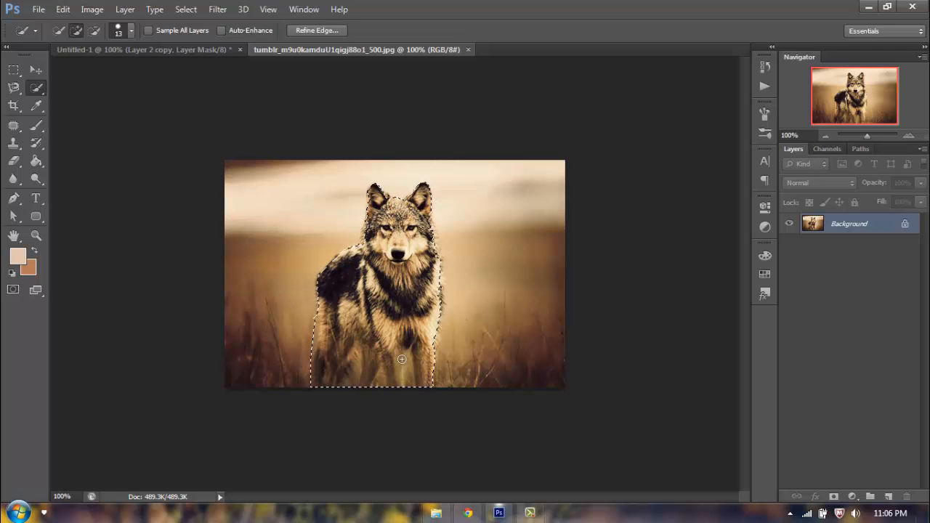
Start Refine Edge on the wolf selection and brush the size 10 refine radius along its back and hind leg.
click(311, 31)
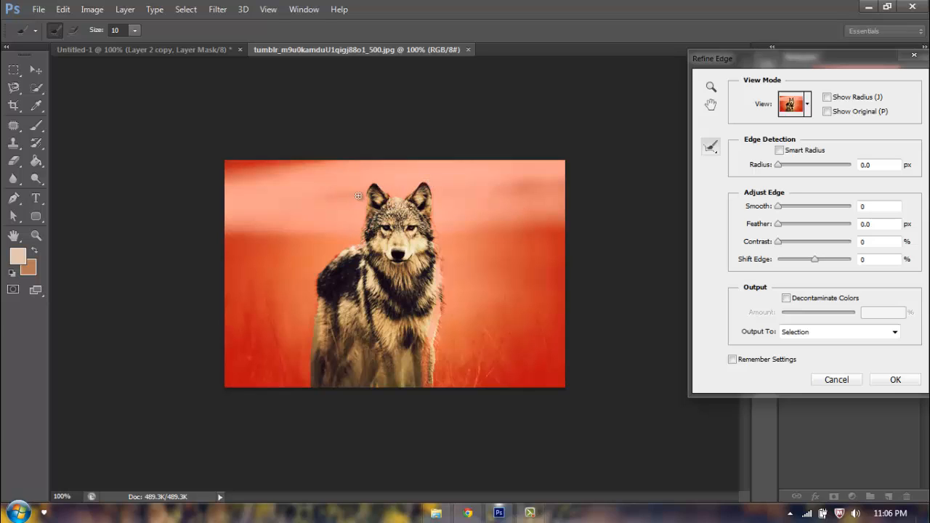
drag(410, 215, 562, 212)
click(711, 147)
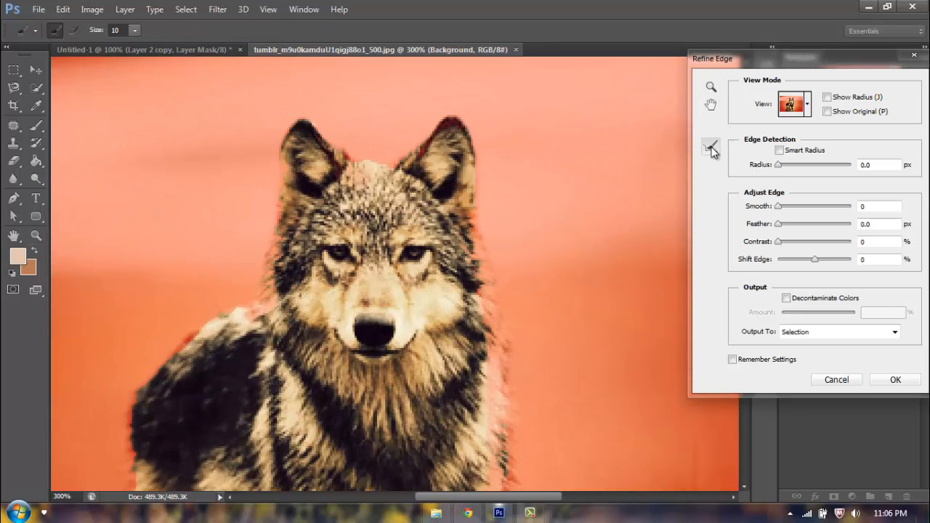
drag(357, 315, 487, 54)
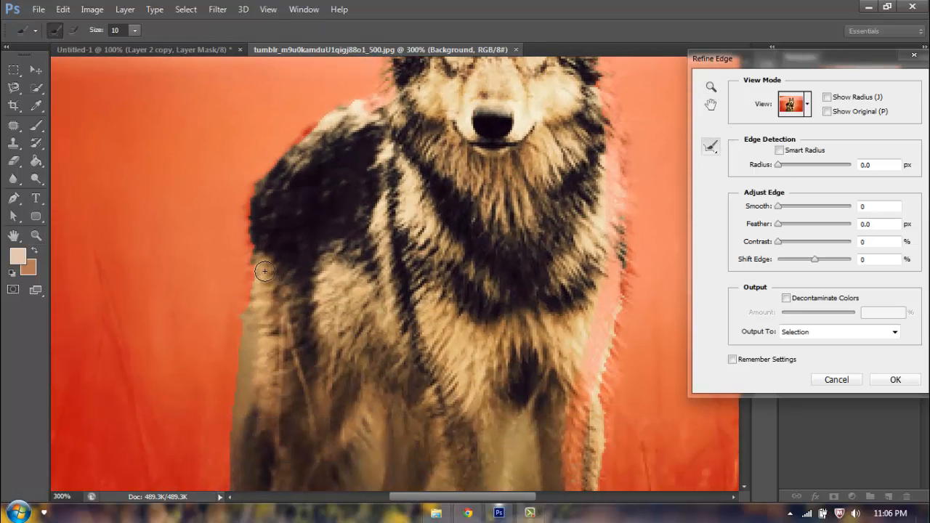
mouse_move(264, 271)
mouse_down()
mouse_move(231, 329)
mouse_move(236, 447)
mouse_up()
mouse_move(251, 235)
mouse_down()
mouse_move(263, 177)
mouse_move(326, 114)
mouse_up()
Brush the refine radius along the fur edge of the wolf's front leg, chest, neck and cheek.
mouse_move(325, 226)
mouse_down()
mouse_move(333, 160)
mouse_move(142, 264)
mouse_up()
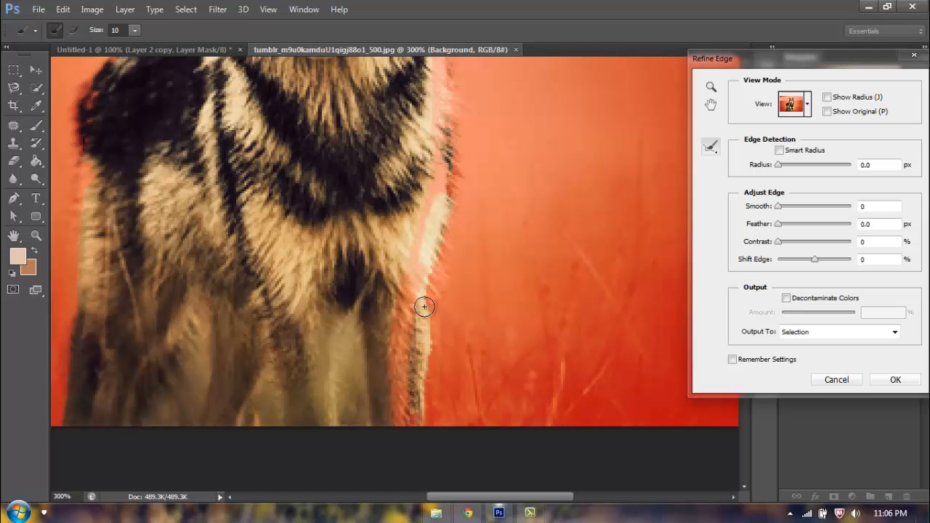
mouse_move(438, 223)
mouse_down()
mouse_move(451, 83)
mouse_move(410, 316)
mouse_move(415, 476)
mouse_up()
drag(399, 420, 400, 416)
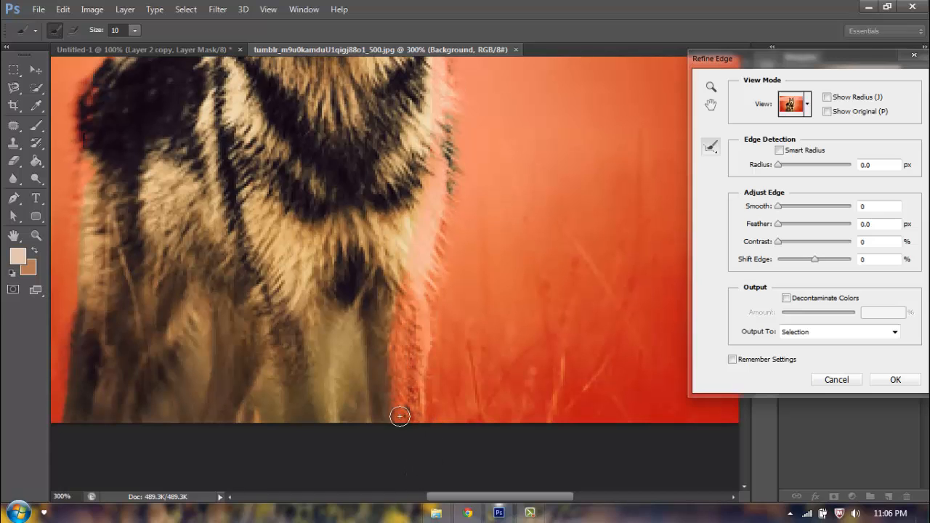
mouse_move(420, 193)
mouse_down()
mouse_move(432, 131)
mouse_move(424, 67)
mouse_move(395, 276)
mouse_move(403, 459)
mouse_up()
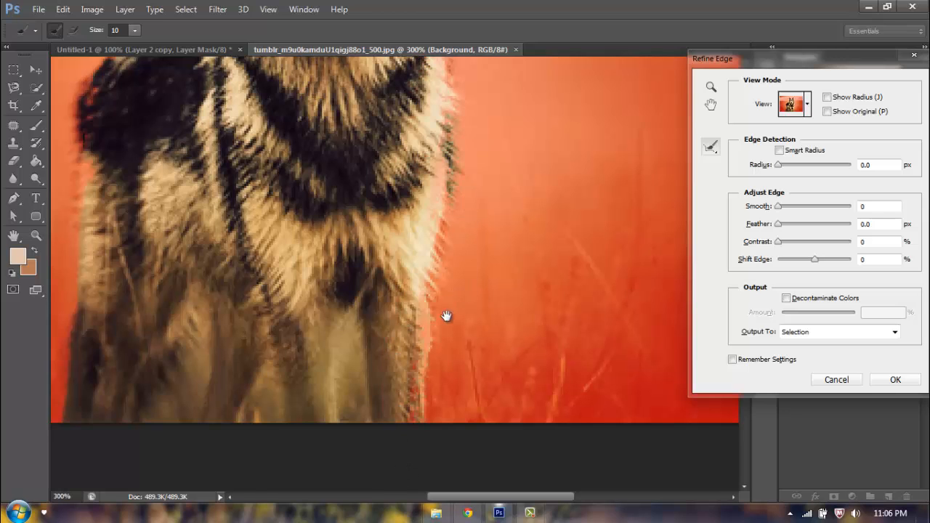
drag(447, 316, 422, 476)
mouse_move(396, 104)
mouse_down()
mouse_move(423, 241)
mouse_move(402, 249)
mouse_move(374, 90)
mouse_up()
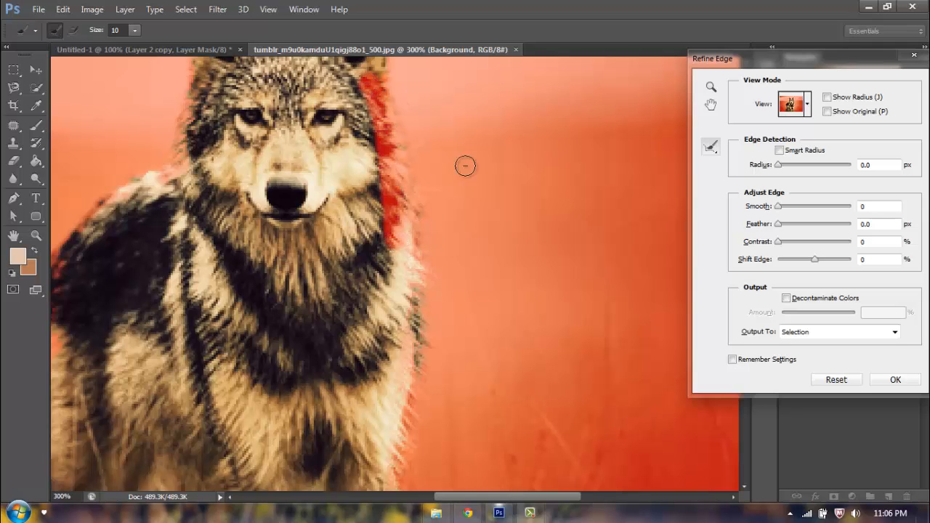
Brush the refine radius around the wolf's ears, the top of its head and the opposite cheek.
drag(444, 151, 484, 262)
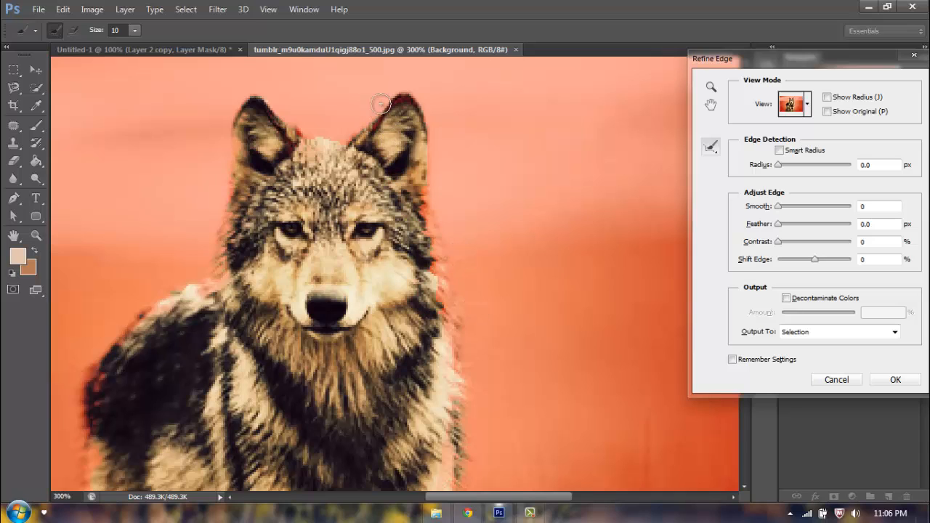
mouse_move(381, 105)
mouse_down()
mouse_move(406, 98)
mouse_move(437, 181)
mouse_up()
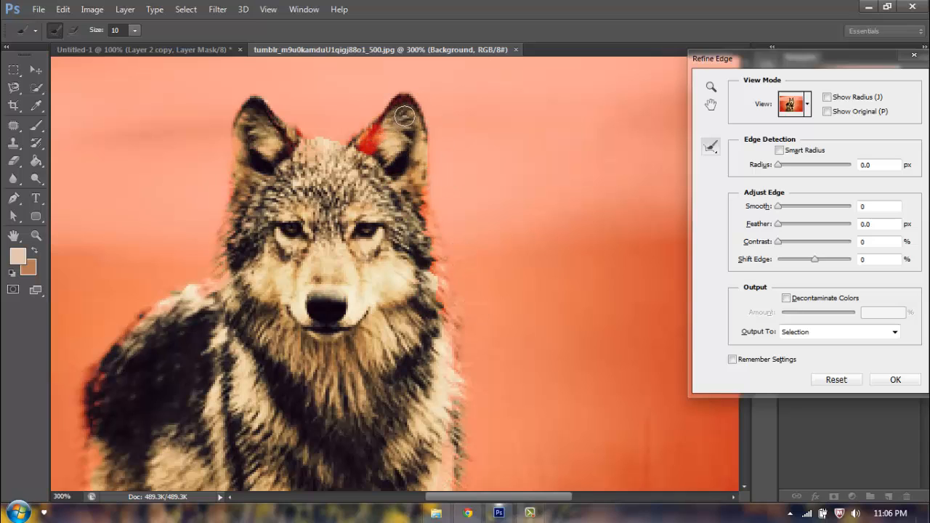
drag(405, 115, 405, 107)
mouse_move(318, 149)
mouse_down()
mouse_move(274, 183)
mouse_move(263, 324)
mouse_up()
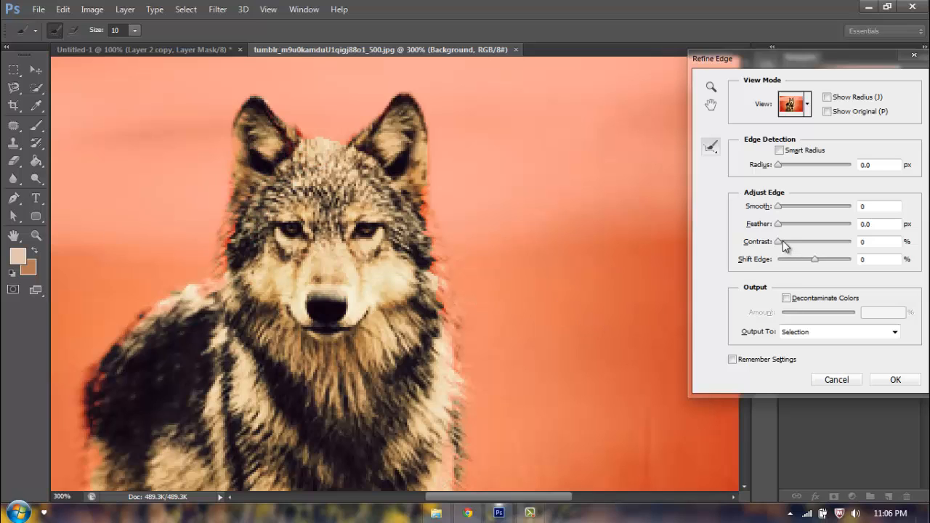
Apply the refined edge with 23% contrast and +21% shift edge, and mask the wolf's background out with a layer mask.
drag(815, 260, 795, 264)
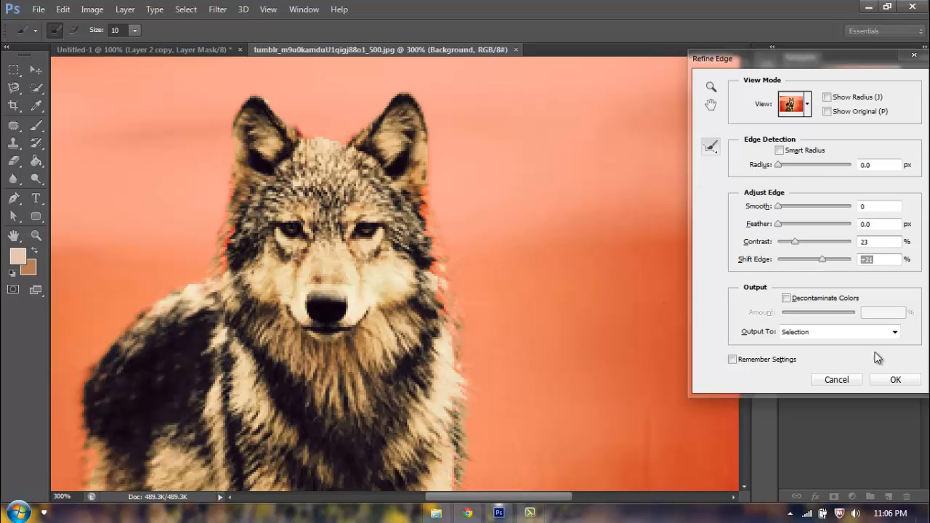
click(892, 379)
click(835, 497)
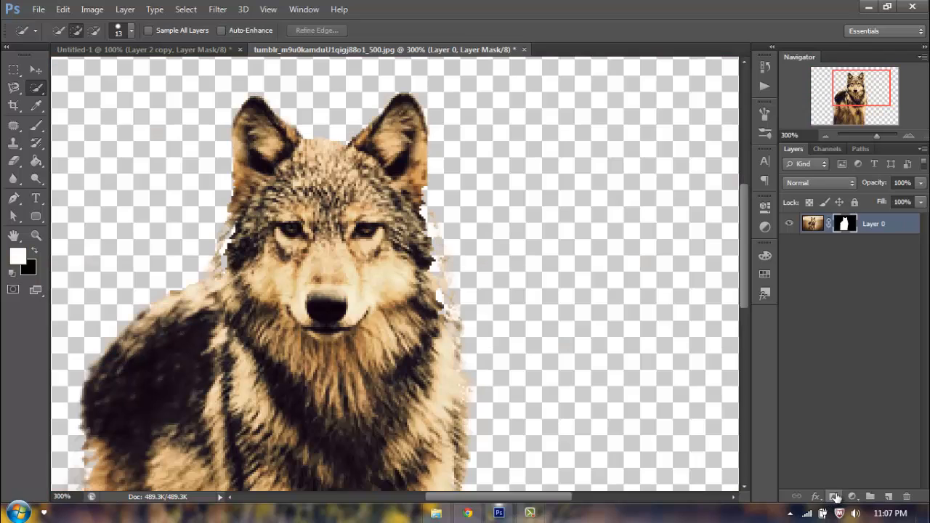
Move the masked wolf into the Untitled-1 poster and place it beside the woman at the poster's right edge.
click(36, 70)
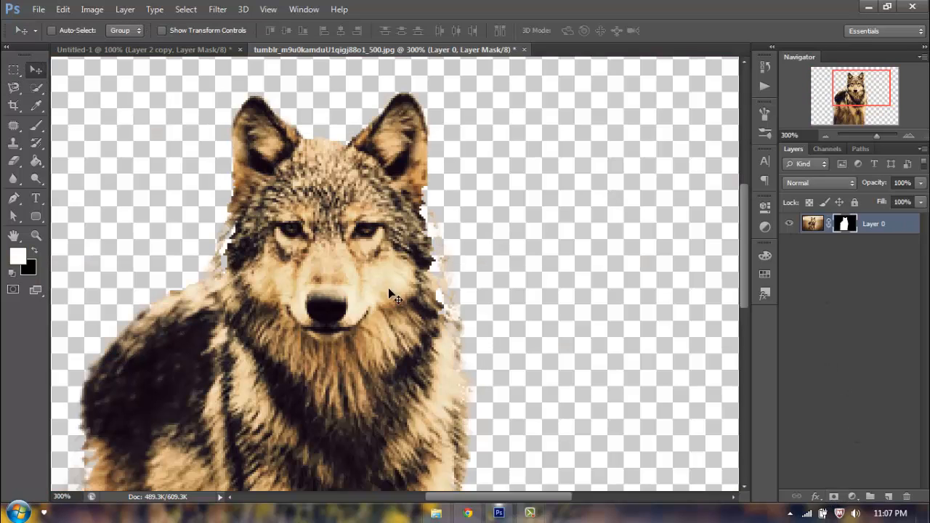
drag(389, 288, 551, 424)
drag(852, 232, 847, 272)
mouse_move(534, 312)
mouse_down()
mouse_move(542, 239)
mouse_move(537, 298)
mouse_up()
drag(889, 233, 839, 252)
mouse_move(555, 394)
mouse_down()
mouse_move(550, 367)
mouse_move(543, 406)
mouse_up()
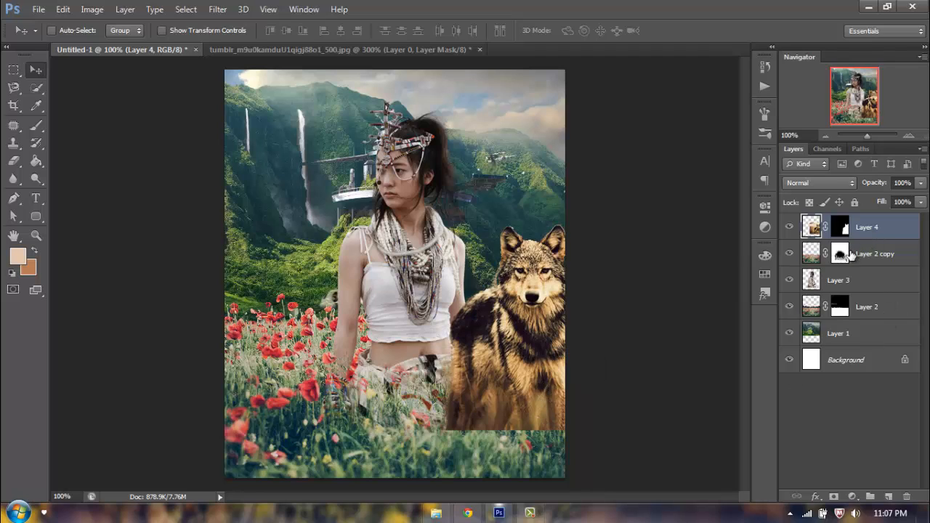
click(532, 514)
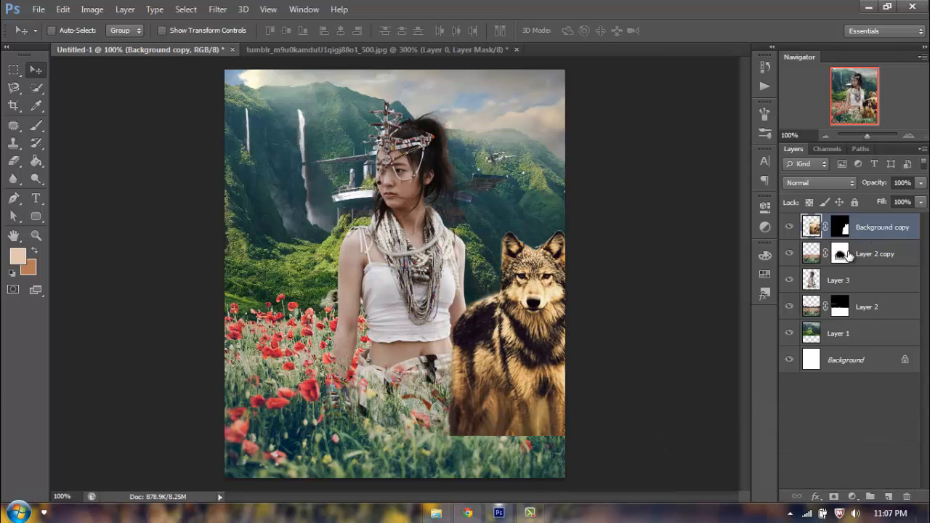
Duplicate Layer 2 copy with its mask above the wolf layer and shift the duplicate sideways so grass covers the wolf's legs.
drag(865, 252, 840, 229)
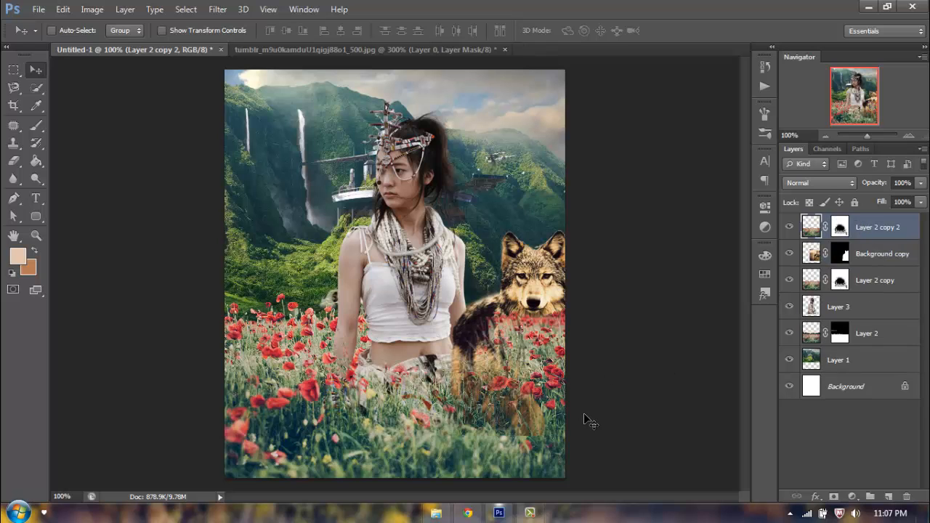
drag(541, 412, 606, 408)
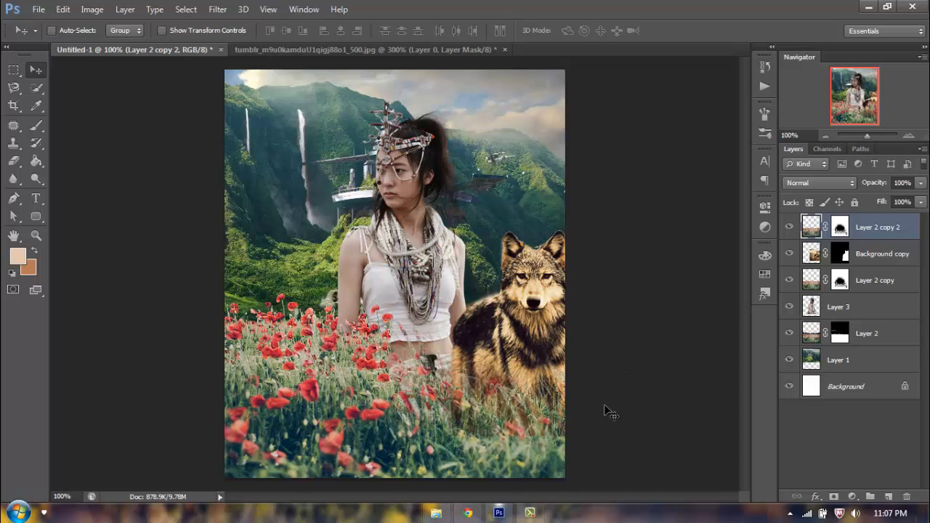
Paint black on the mask of Layer 2 copy 2 to clear its poppies from the woman's torso, hands and waist, enlarging the brush to 89 px.
click(36, 125)
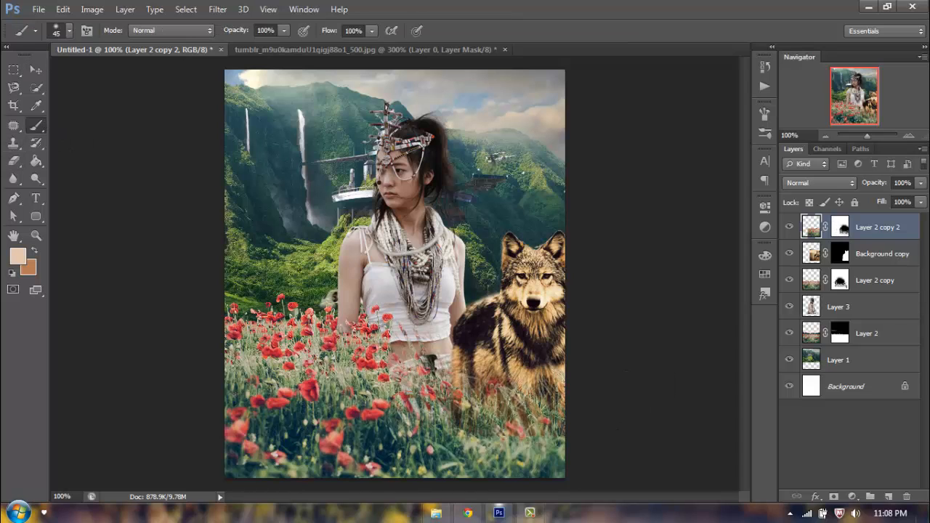
click(843, 228)
key(x)
mouse_move(393, 331)
mouse_down()
mouse_move(408, 419)
mouse_move(422, 468)
mouse_move(391, 339)
mouse_move(353, 314)
mouse_move(377, 312)
mouse_up()
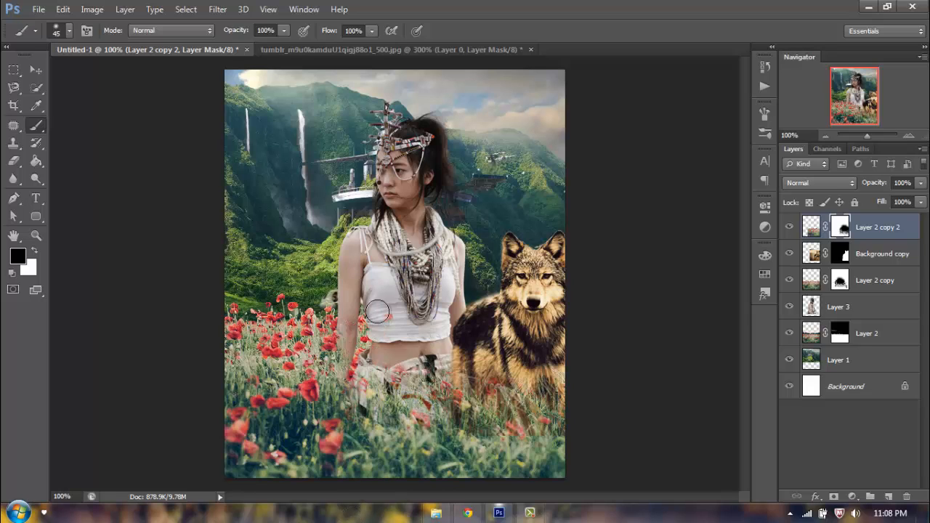
right_click(345, 439)
click(418, 354)
mouse_move(323, 323)
mouse_down()
mouse_move(346, 340)
mouse_move(333, 472)
mouse_move(266, 315)
mouse_move(324, 425)
mouse_move(412, 317)
mouse_move(559, 473)
mouse_up()
key(x)
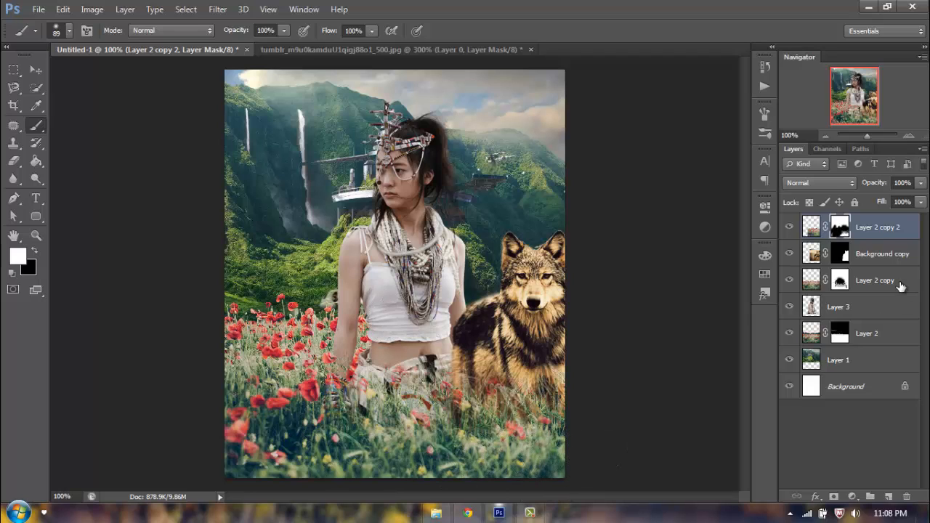
Move the wolf layer beneath the woman's layer and paint black on Layer 2 copy's mask to uncover the wolf's body.
drag(878, 253, 857, 299)
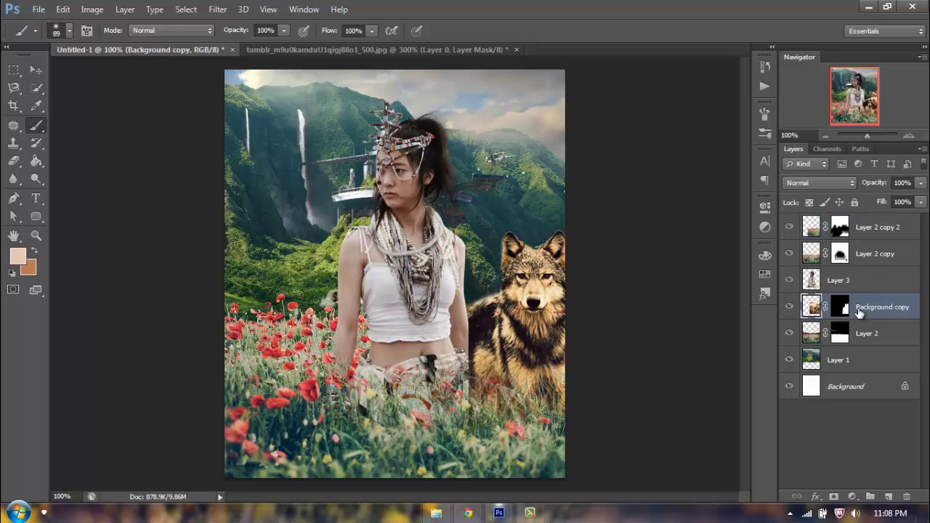
click(840, 257)
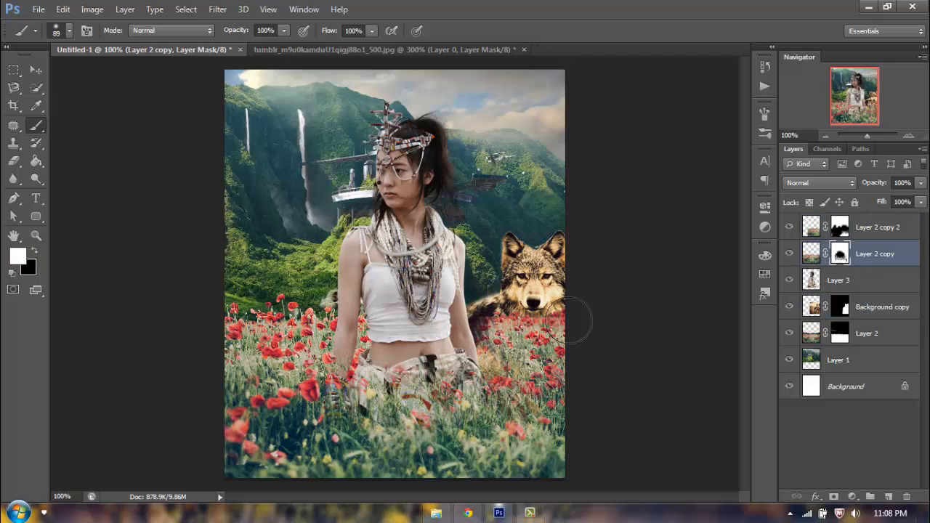
key(x)
mouse_move(560, 313)
mouse_down()
mouse_move(501, 336)
mouse_move(554, 333)
mouse_move(496, 344)
mouse_move(552, 348)
mouse_move(572, 361)
mouse_move(506, 370)
mouse_move(553, 386)
mouse_move(527, 388)
mouse_move(563, 392)
mouse_move(522, 390)
mouse_move(554, 402)
mouse_move(564, 418)
mouse_move(591, 422)
mouse_move(582, 450)
mouse_move(556, 403)
mouse_move(479, 374)
mouse_up()
Shift the masked wolf slightly toward the woman so that it sits fully inside the poster.
click(35, 70)
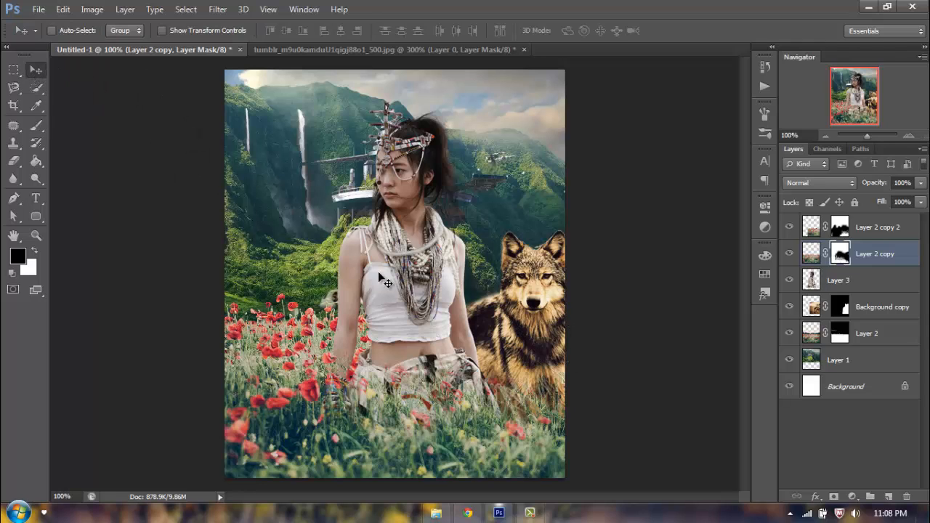
drag(518, 347, 517, 358)
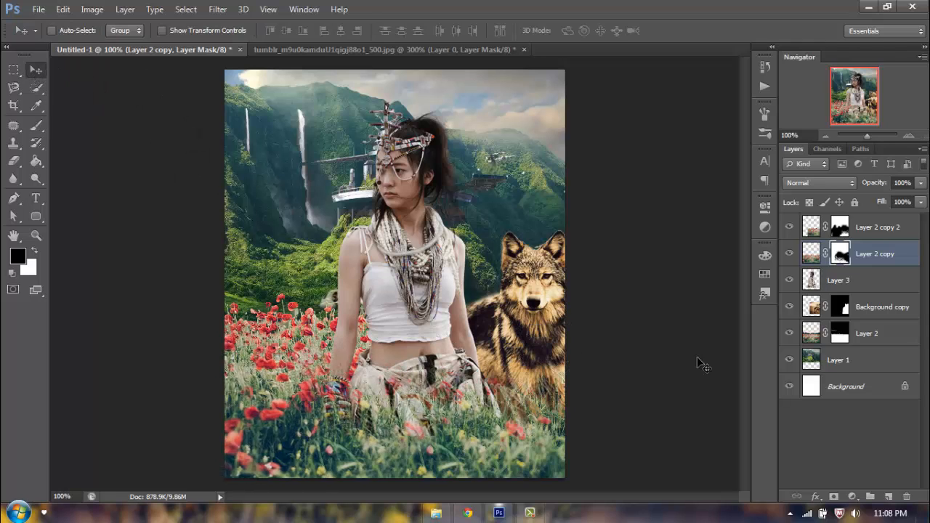
key(ctrl+z)
ctrl+click(537, 316)
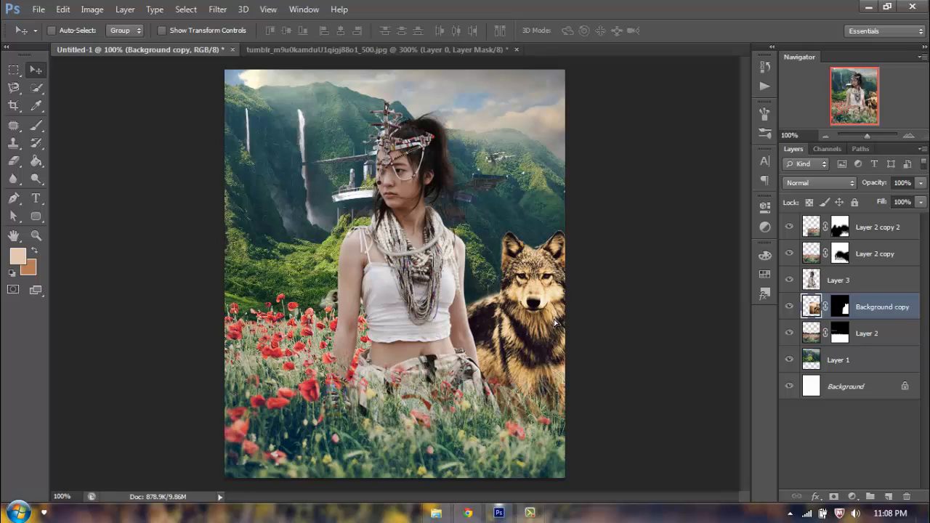
mouse_move(555, 320)
mouse_down()
mouse_move(549, 277)
mouse_move(550, 335)
mouse_move(556, 318)
mouse_up()
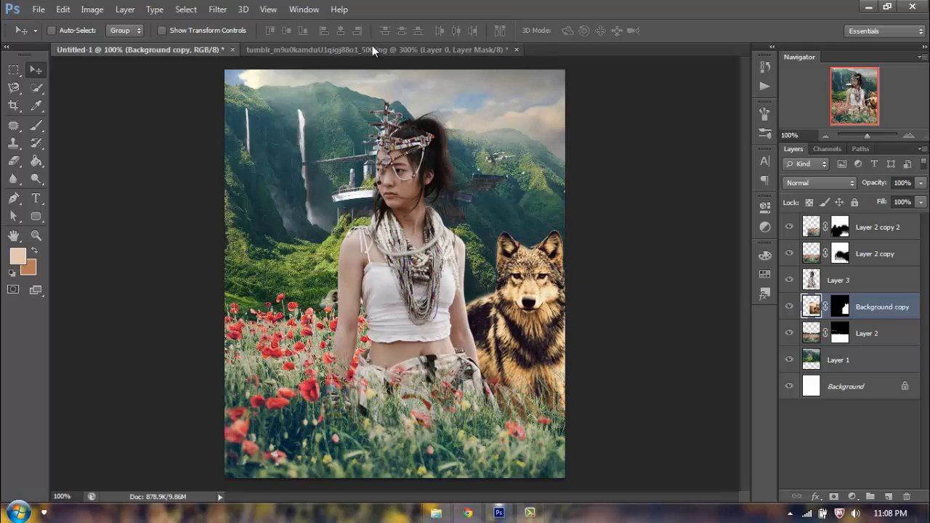
Close the wolf image without saving and bring the 19020_o picture from the Mother of Wolves PACK folder into the poster.
click(516, 50)
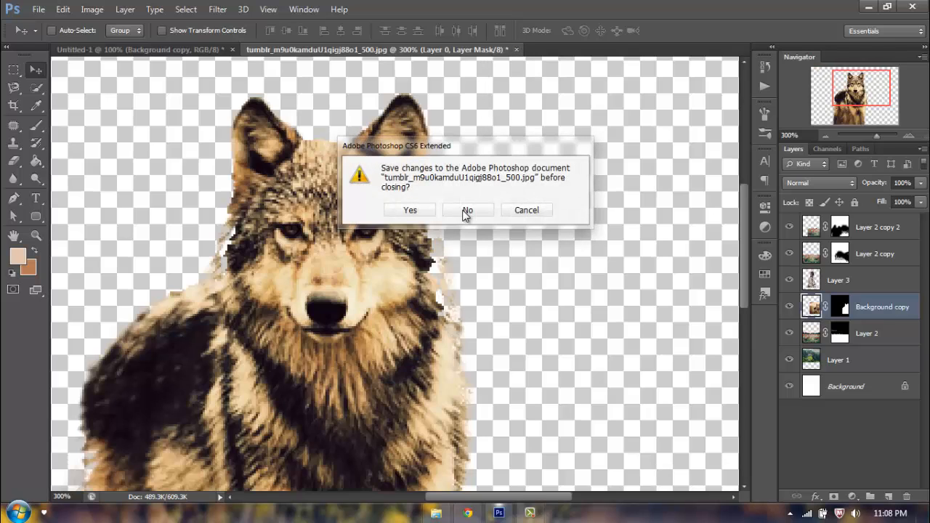
click(468, 210)
click(436, 513)
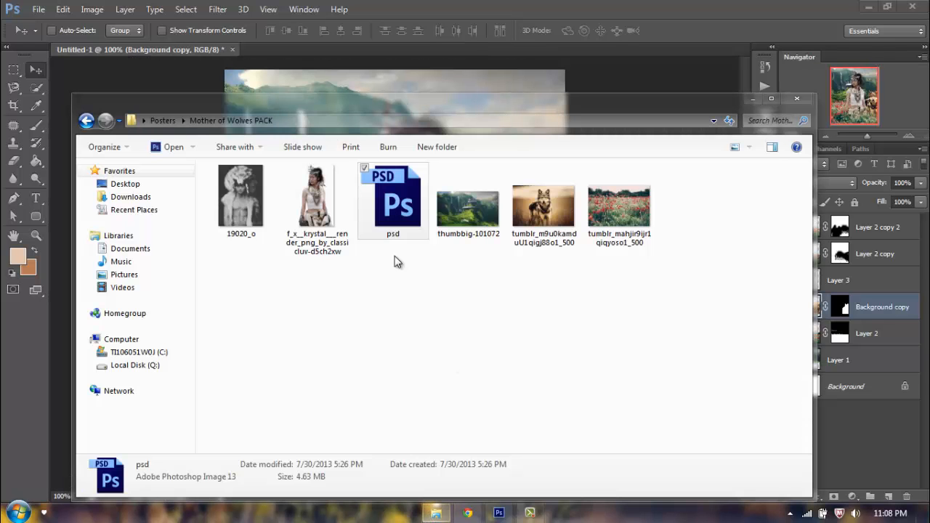
click(234, 232)
drag(240, 203, 409, 99)
drag(422, 211, 536, 170)
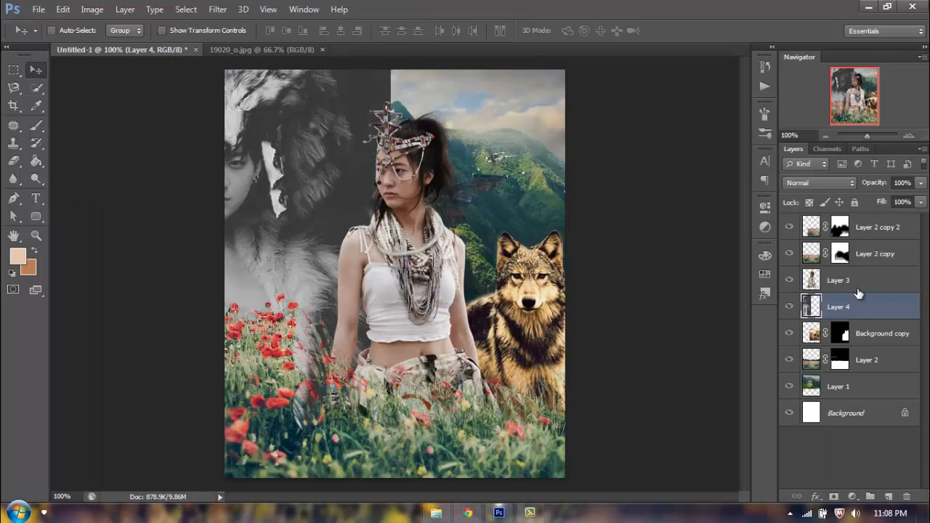
Raise Layer 4 to the top, scale it to about 57.4%, rotate it about -5.11° and place it beside the woman over the waterfalls.
drag(865, 302, 834, 218)
key(ctrl+t)
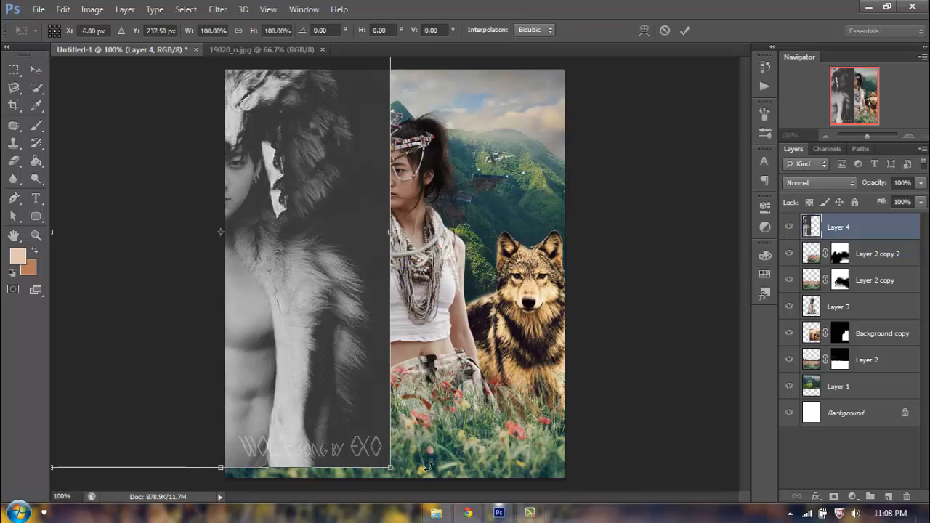
drag(389, 469, 346, 310)
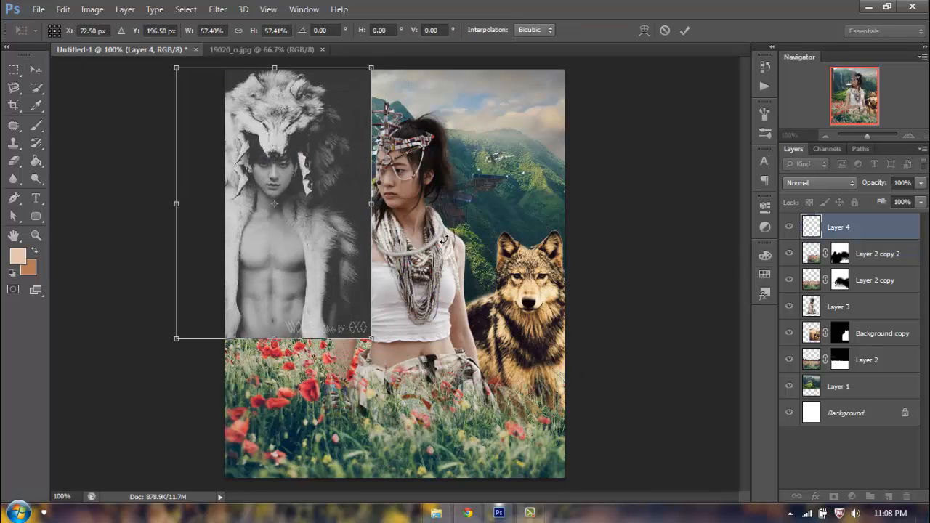
drag(445, 237, 441, 220)
drag(295, 213, 308, 220)
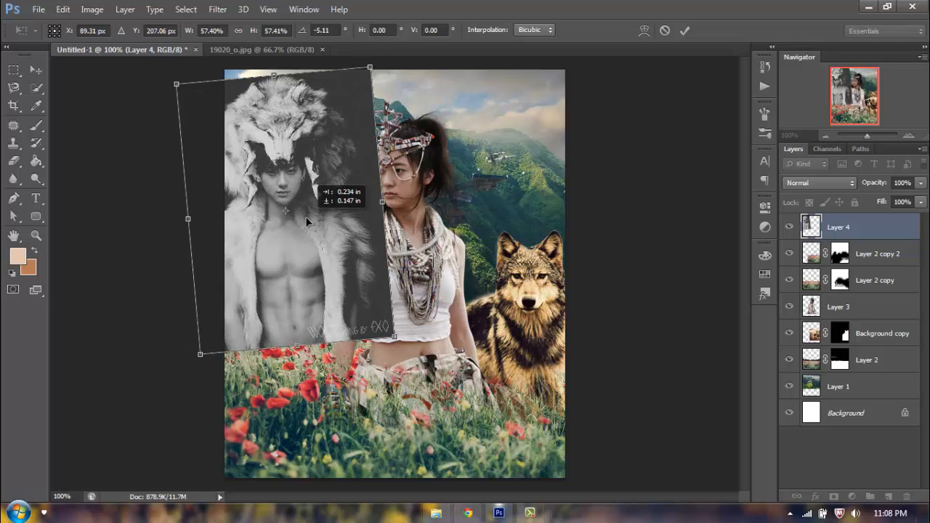
click(687, 30)
Move Layer 4 directly beneath the wolf layer and lower its fill to 64%.
drag(843, 229, 860, 353)
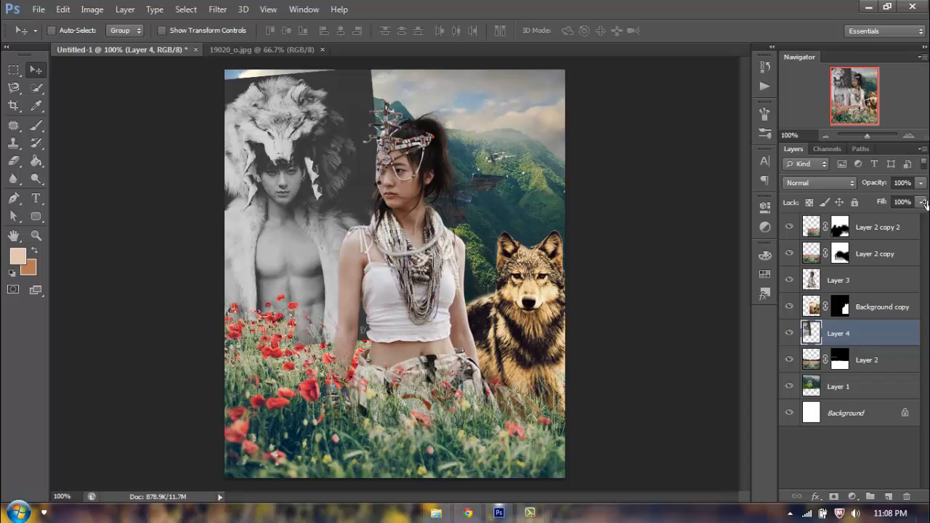
drag(920, 202, 899, 226)
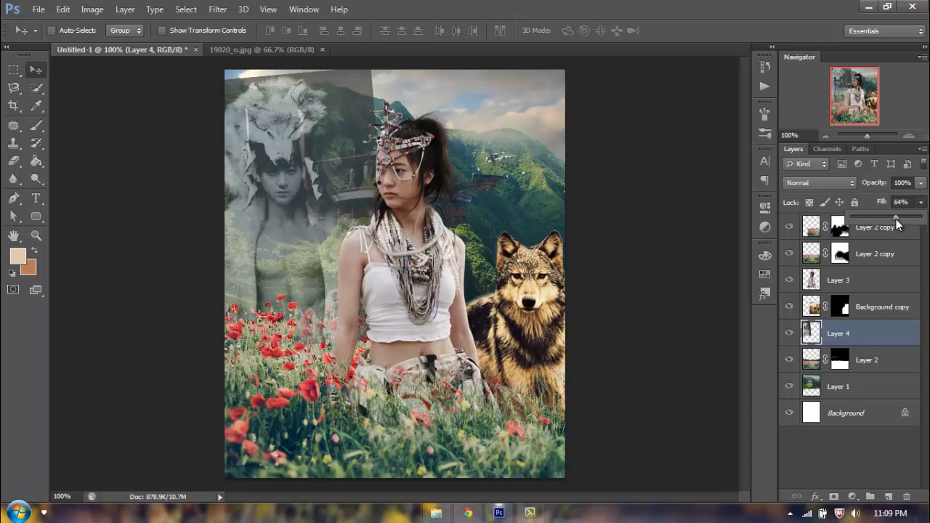
Add a layer mask to Layer 4 and fade the picture's hard edges into the mountains and sky with a soft 215 px black brush.
click(834, 496)
click(37, 125)
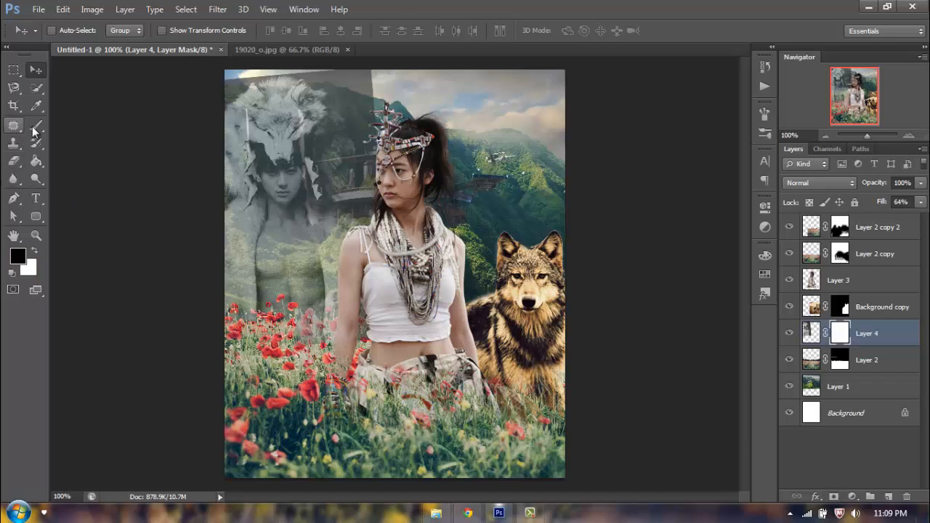
click(67, 31)
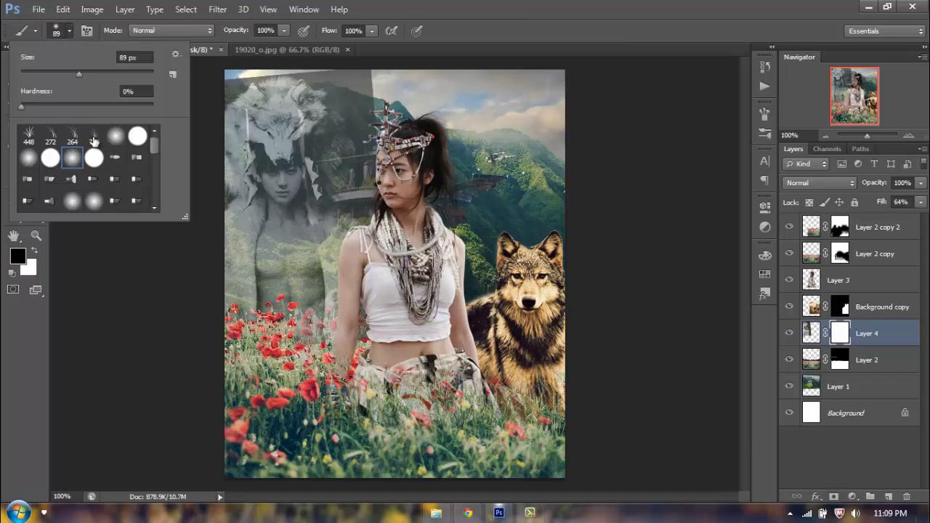
click(118, 74)
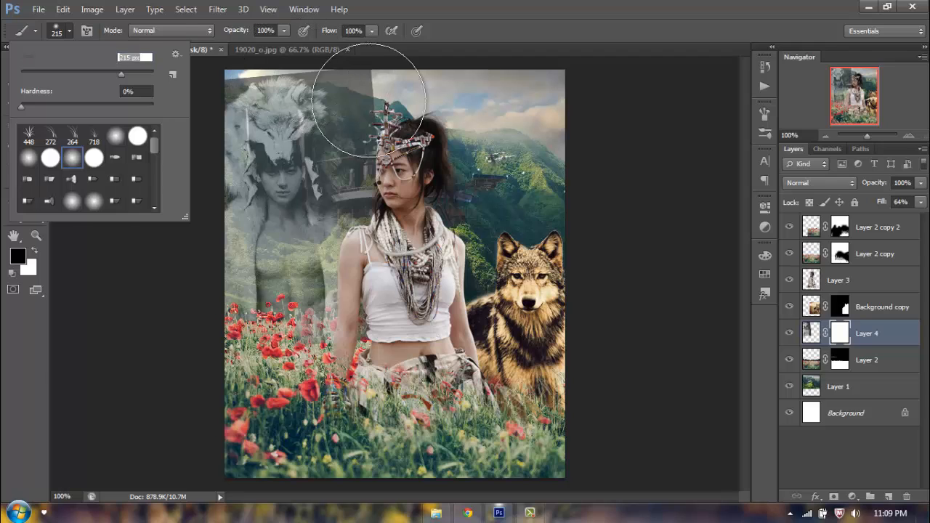
mouse_move(371, 99)
mouse_down()
mouse_move(432, 236)
mouse_move(392, 125)
mouse_move(531, 345)
mouse_up()
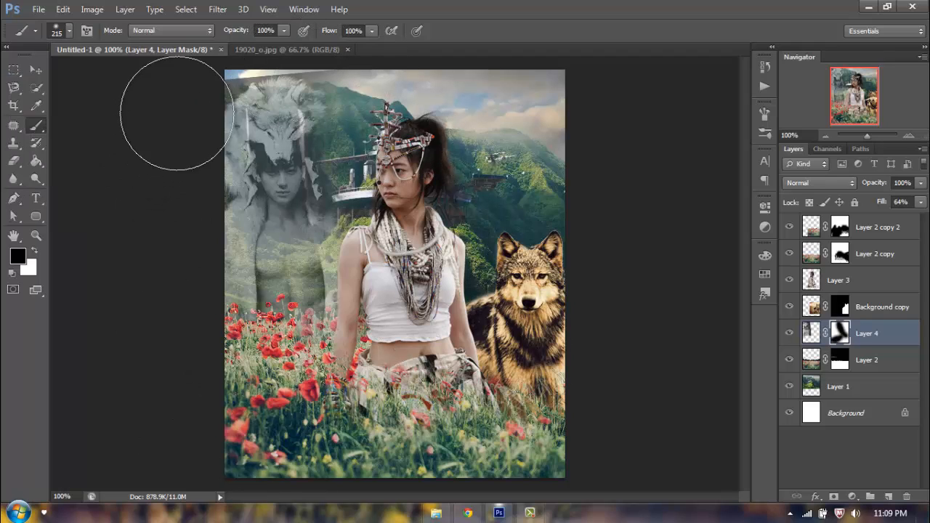
click(826, 135)
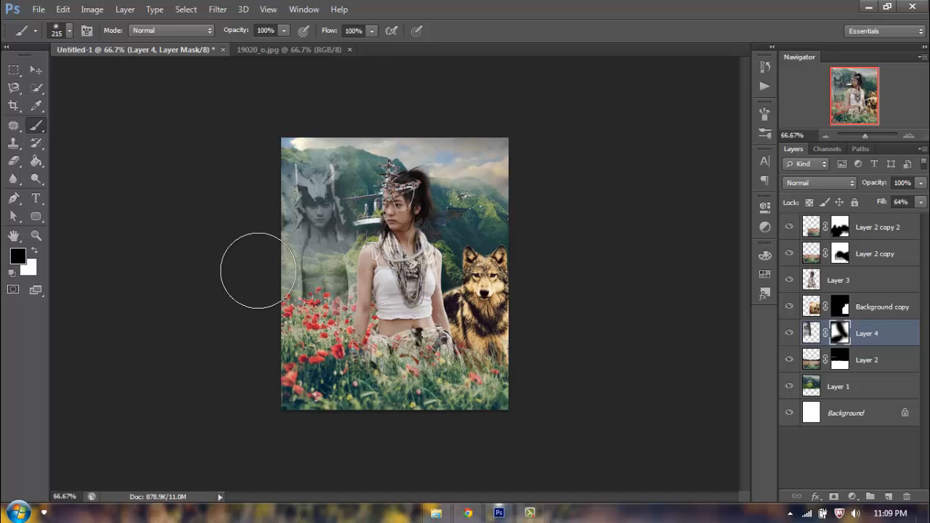
click(531, 513)
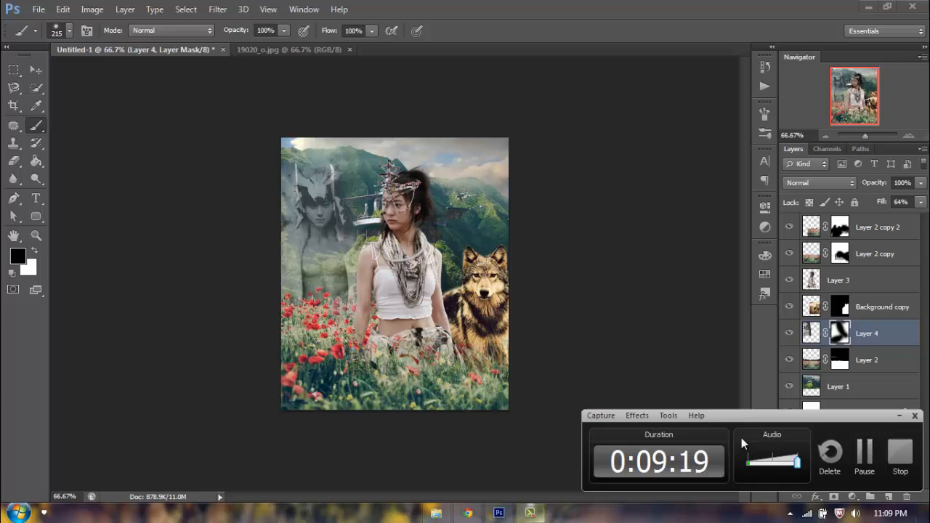
click(867, 452)
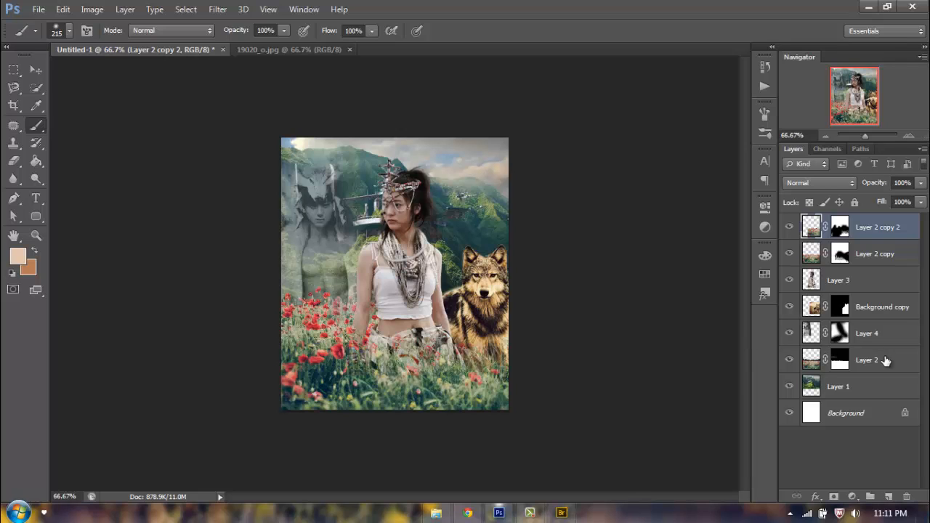
Add a Curves adjustment layer above all layers, raising the highlights and anchoring the shadows at input 70, output 71.
click(852, 498)
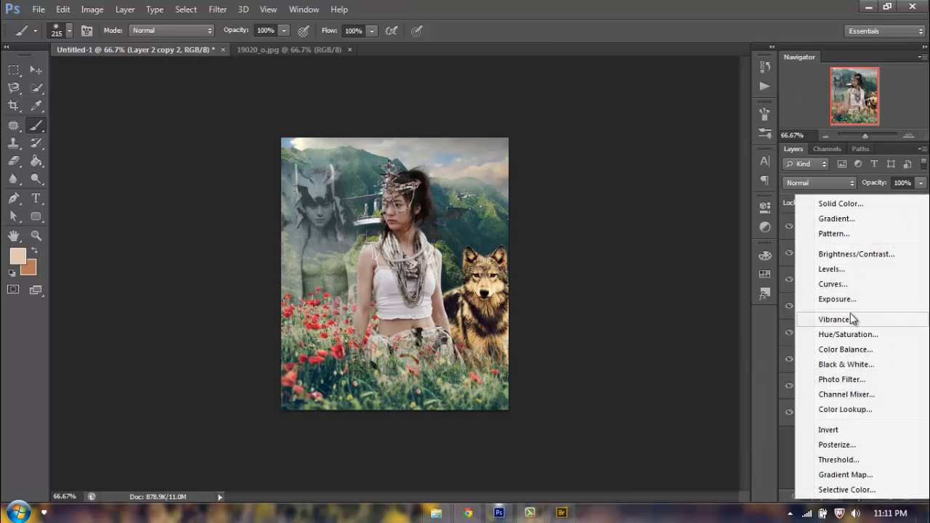
click(843, 286)
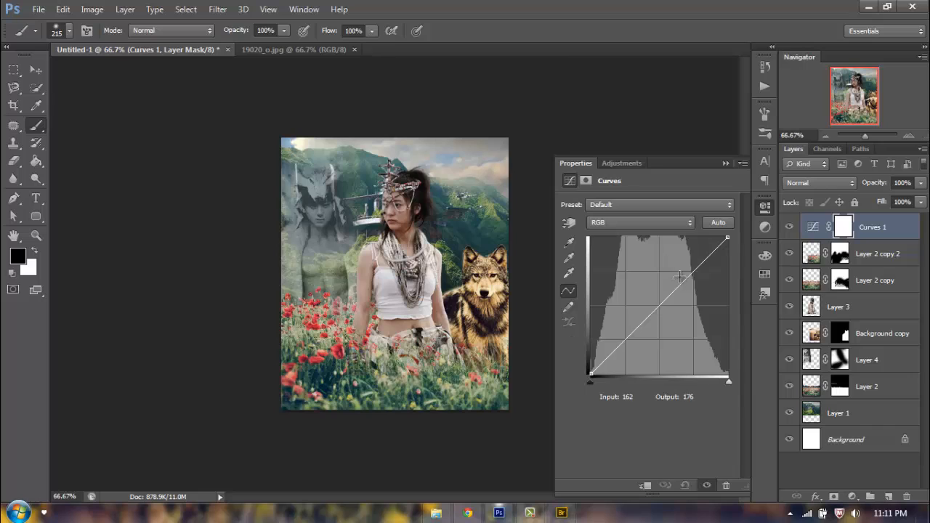
drag(680, 285, 681, 272)
drag(630, 329, 629, 335)
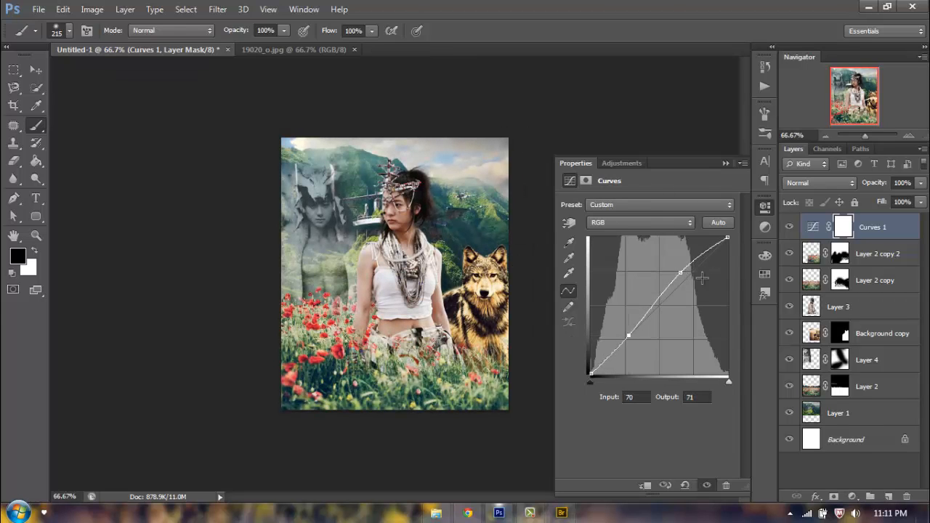
click(763, 211)
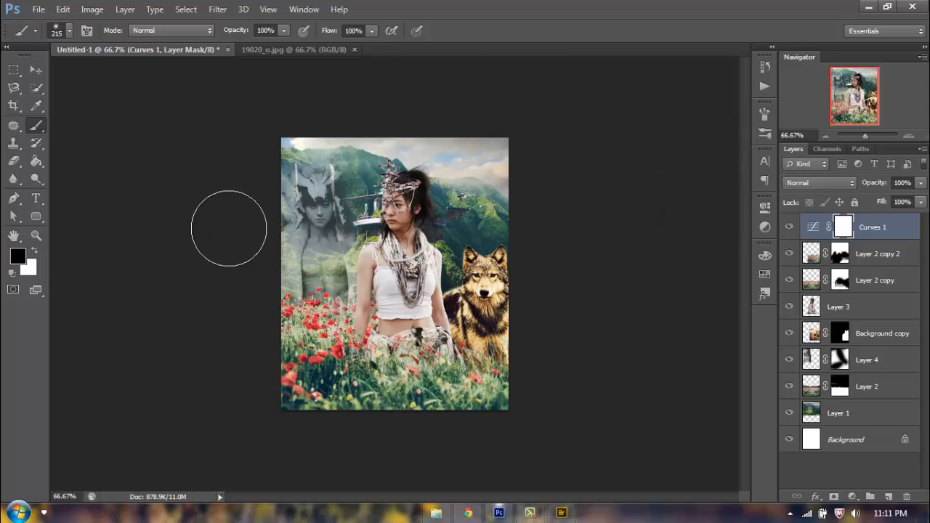
click(35, 236)
click(462, 193)
click(380, 183)
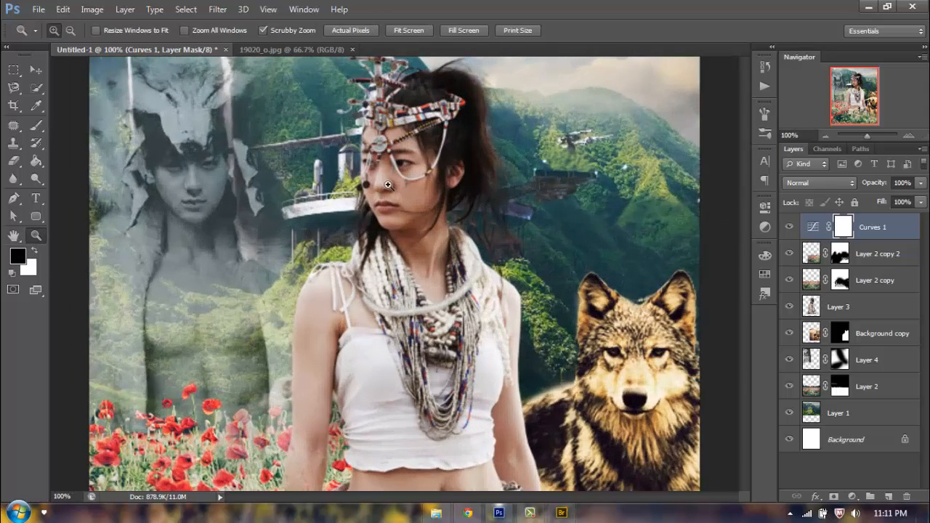
click(826, 136)
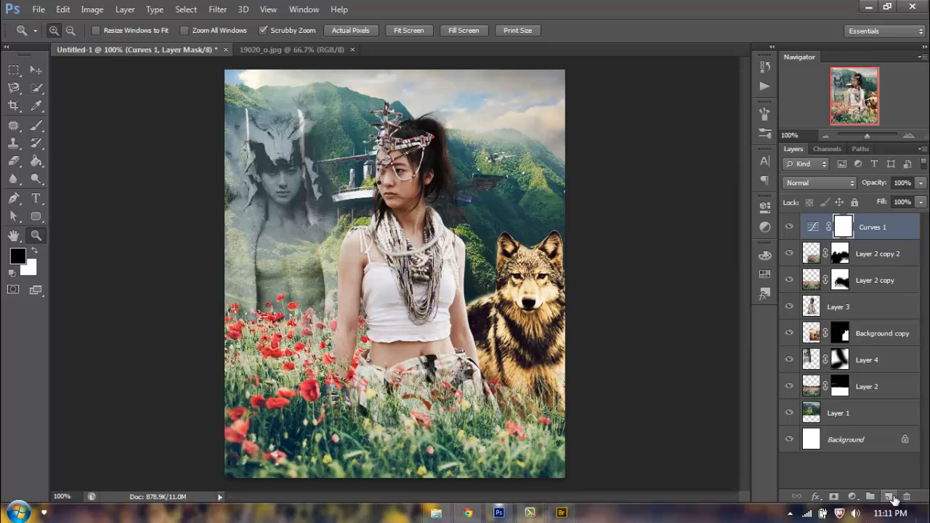
Add a new layer above Curves 1, fill it with medium gray and set its blend mode to Soft Light.
click(888, 497)
click(765, 274)
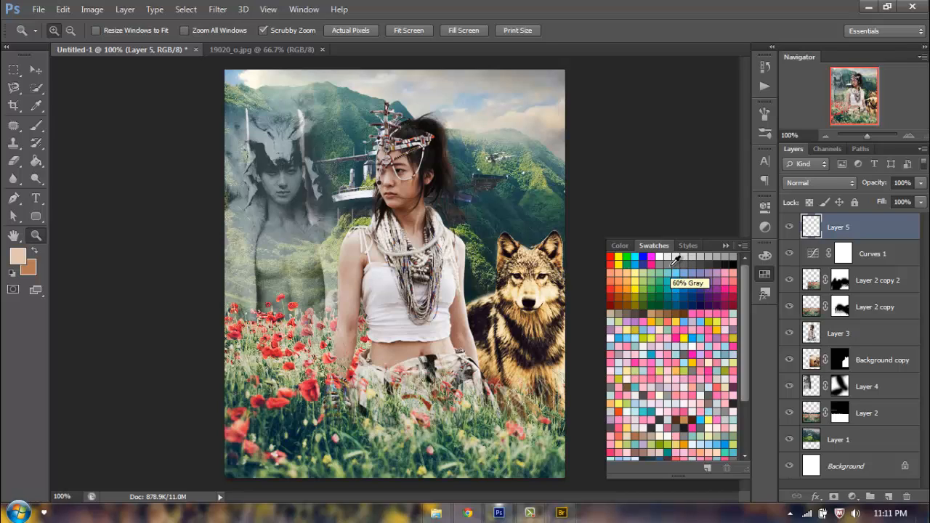
click(731, 255)
click(44, 160)
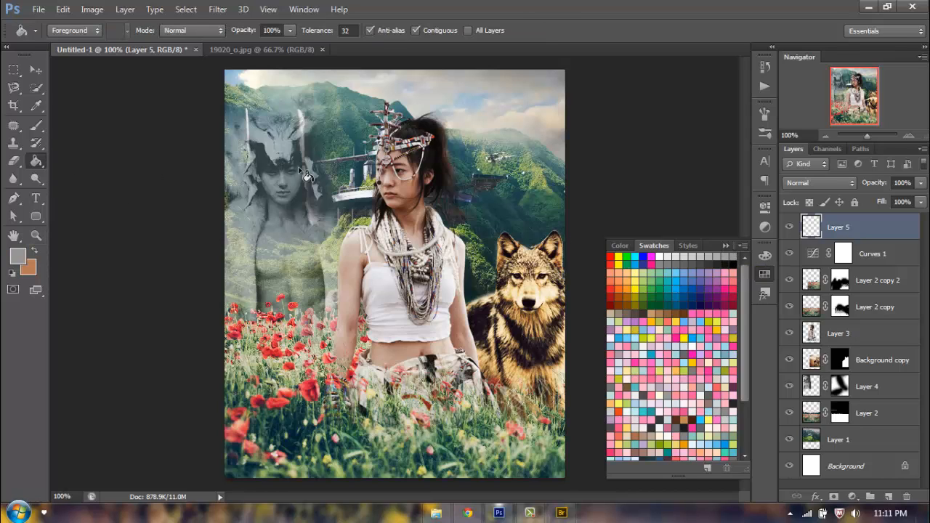
click(361, 172)
click(805, 184)
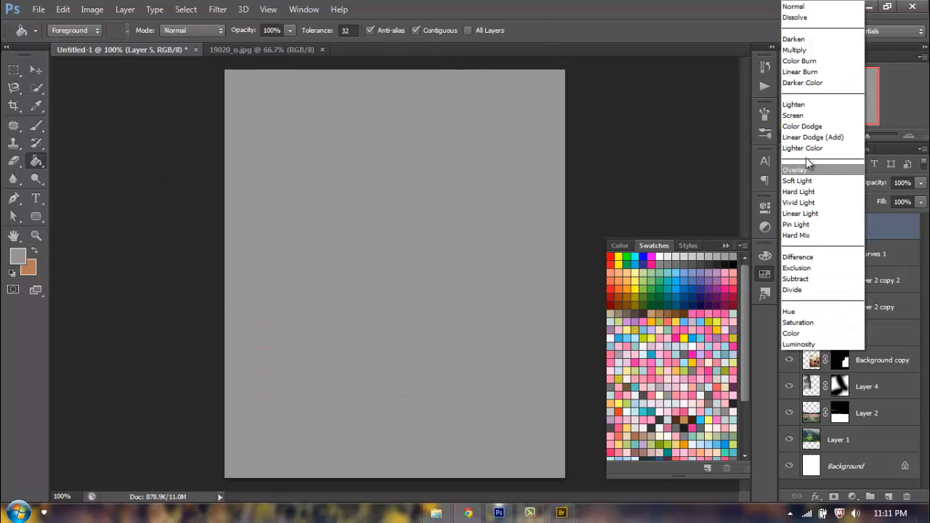
click(798, 181)
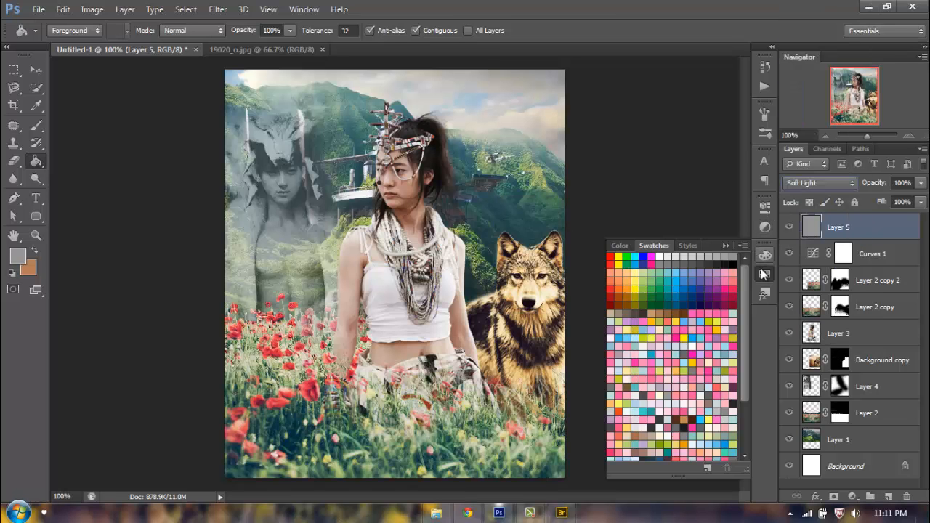
Try dodging highlights around the woman's face on Layer 5 with a 9 px brush, Midtones range and 50% exposure.
click(10, 186)
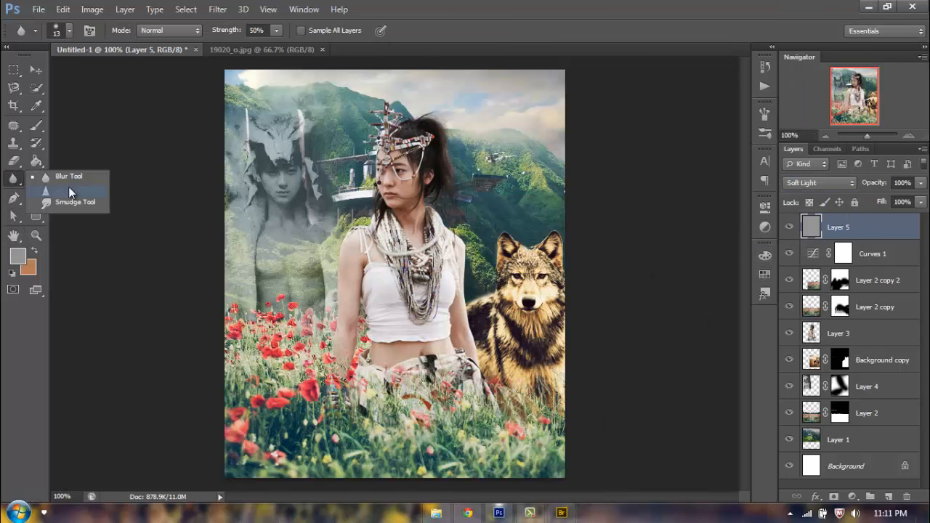
click(41, 179)
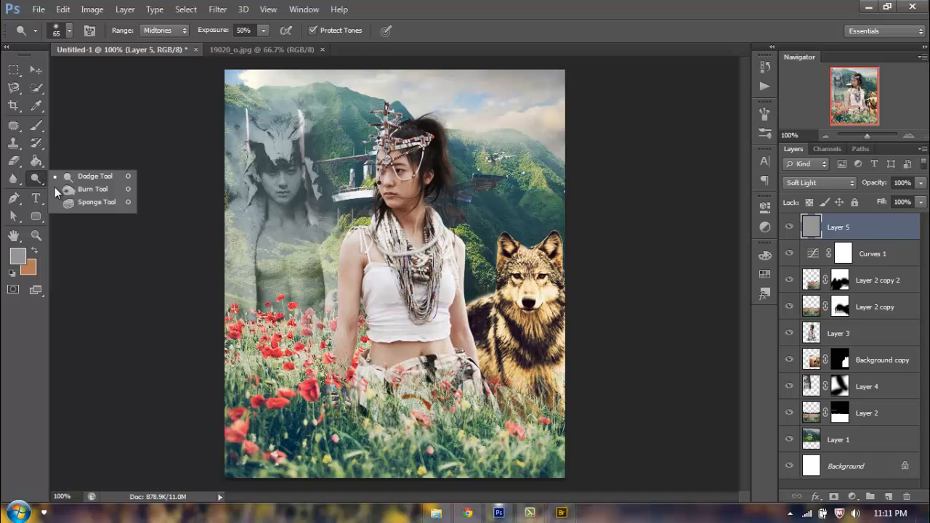
click(81, 178)
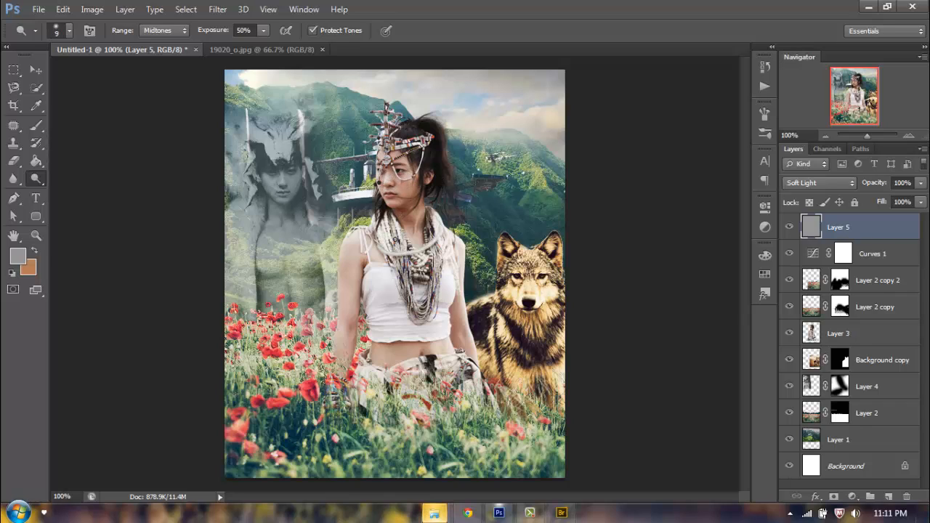
click(36, 234)
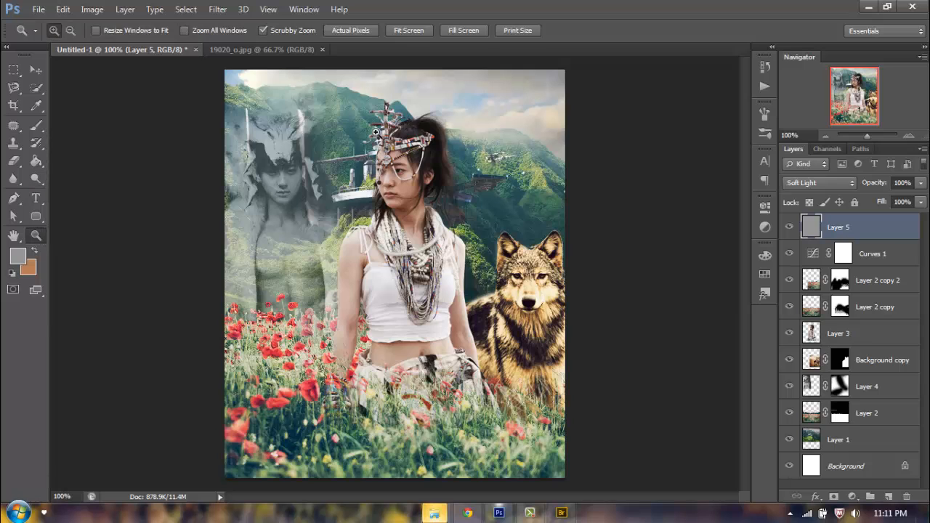
drag(367, 169, 589, 242)
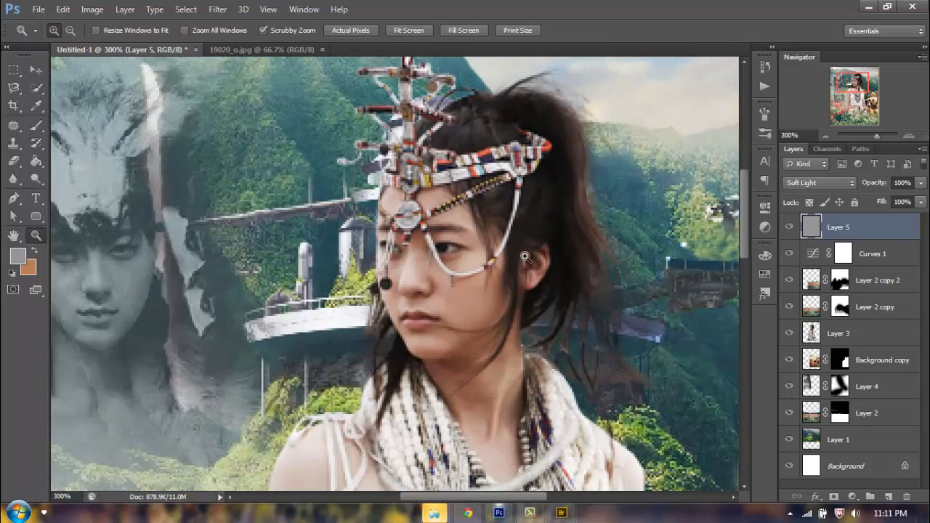
click(36, 179)
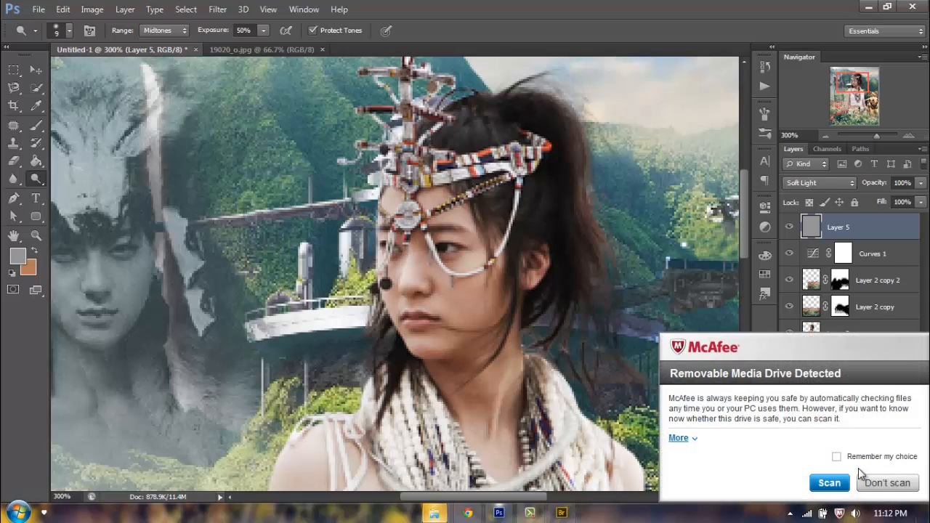
click(886, 483)
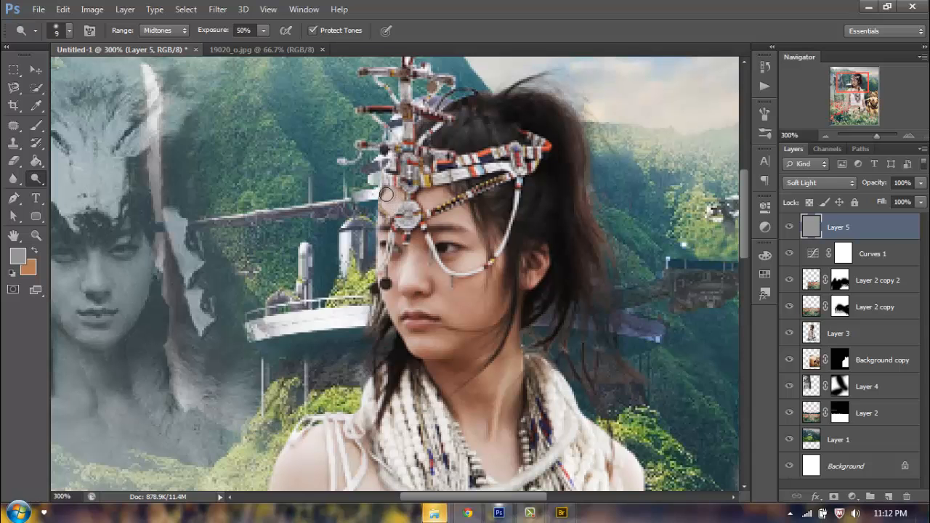
click(824, 134)
click(824, 134)
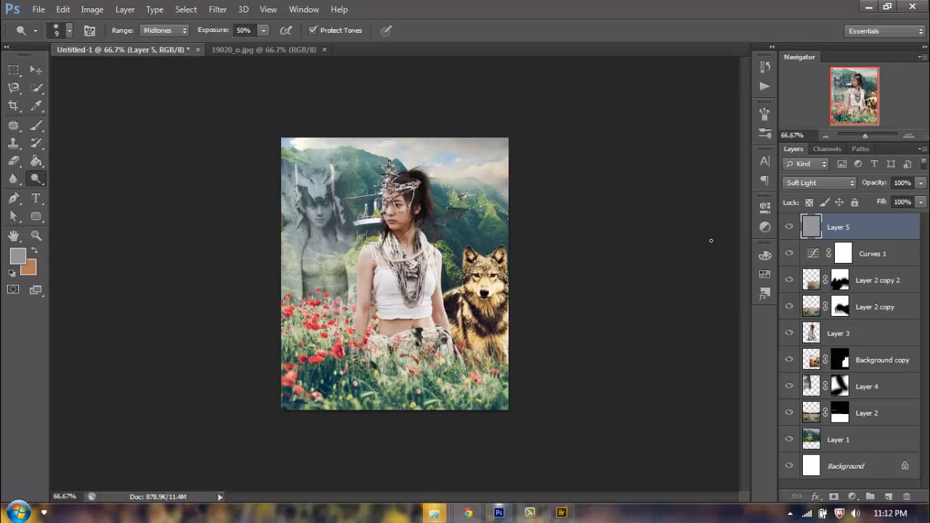
Delete the gray Soft Light layer, Layer 5.
drag(859, 218, 906, 497)
Switch to Adobe Bridge, browse drive F: to the PSD COLORINGS folder and open the psd__021 coloring file in Photoshop.
click(561, 513)
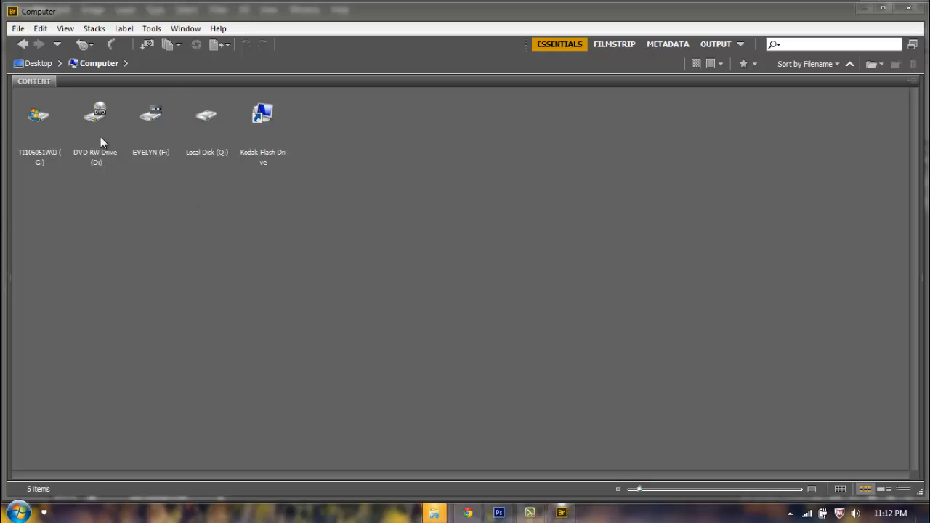
click(166, 129)
double_click(166, 129)
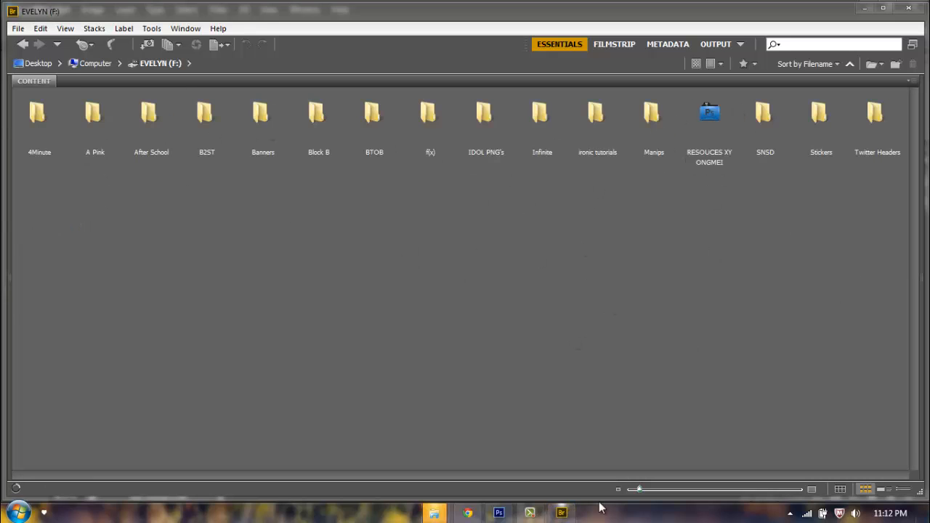
double_click(652, 197)
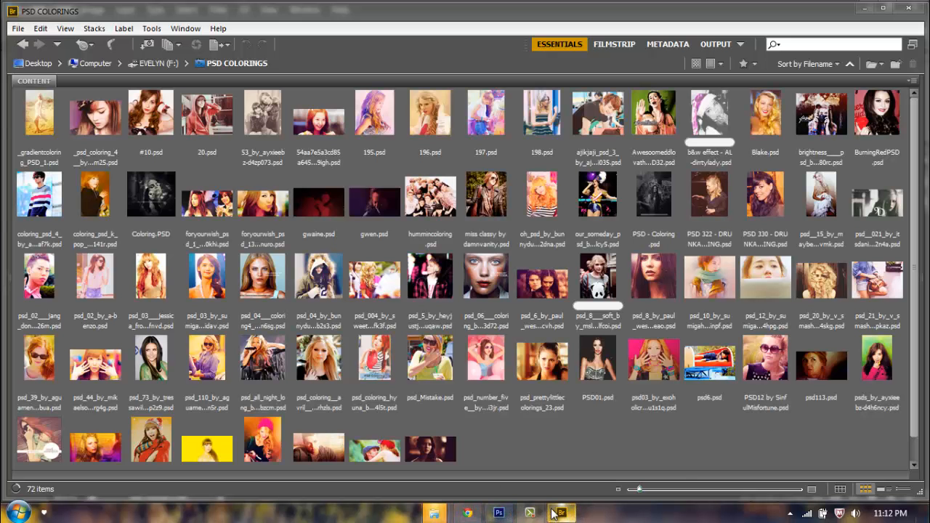
click(874, 205)
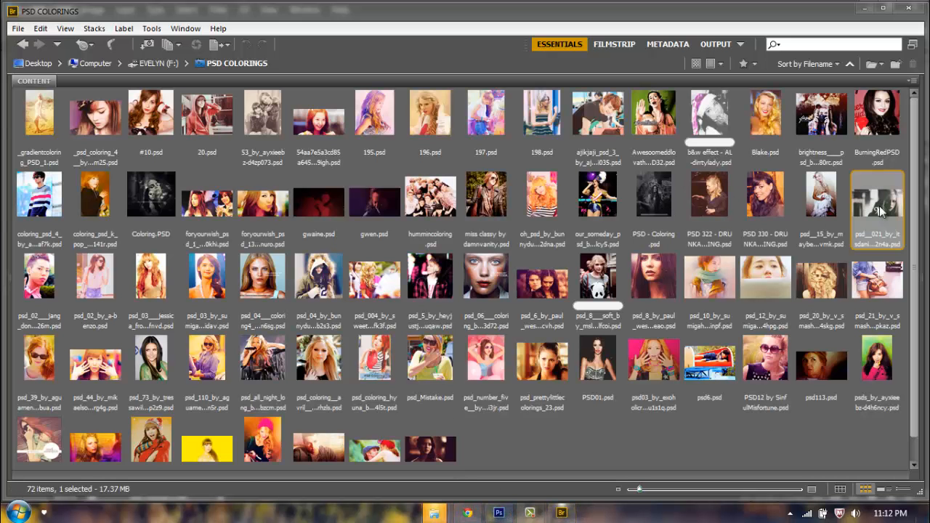
drag(885, 208, 555, 49)
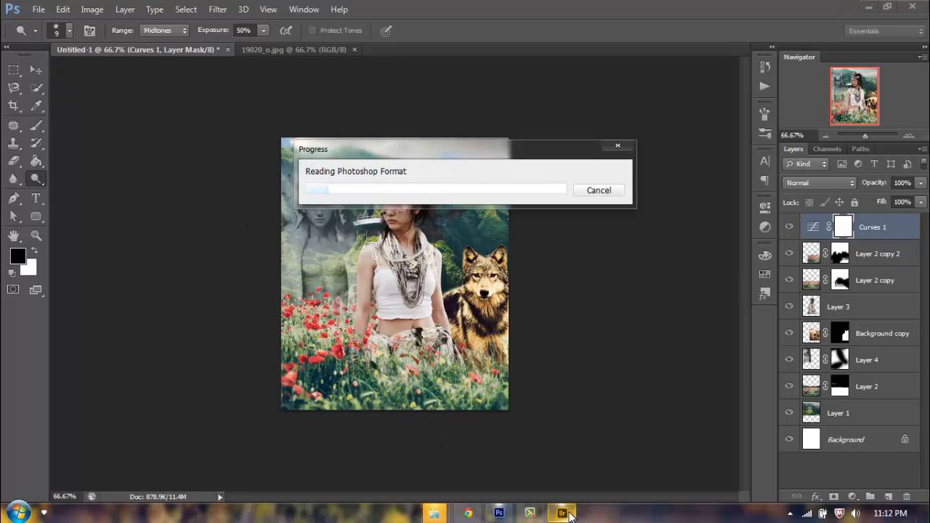
click(562, 513)
click(532, 514)
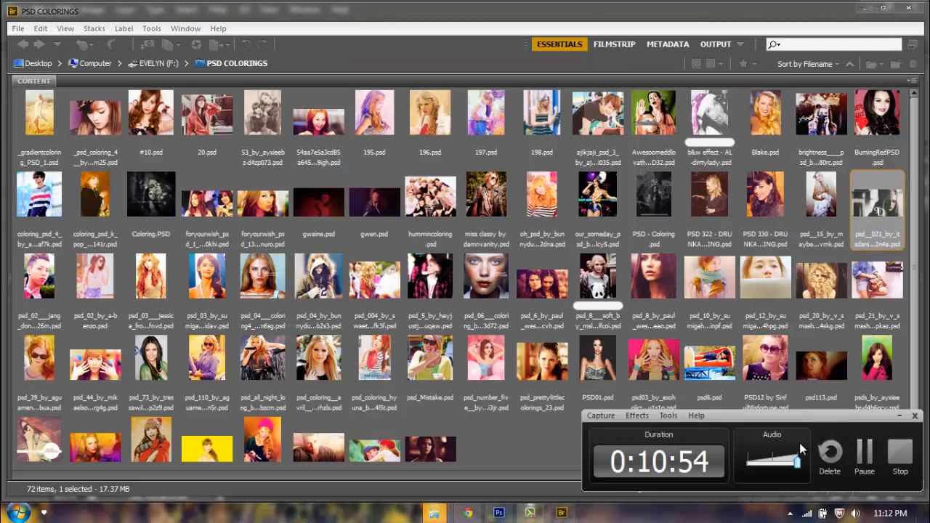
click(859, 457)
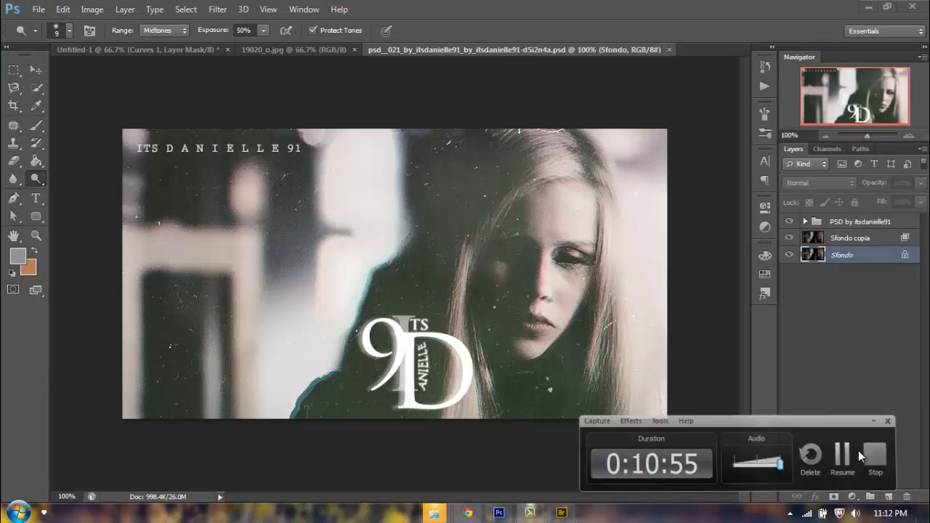
click(859, 455)
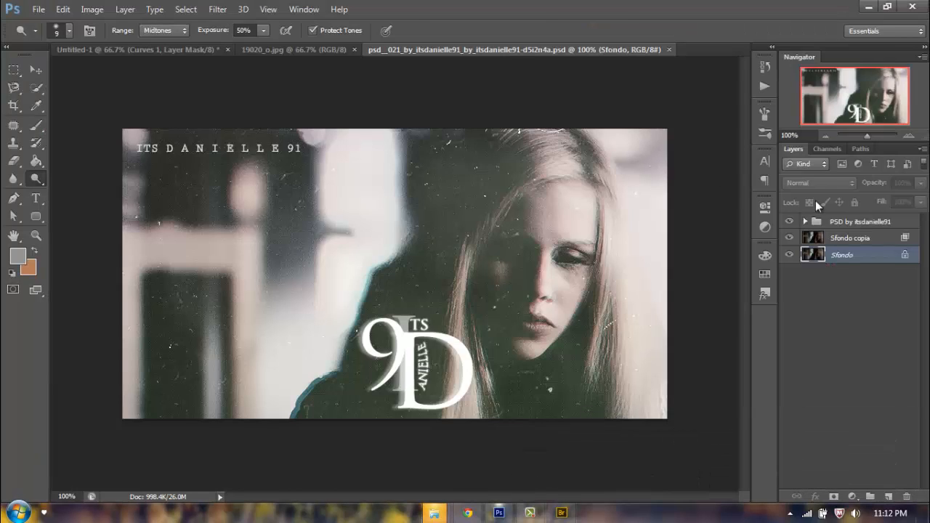
Copy the coloring group from the psd__021 file into Untitled-1, placing it above all the poster's layers.
click(839, 224)
click(36, 70)
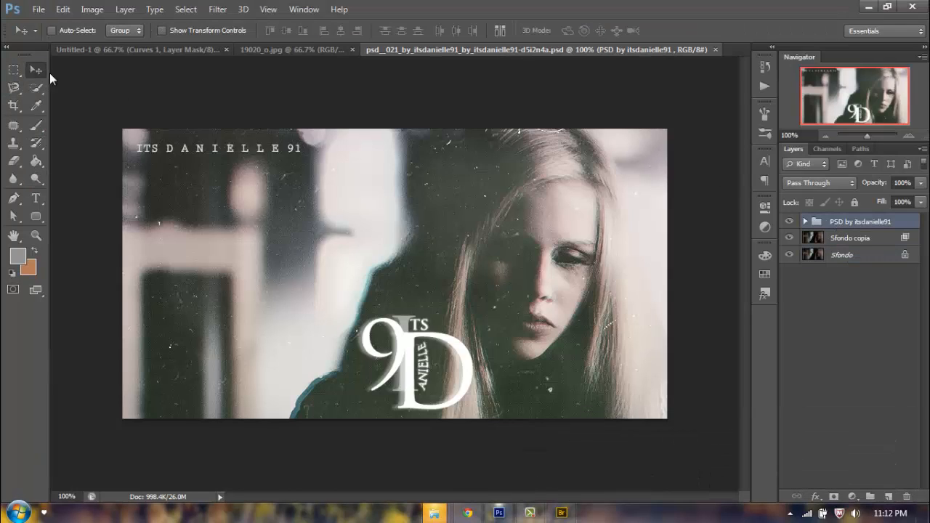
drag(346, 87, 299, 56)
drag(200, 55, 441, 228)
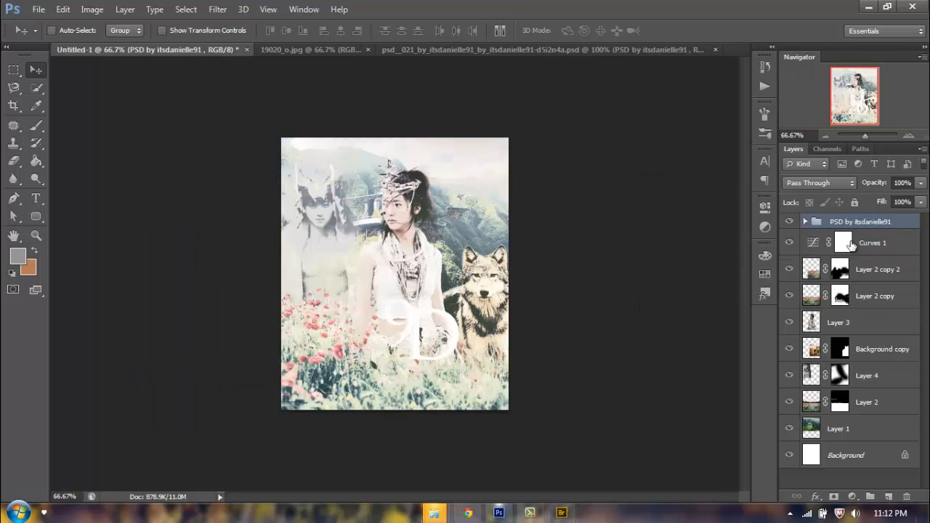
Delete the Curves 1 adjustment layer and shift the coloring group slightly down the poster.
drag(871, 246, 907, 496)
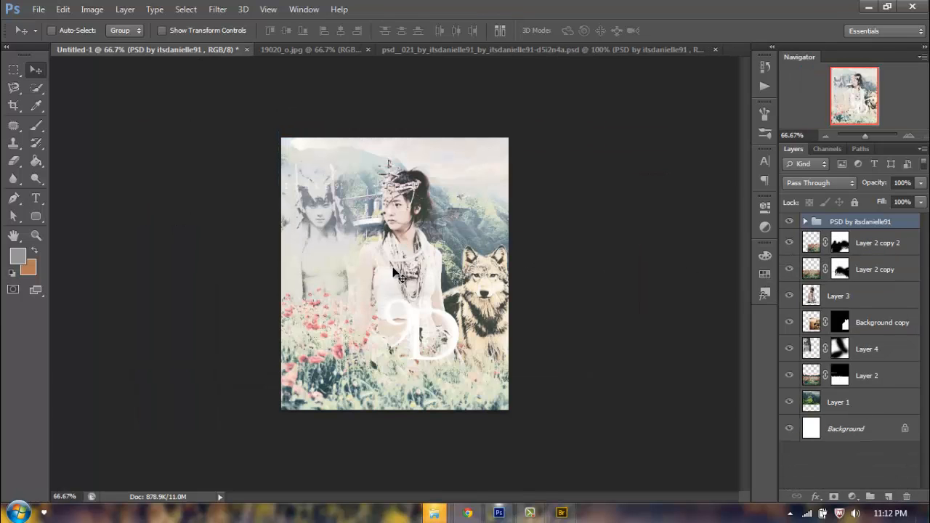
drag(324, 258, 378, 314)
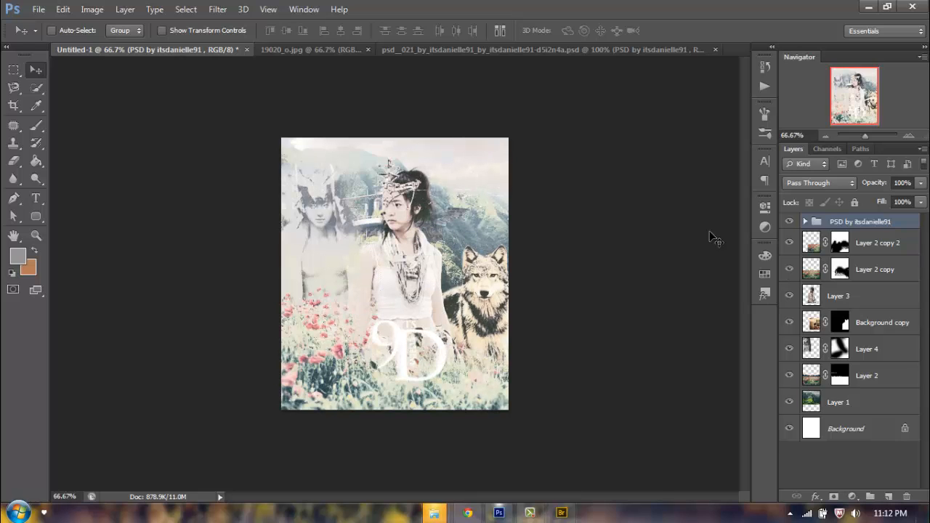
Expand the coloring group and delete its credits subgroup to remove the white logo from the poster.
click(805, 222)
click(790, 238)
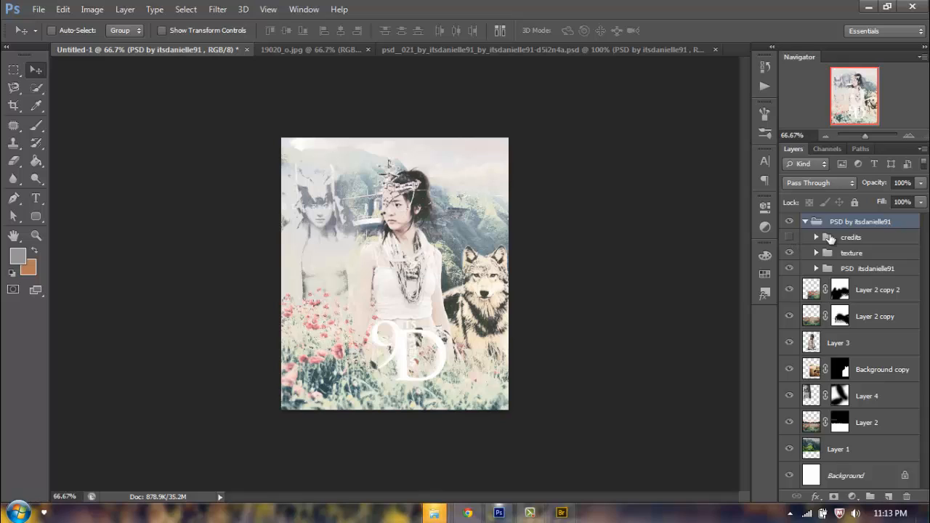
click(856, 240)
click(790, 237)
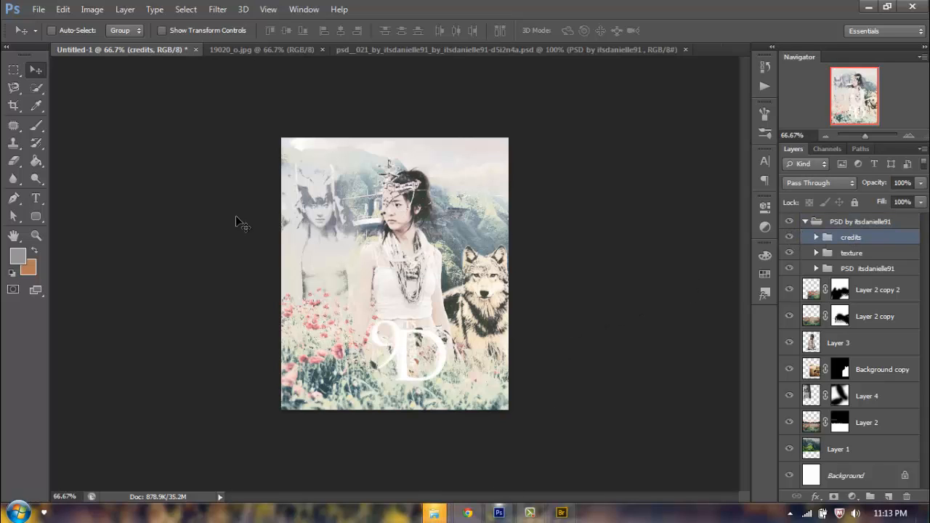
drag(877, 240, 904, 495)
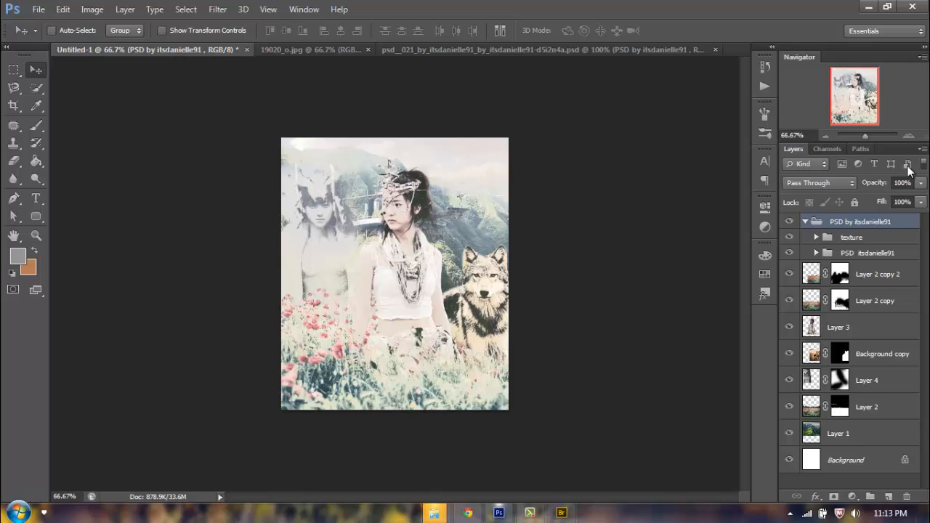
click(908, 135)
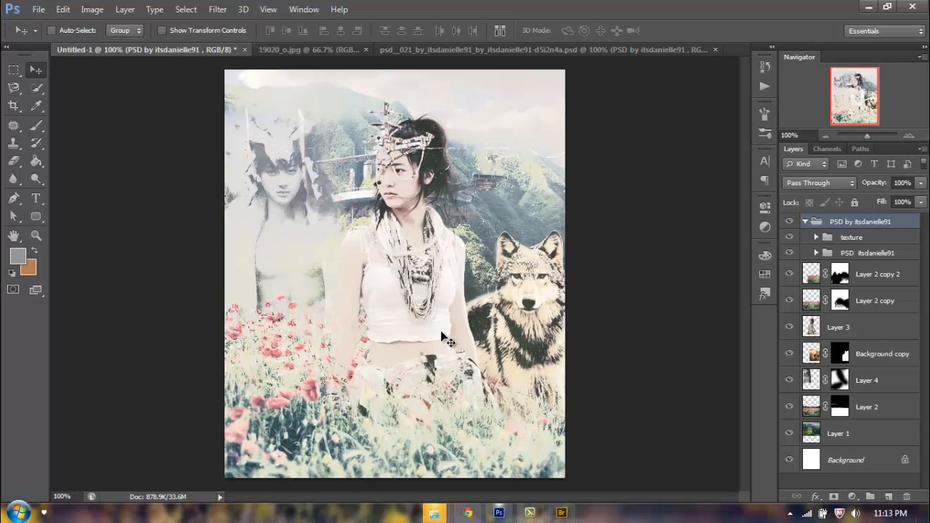